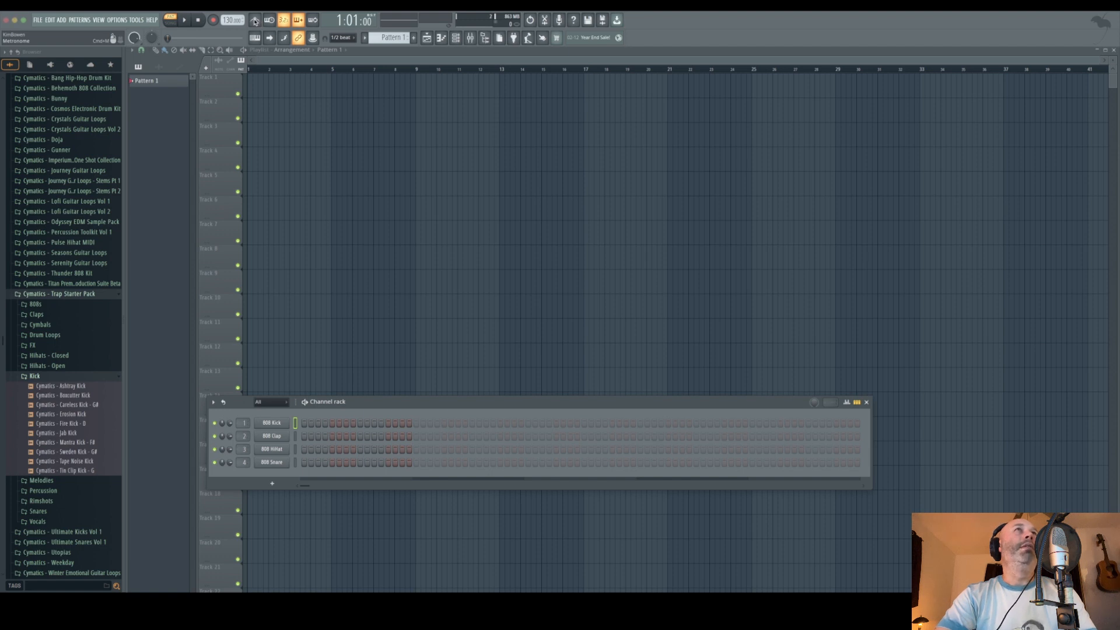
Enable the metronome and play the empty pattern, comparing playback with the click off and on
click(255, 21)
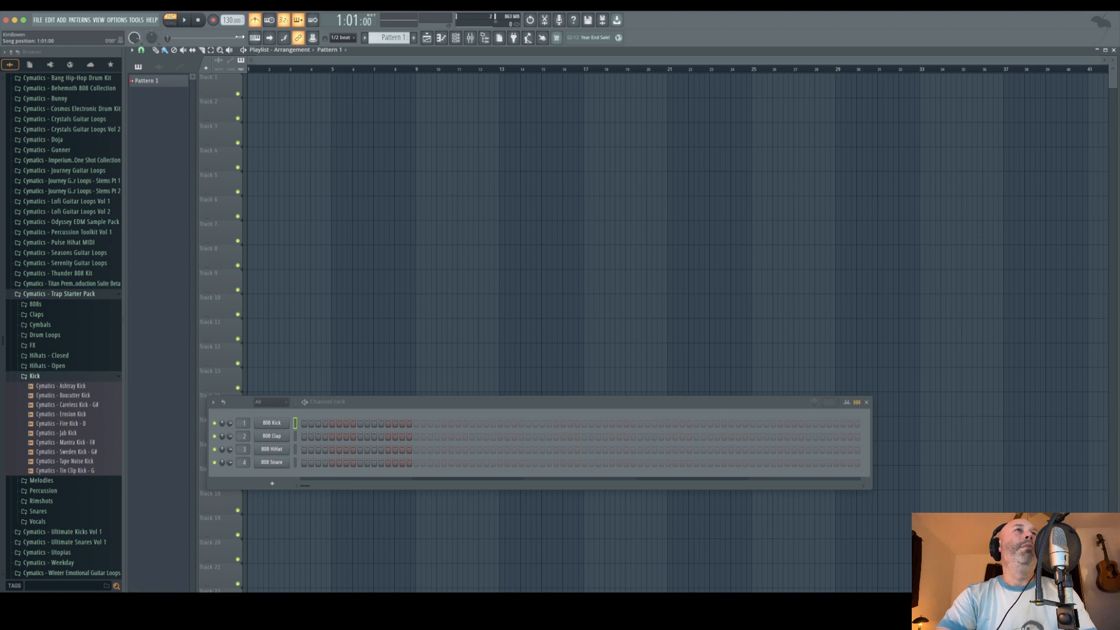
key(space)
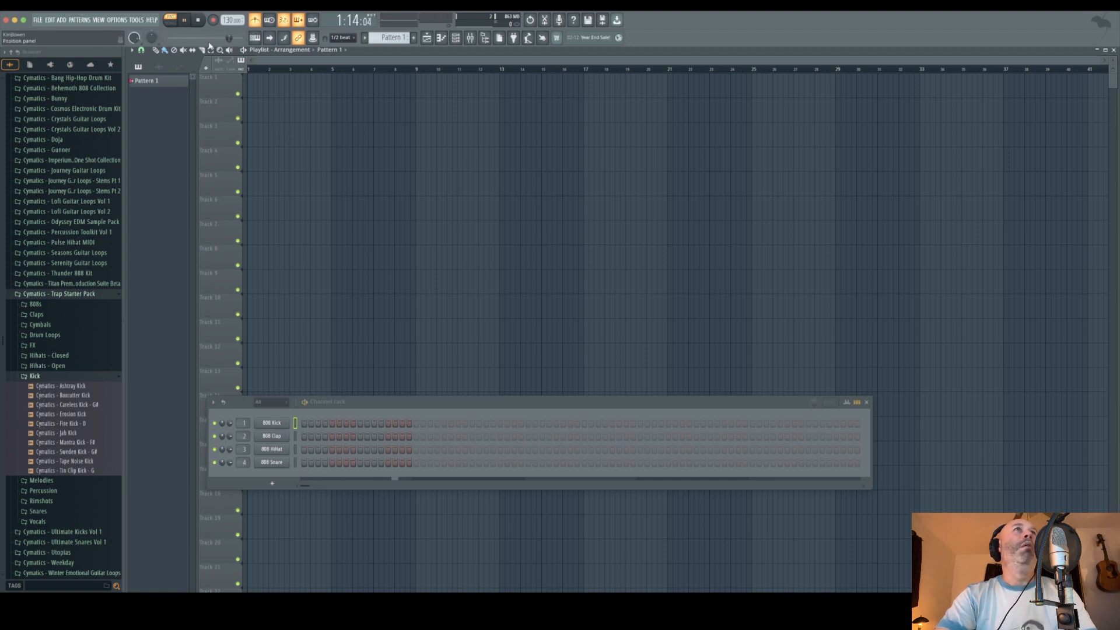
click(197, 20)
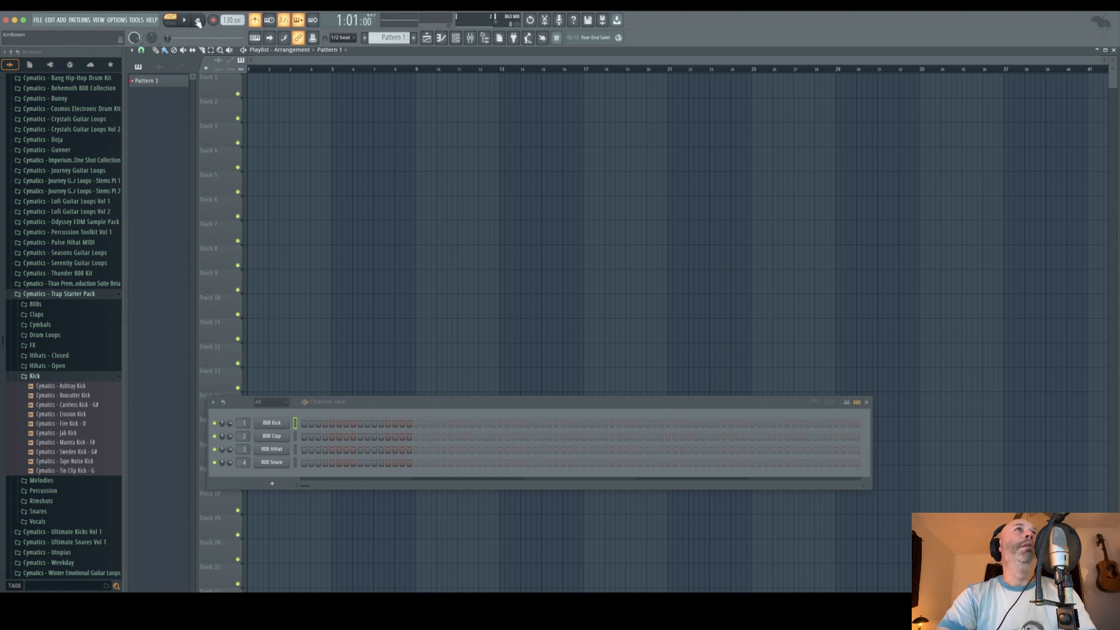
click(184, 20)
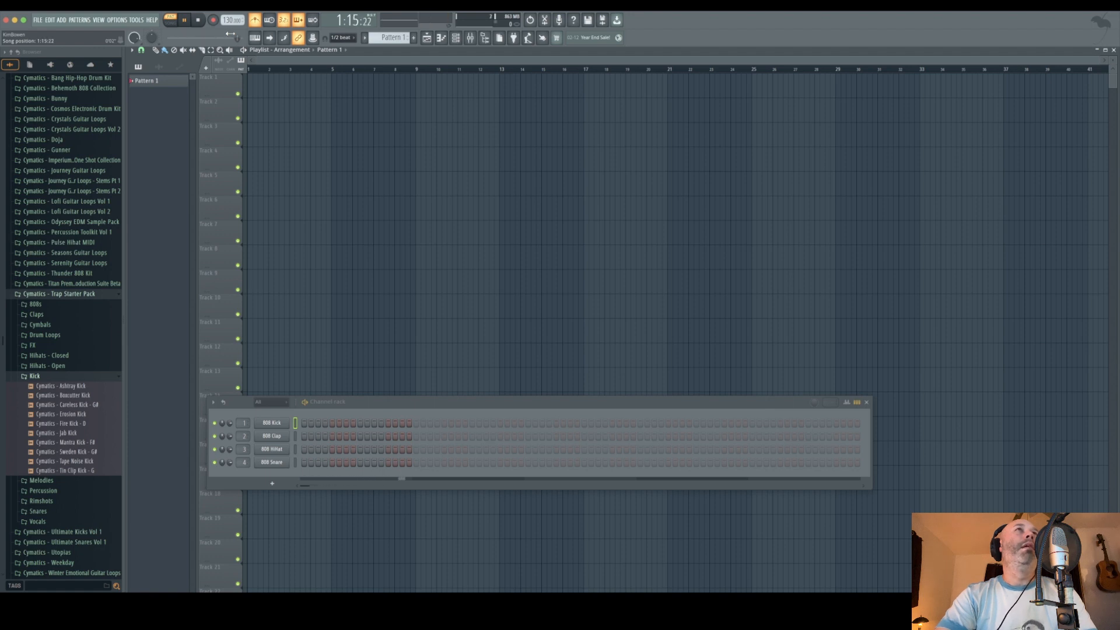
click(255, 21)
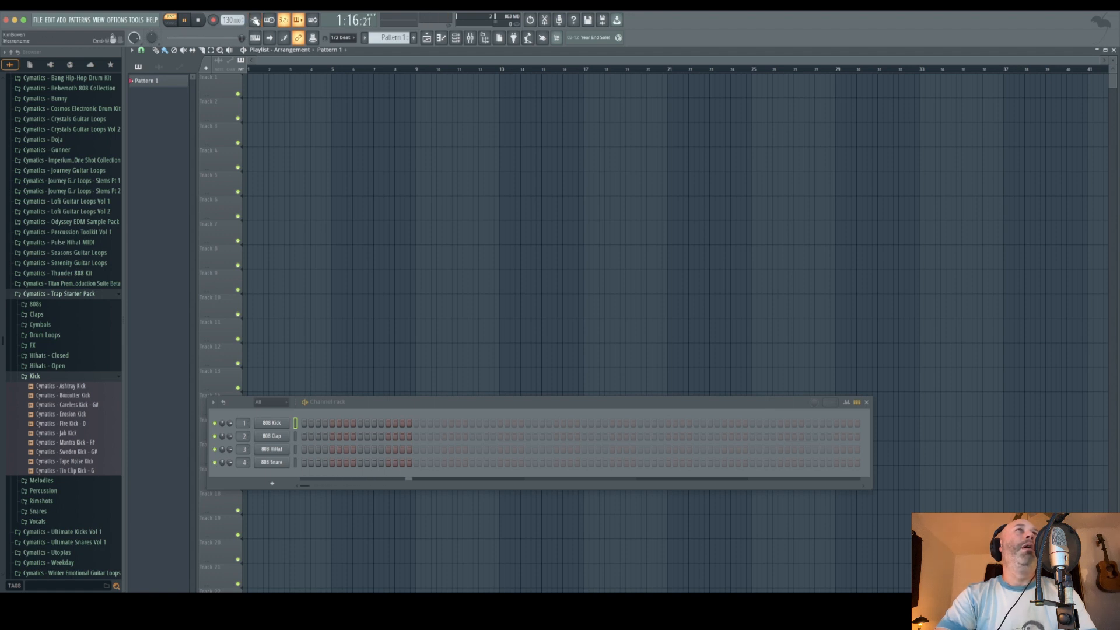
click(255, 21)
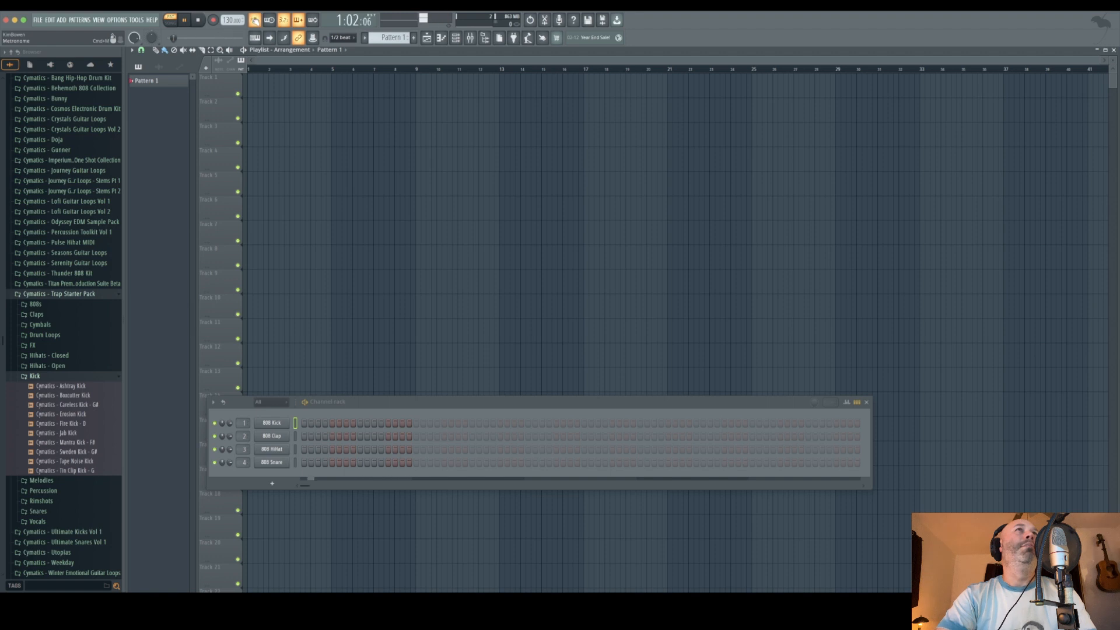
key(space)
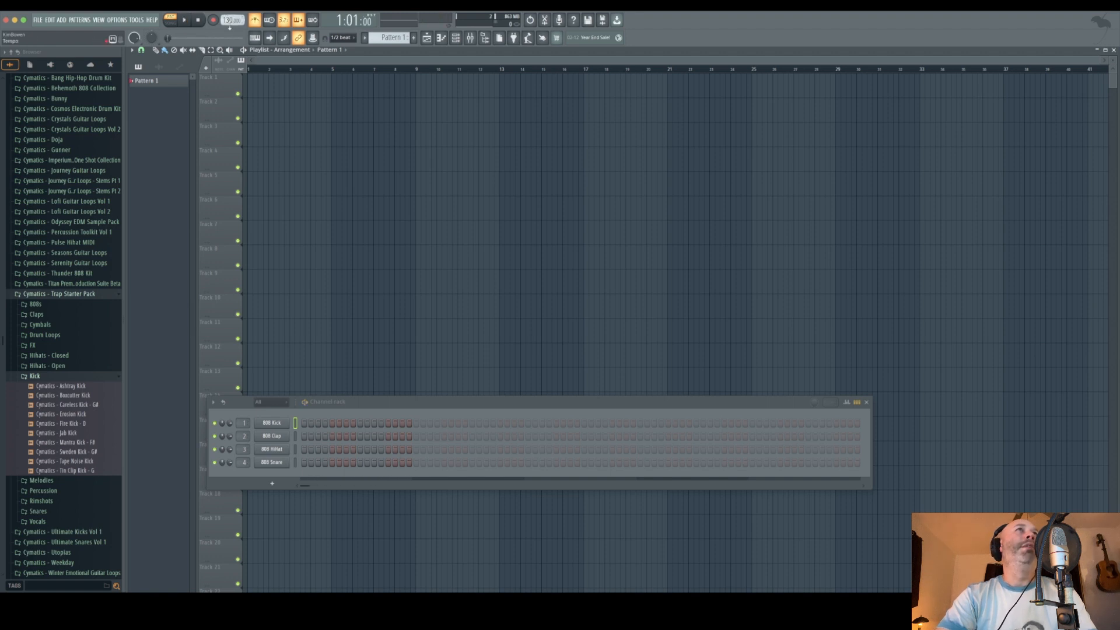
Set the project tempo to 145 BPM and play the metronome at that speed
scroll(227, 20, up, 2)
scroll(231, 21, up, 1)
key(space)
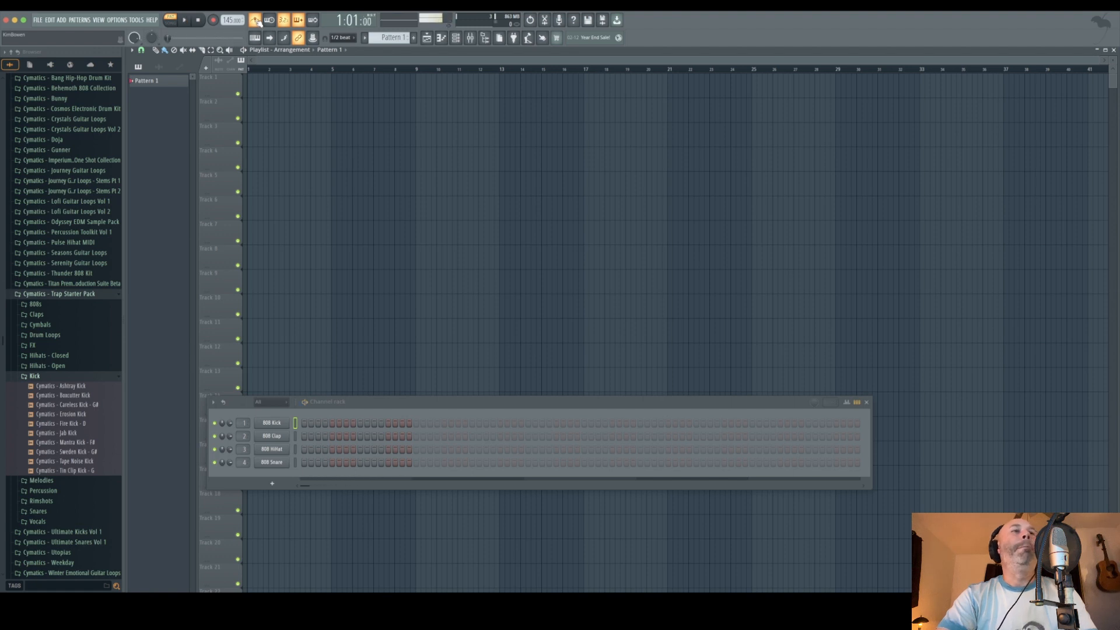
key(space)
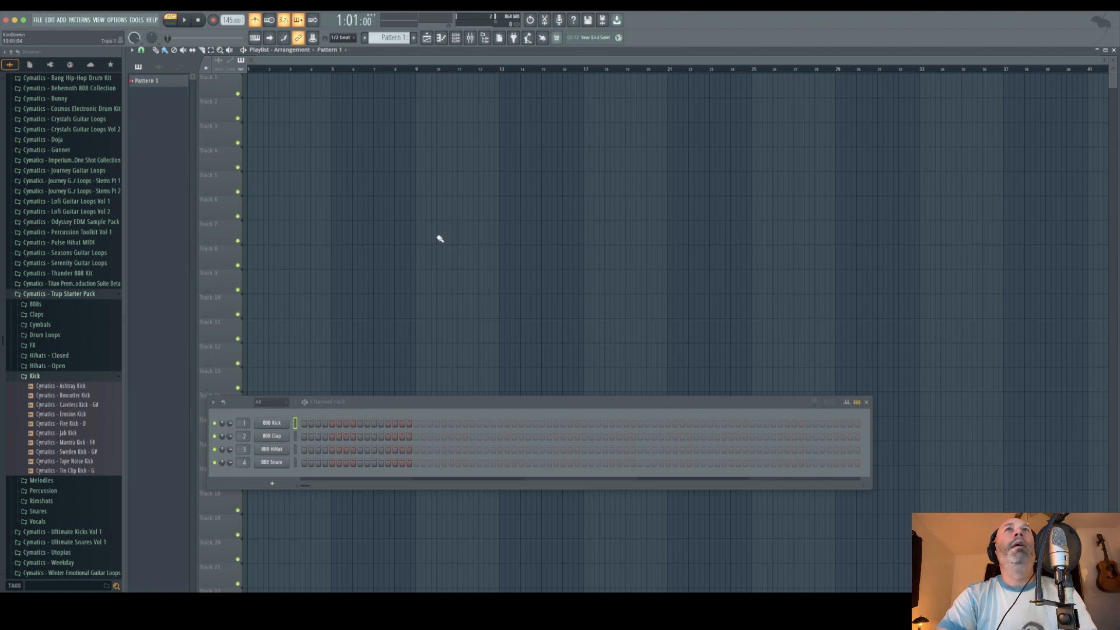
click(458, 40)
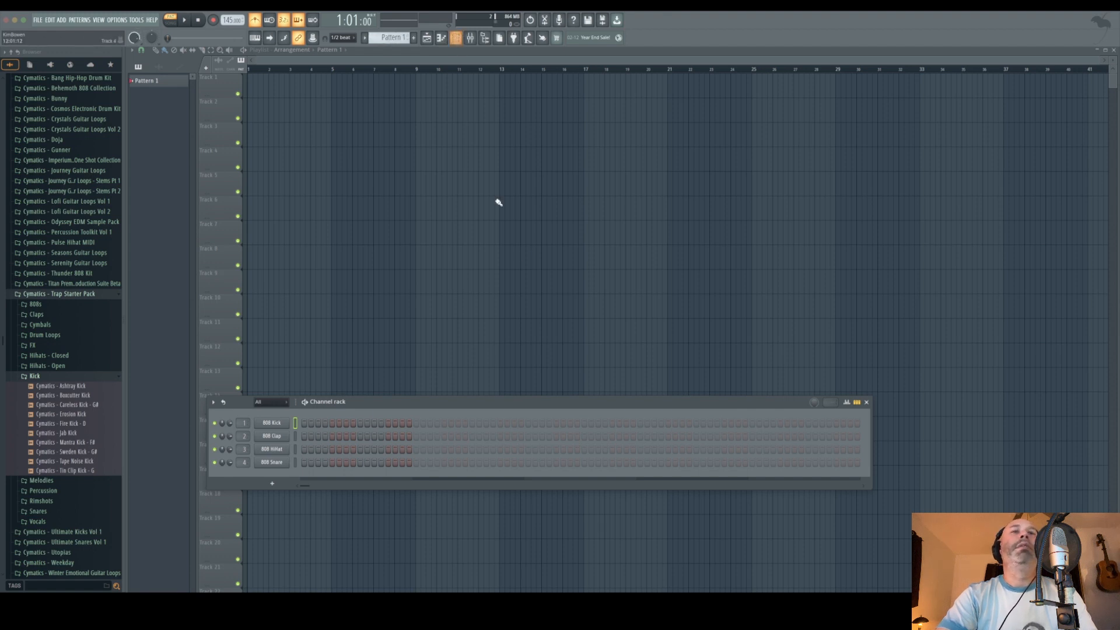
click(867, 402)
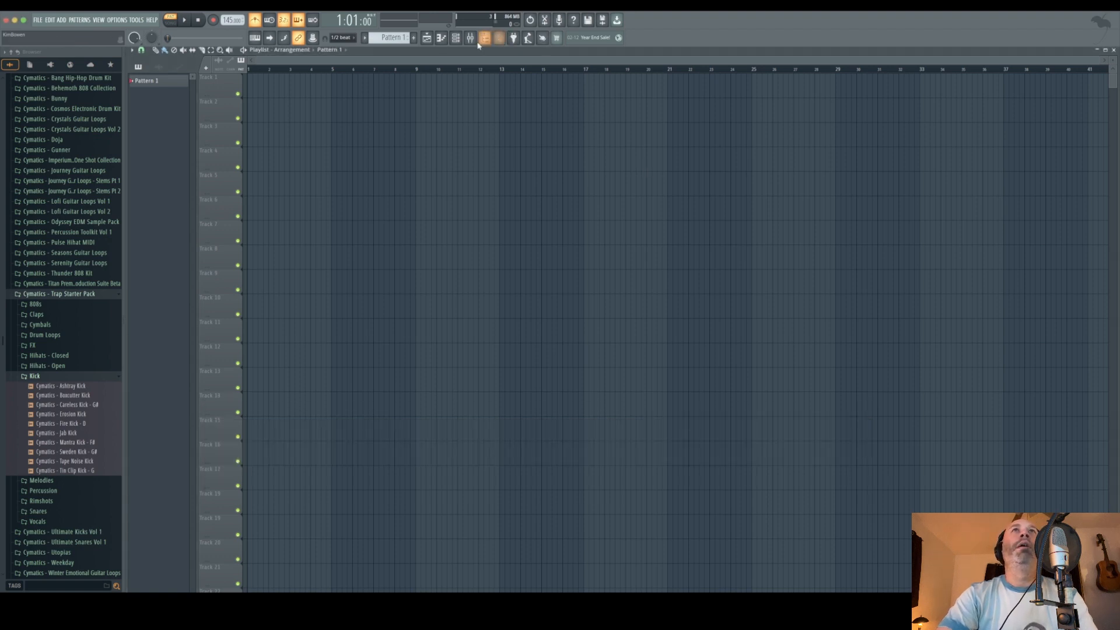
click(456, 38)
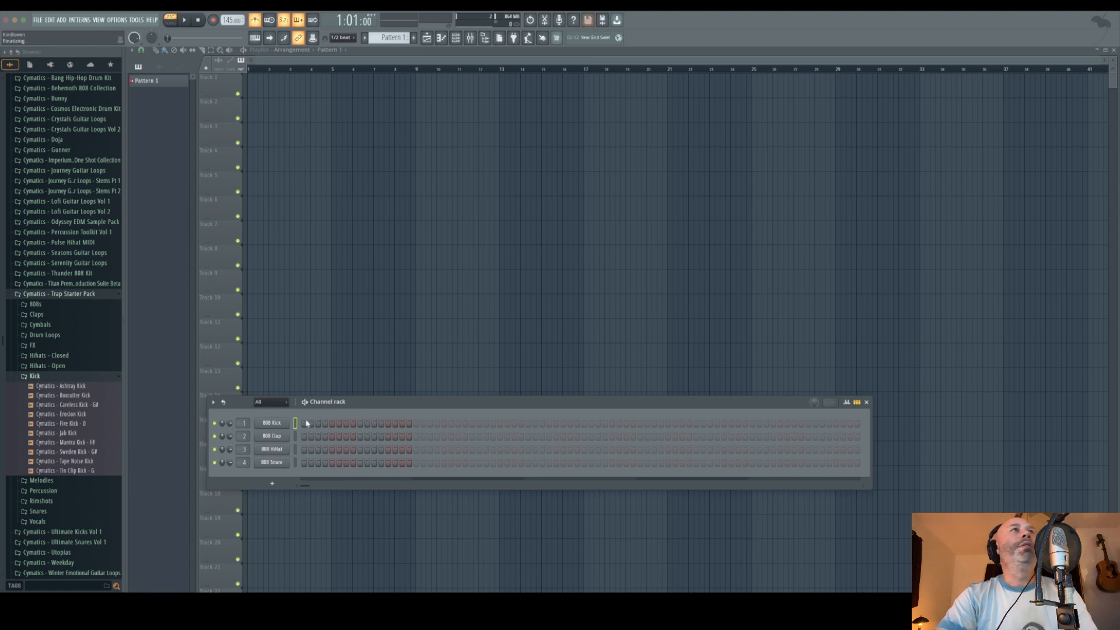
Start playback and place 808 Kick hits on steps 1, 17 and 23 and 808 Clap hits on steps 9 and 25
key(space)
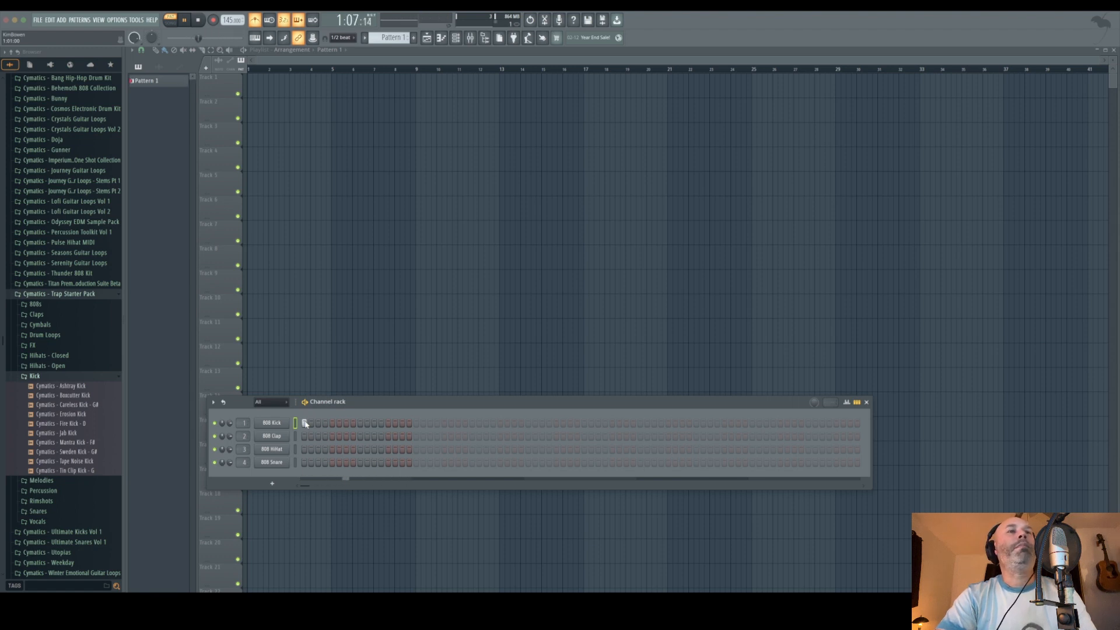
click(360, 437)
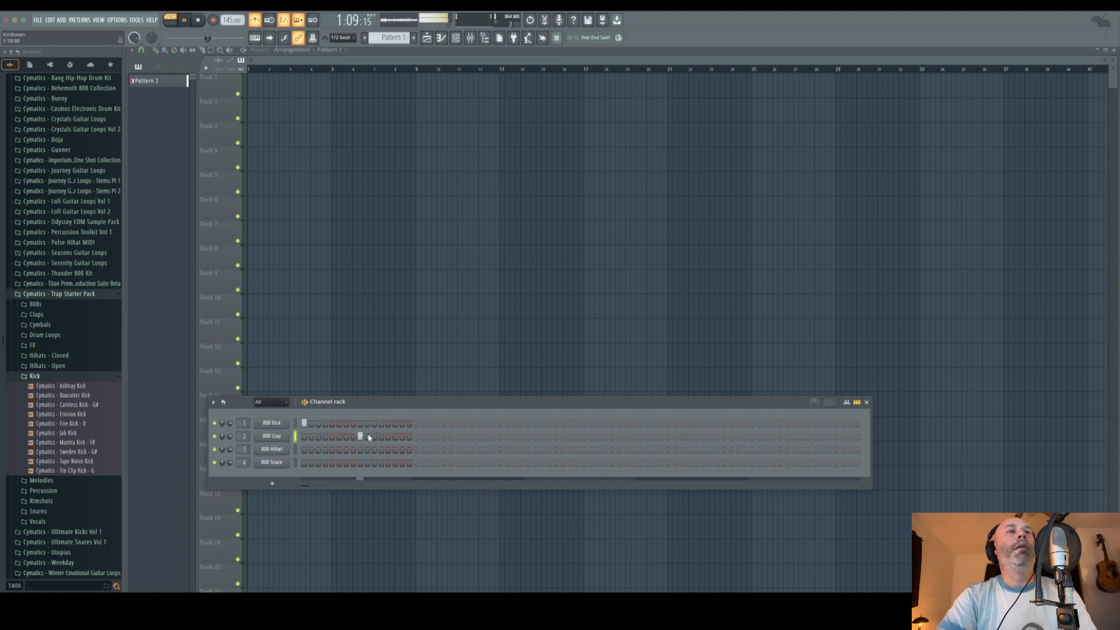
click(417, 424)
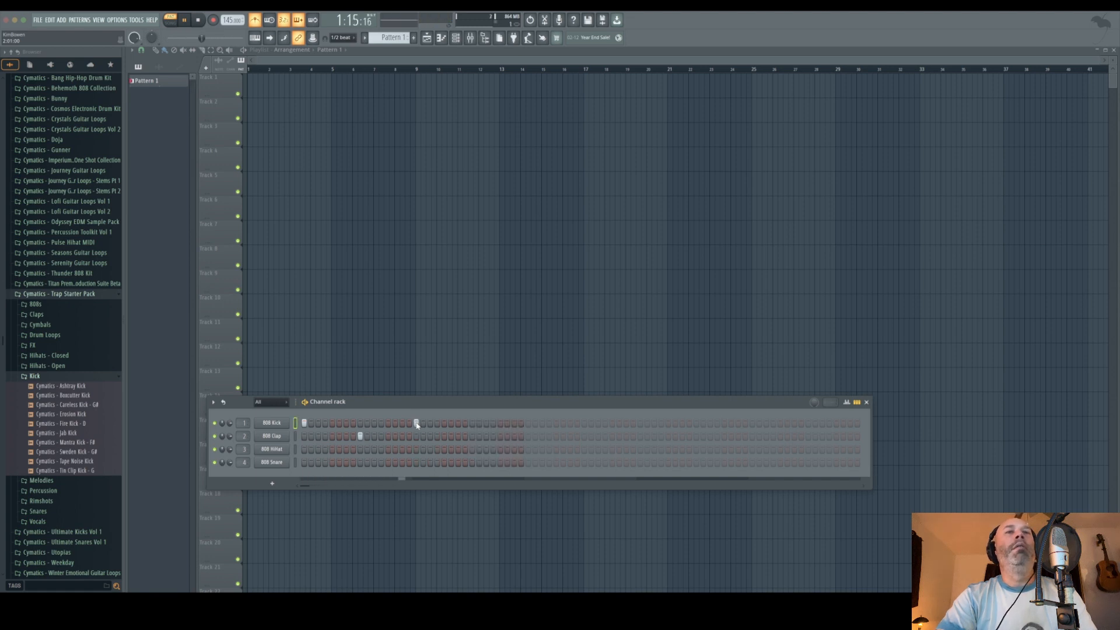
click(472, 437)
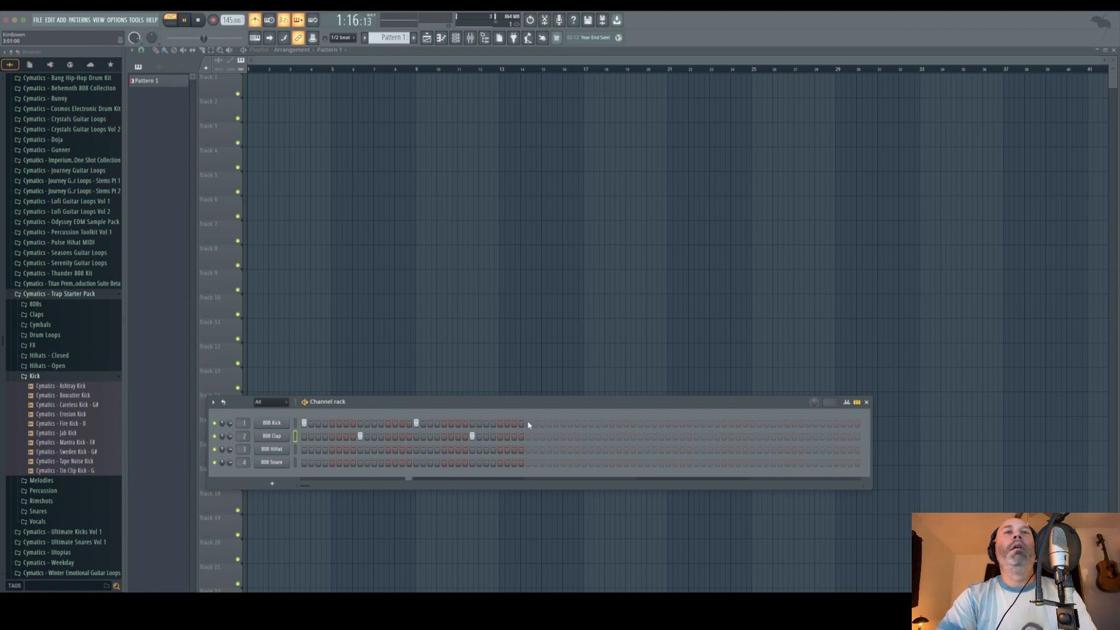
click(458, 423)
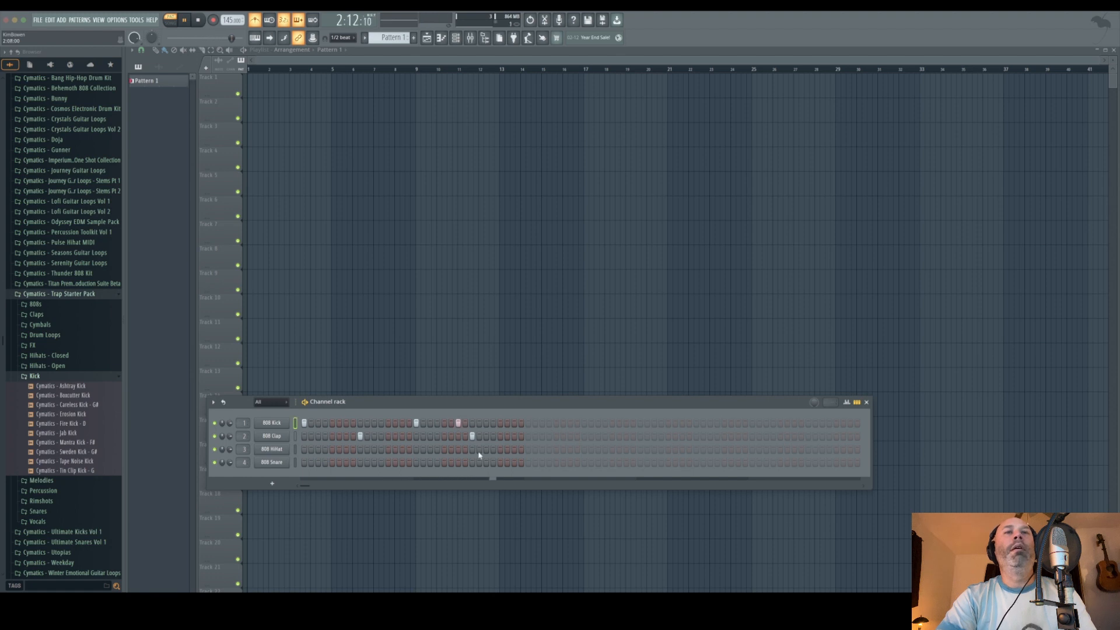
Extend the beat with 808 Kick hits on steps 33 and 49 and 808 Clap hits on steps 41 and 57
click(529, 423)
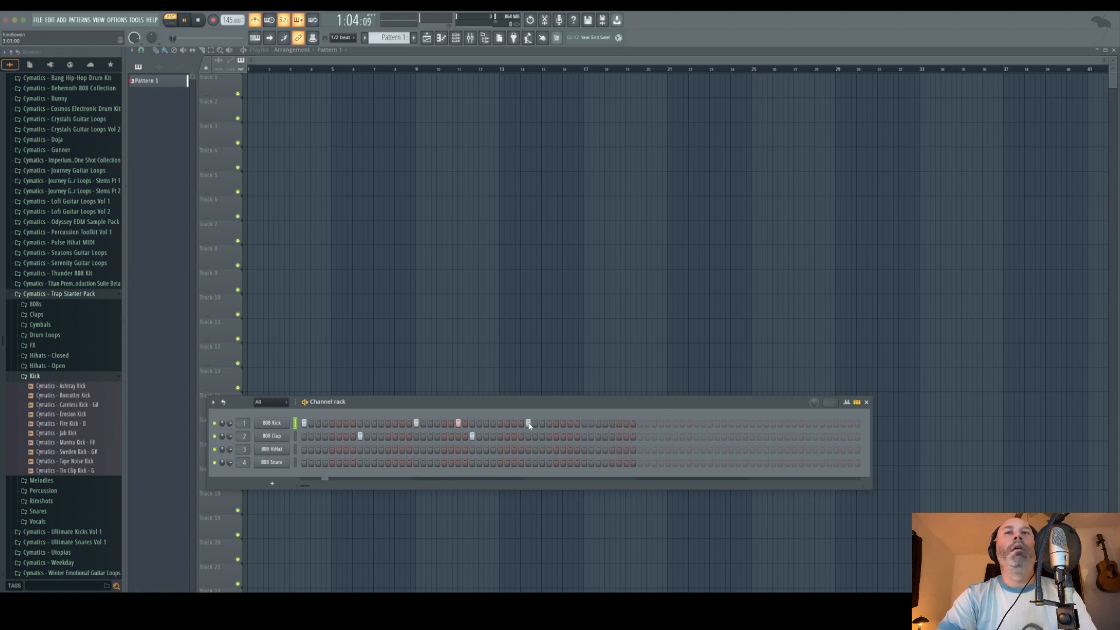
click(584, 437)
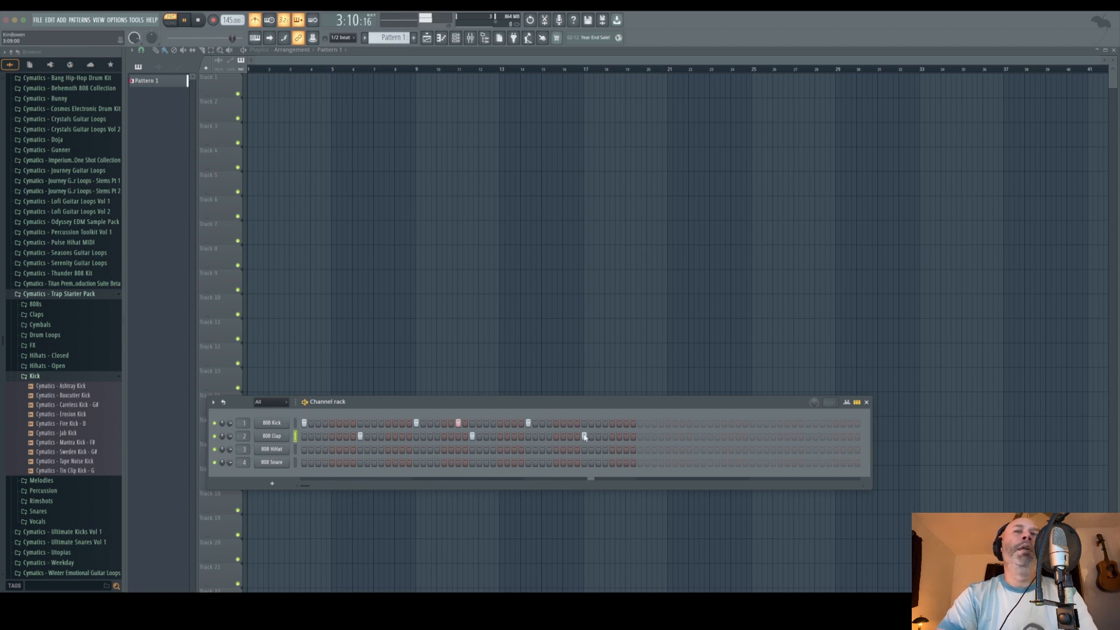
click(640, 424)
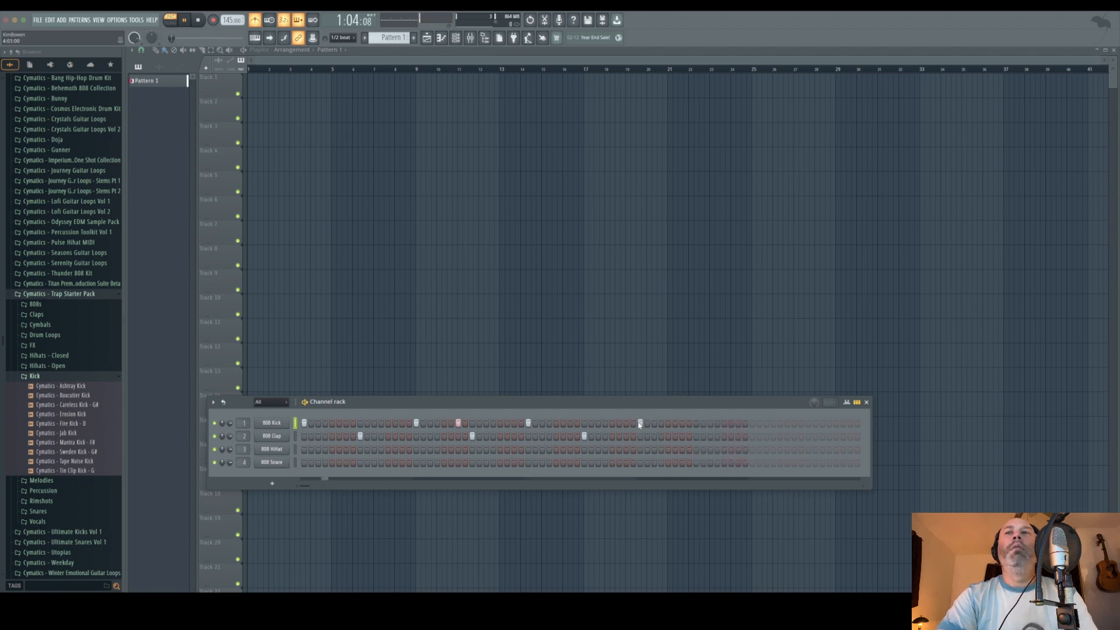
click(697, 437)
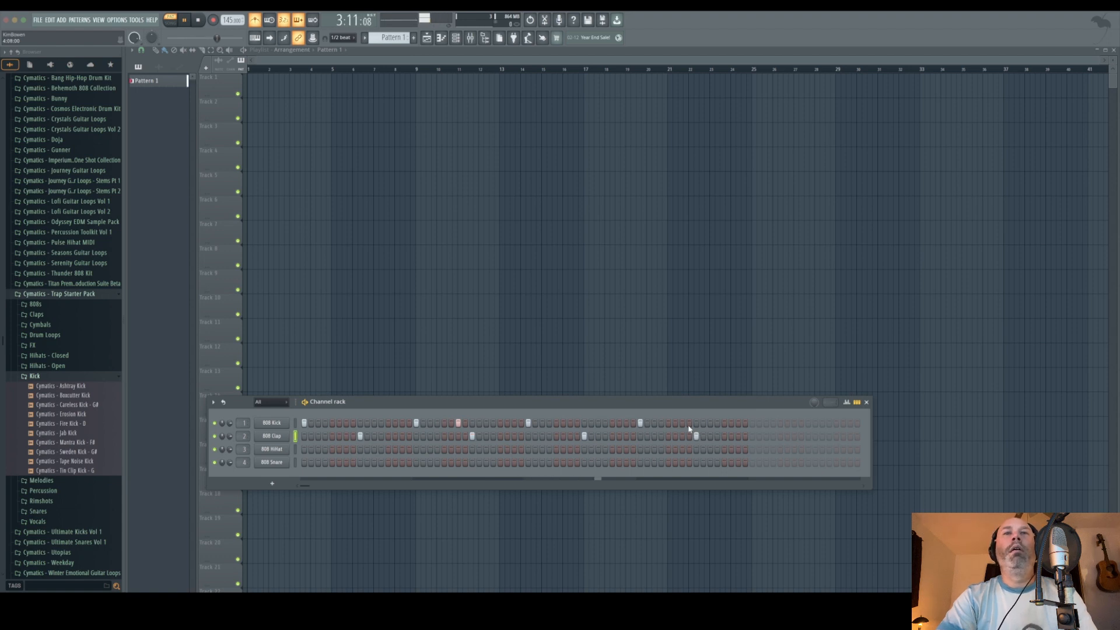
Try an extra 808 Kick hit on step 50 and replace it with one on step 51, comparing the beat with and without it
click(648, 424)
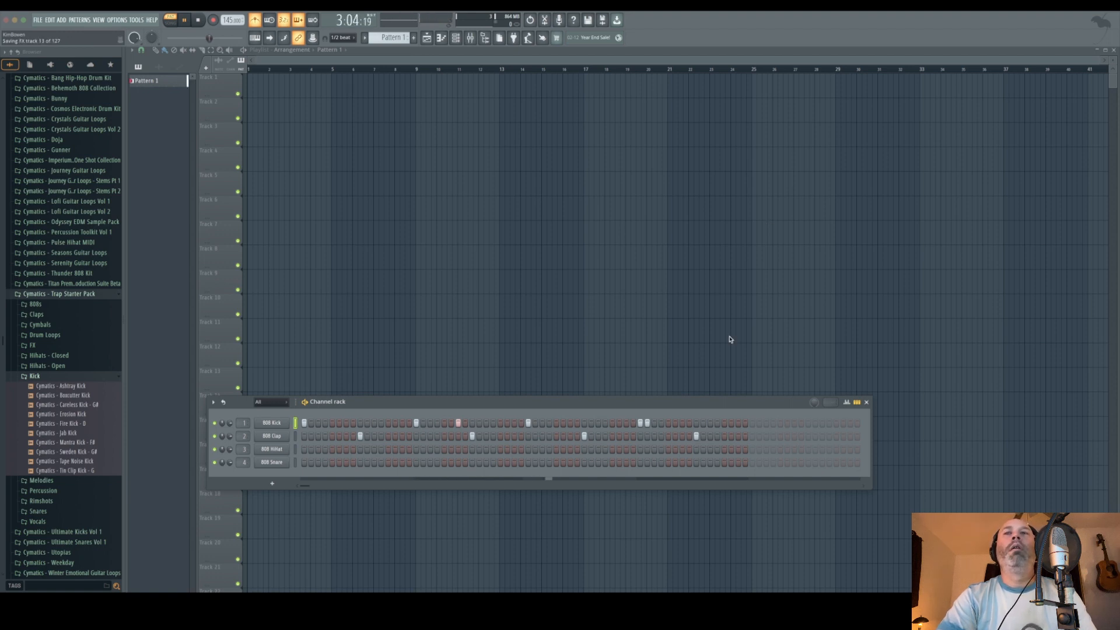
click(647, 423)
click(655, 423)
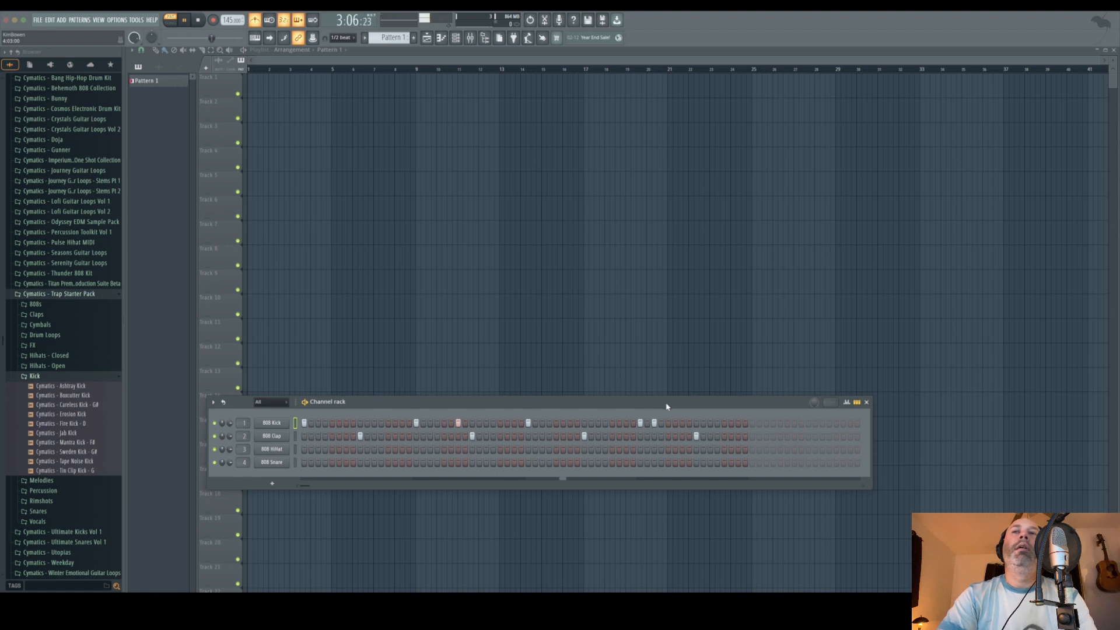
click(654, 423)
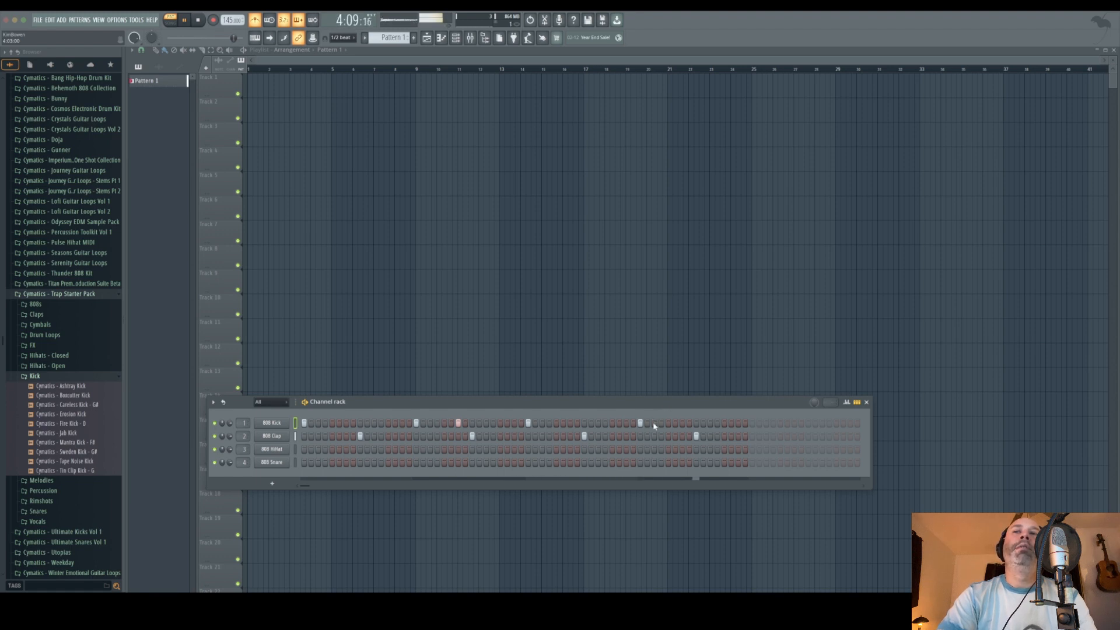
click(654, 423)
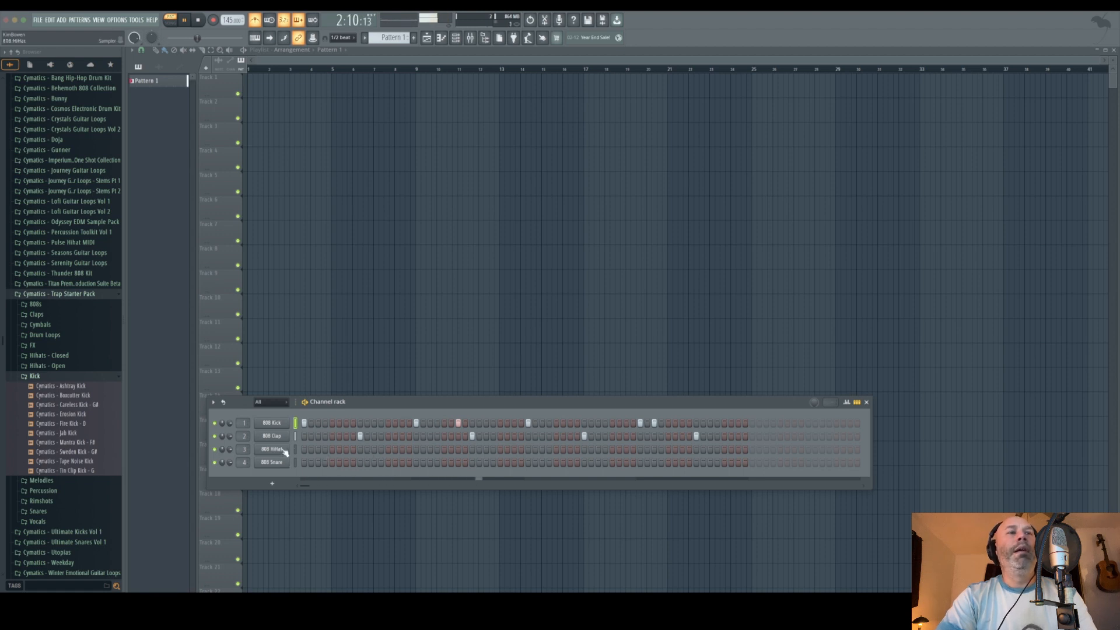
click(304, 450)
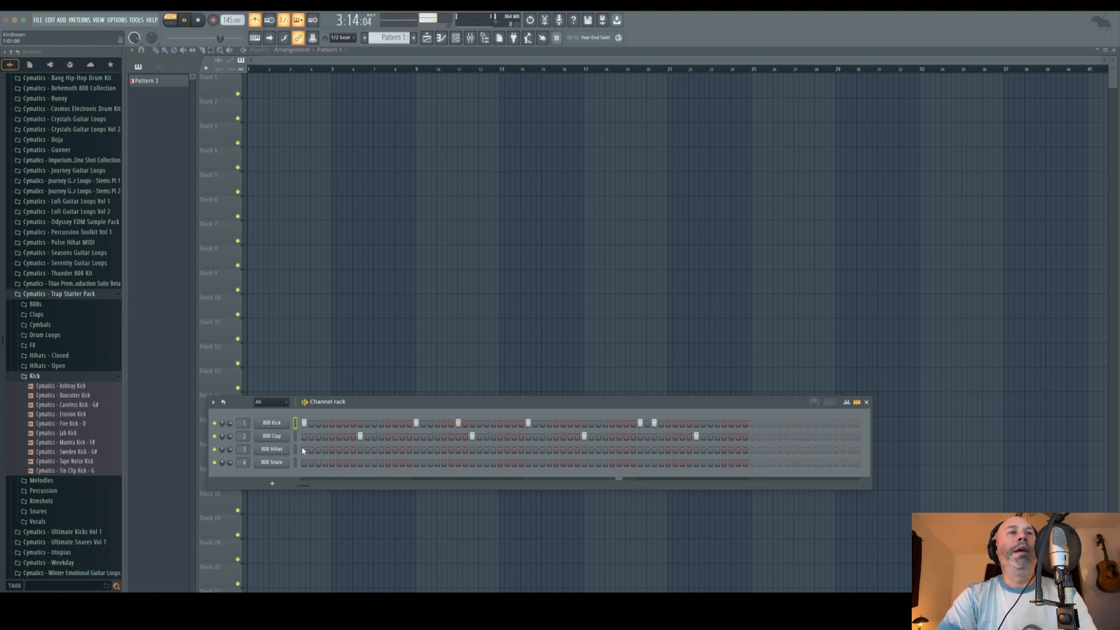
click(332, 450)
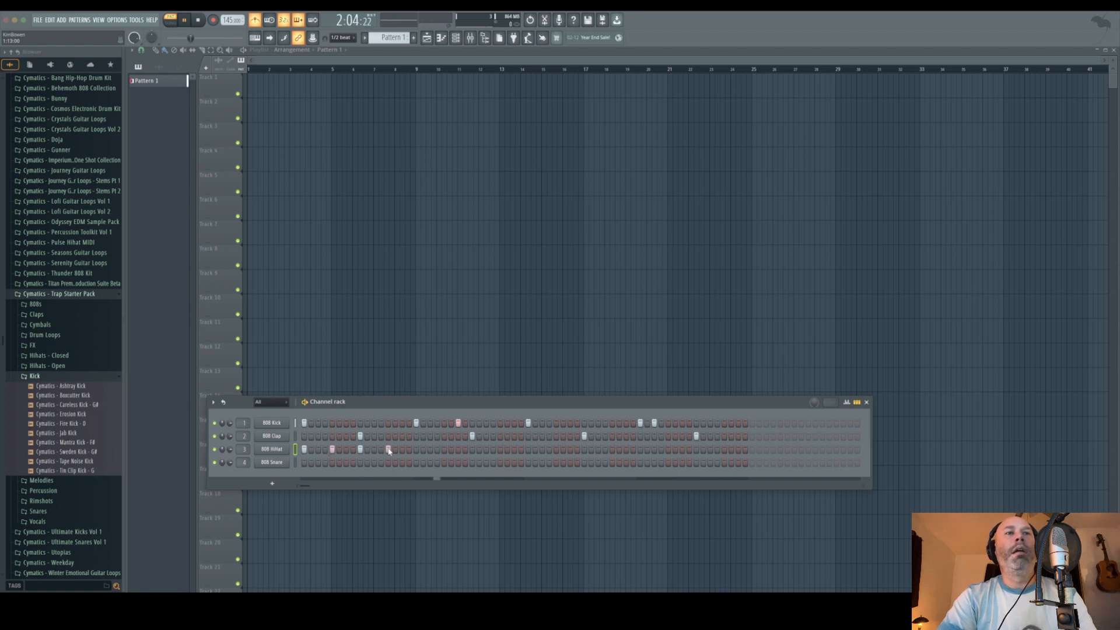
click(319, 450)
click(348, 450)
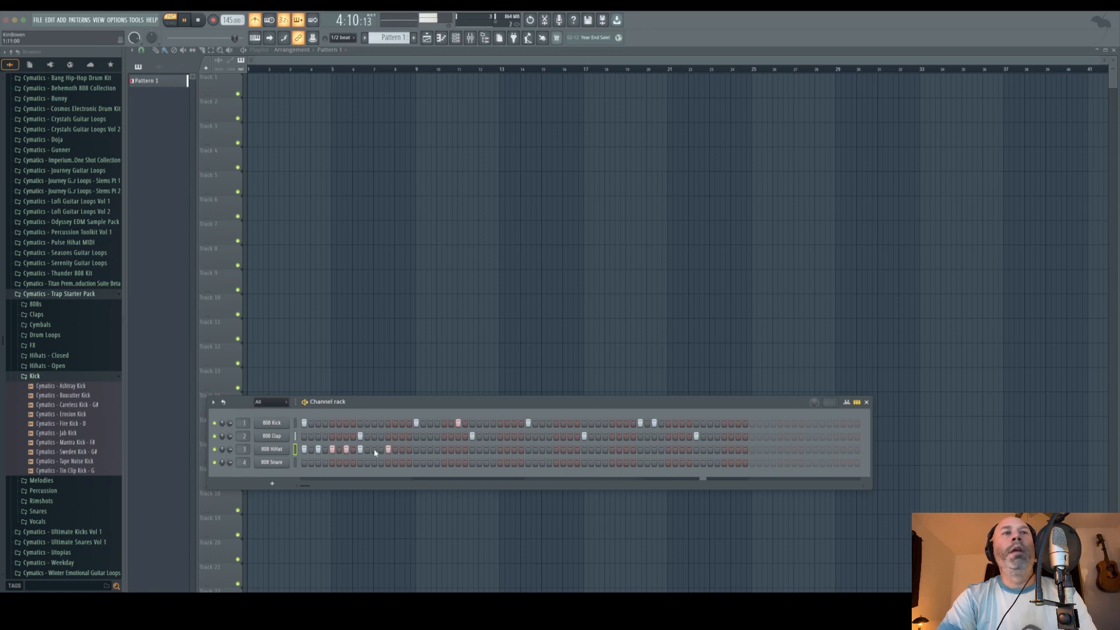
click(375, 451)
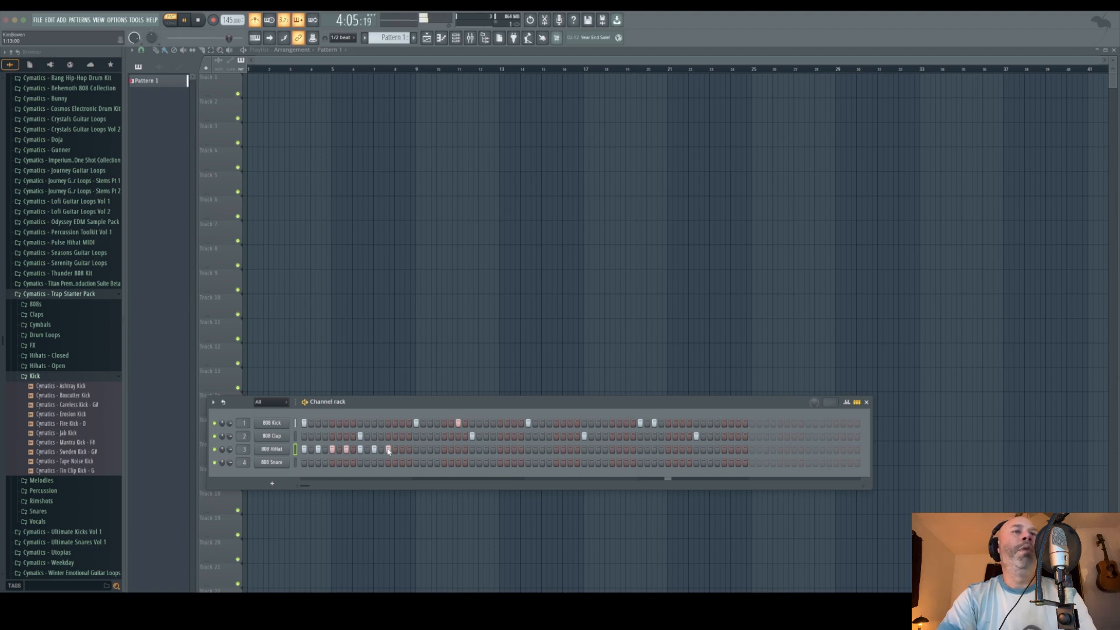
right_click(374, 449)
right_click(360, 449)
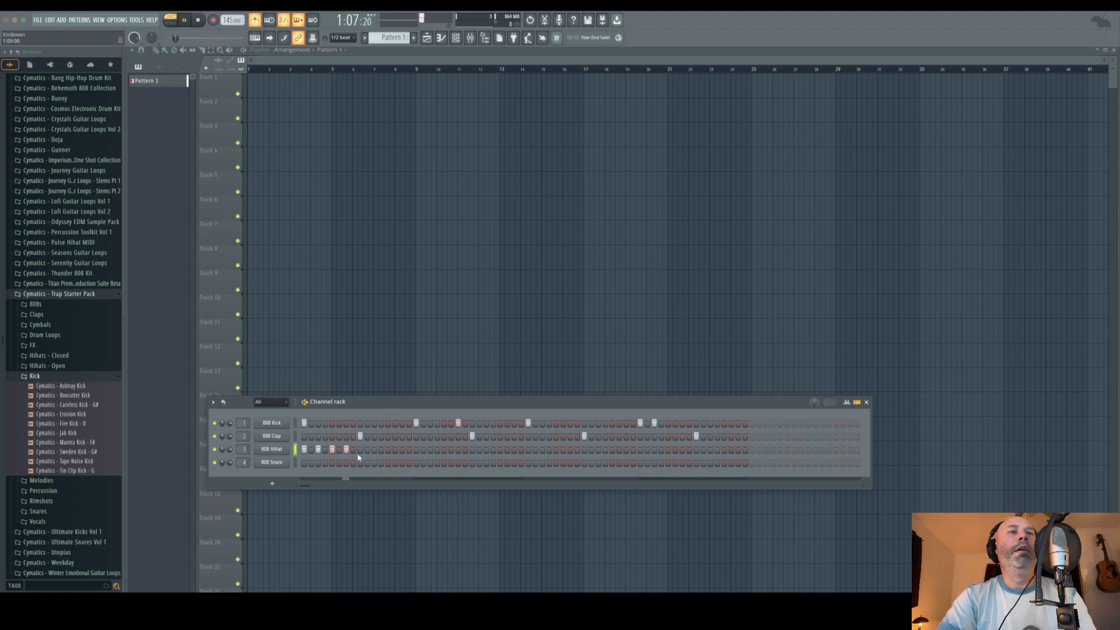
right_click(346, 449)
right_click(332, 449)
right_click(318, 449)
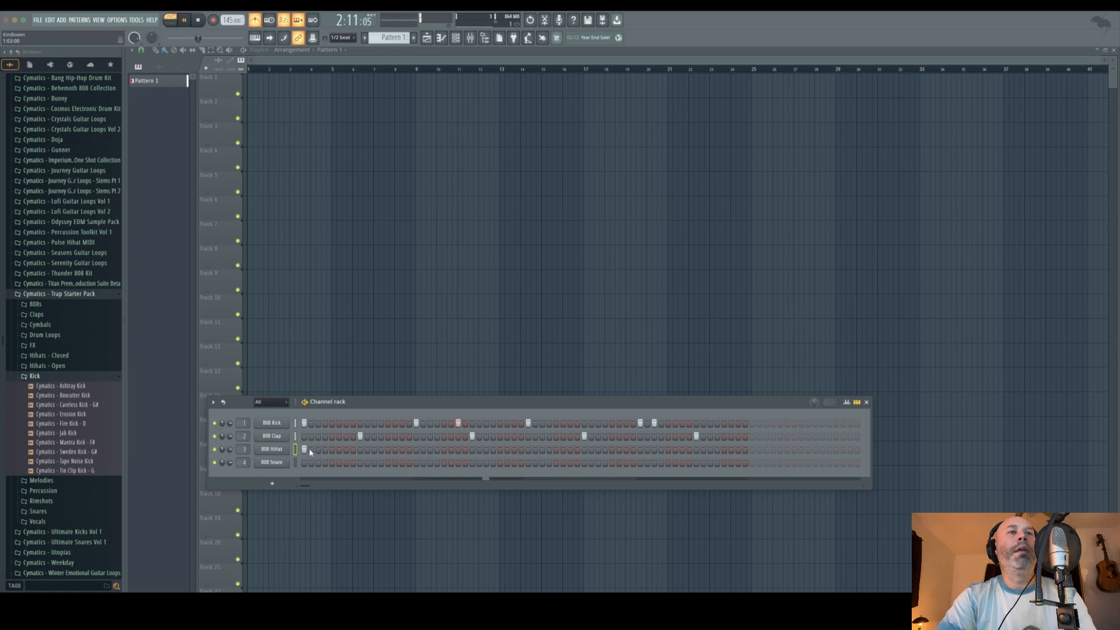
right_click(304, 449)
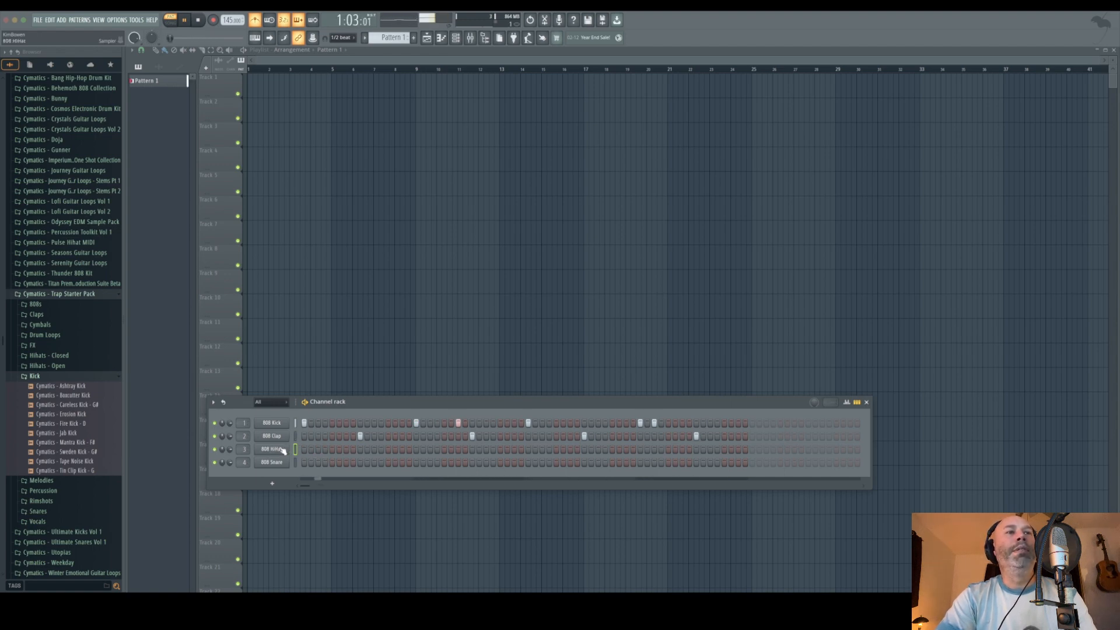
Fill the 808 HiHat channel with a hit on every 2 steps
right_click(283, 451)
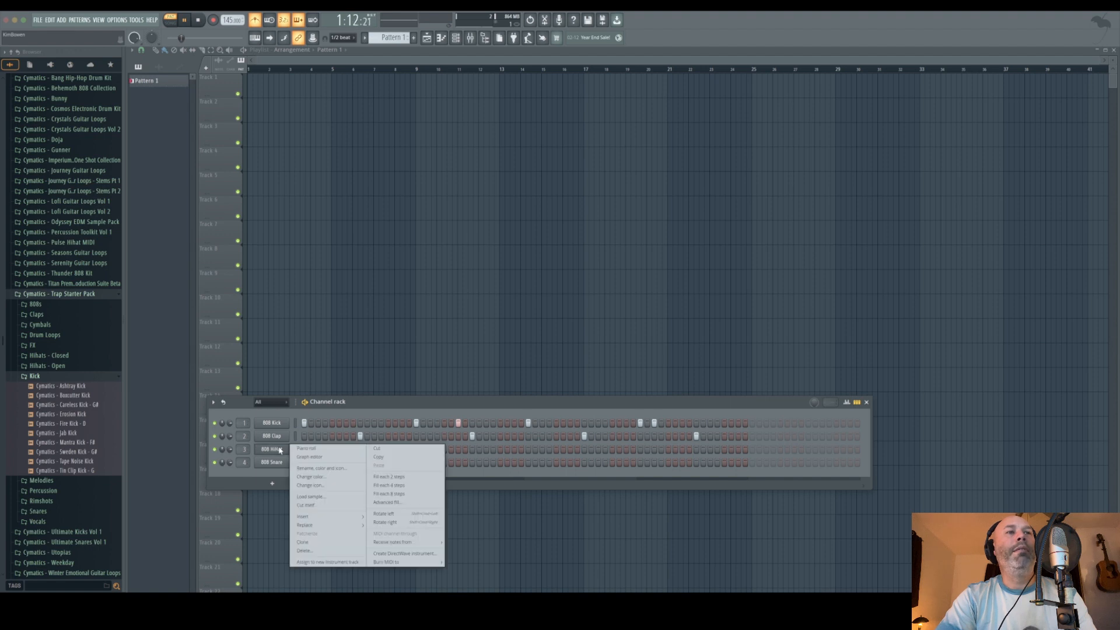
click(400, 480)
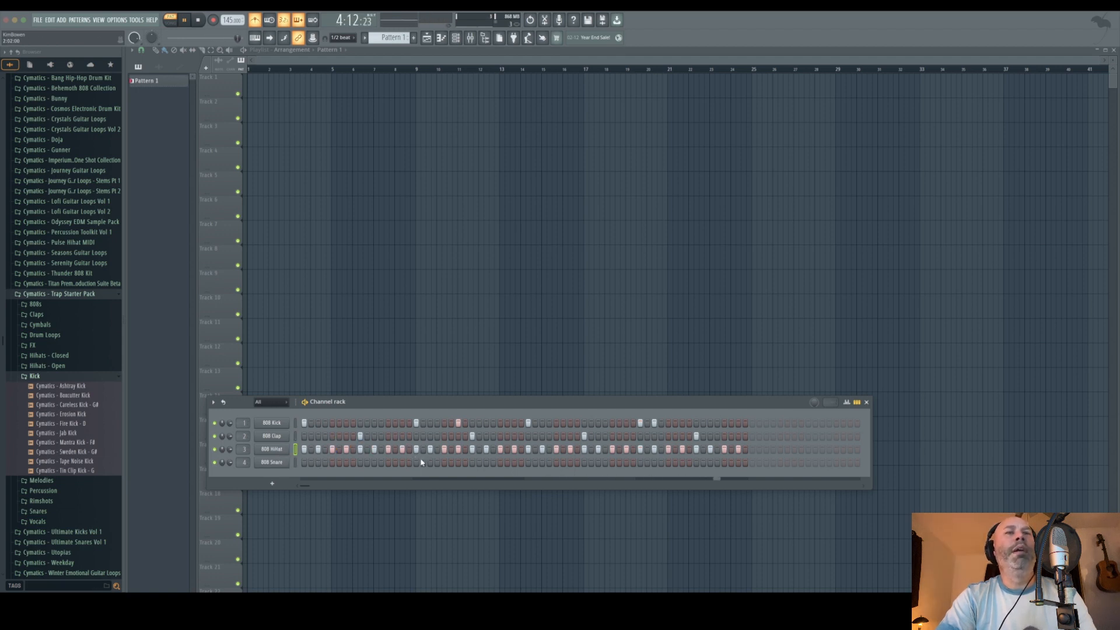
Place 808 Snare hits on steps 31, 32 and 63, removing the trial hit on step 53, and turn off the metronome
click(515, 463)
click(522, 463)
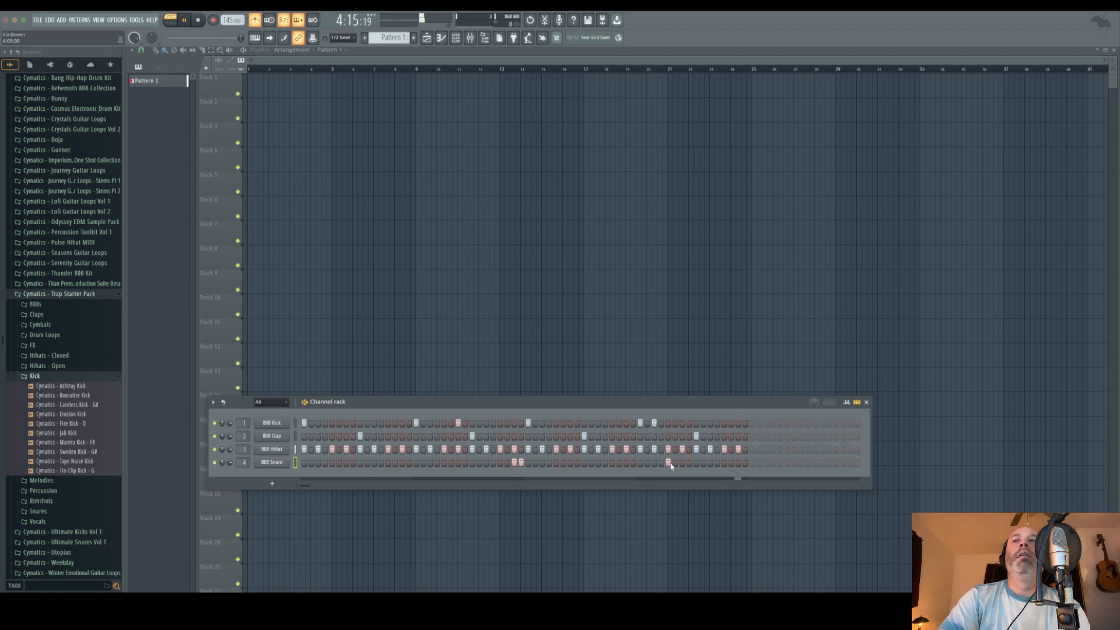
click(669, 464)
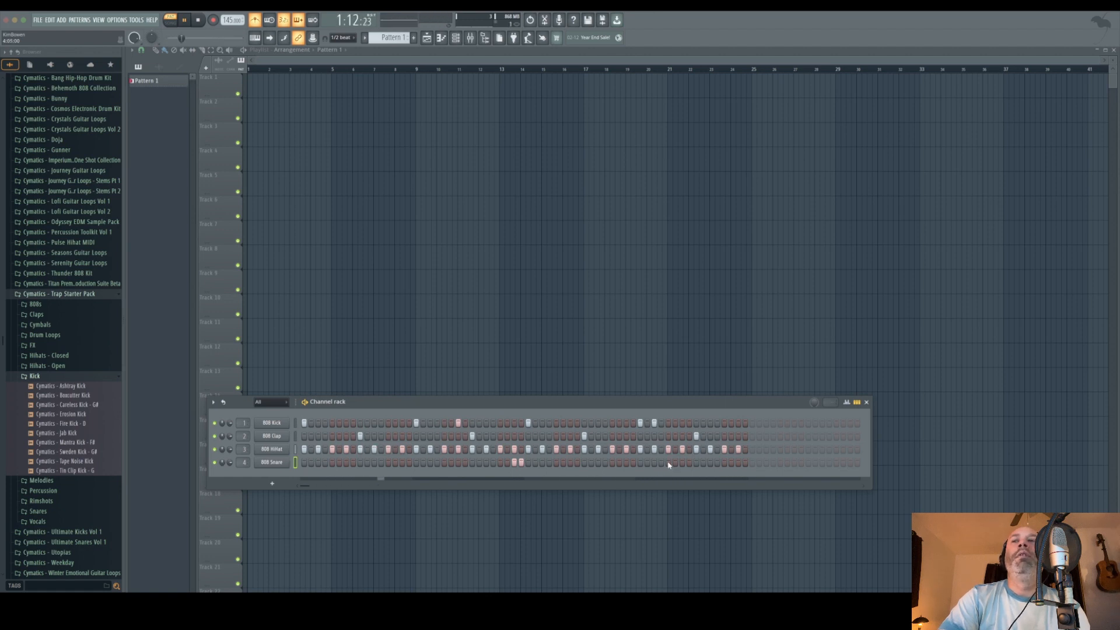
click(738, 463)
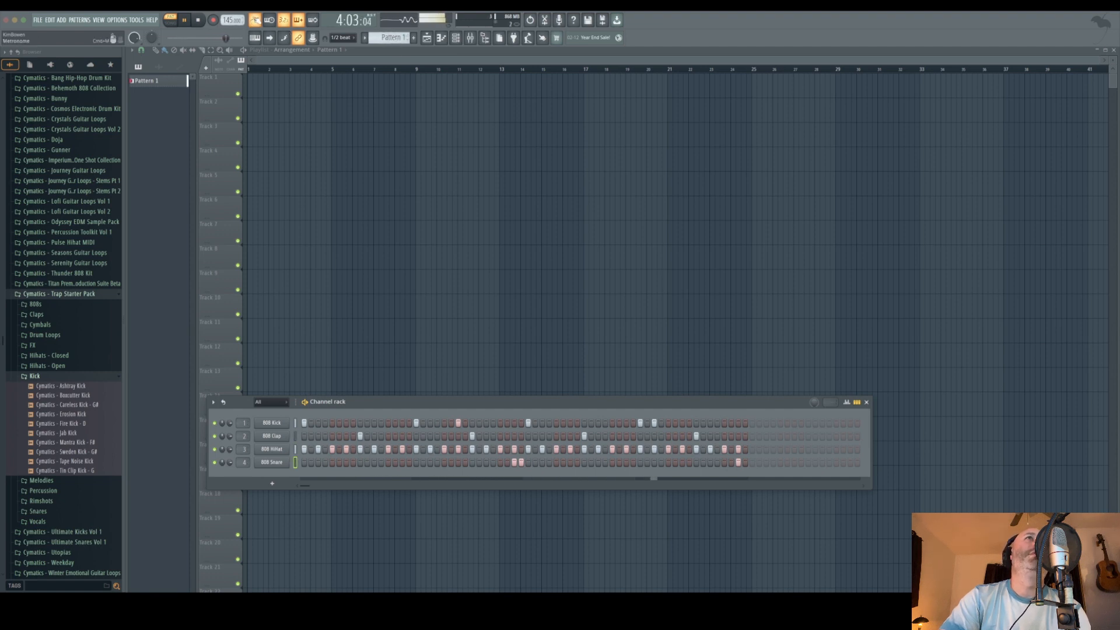
click(255, 20)
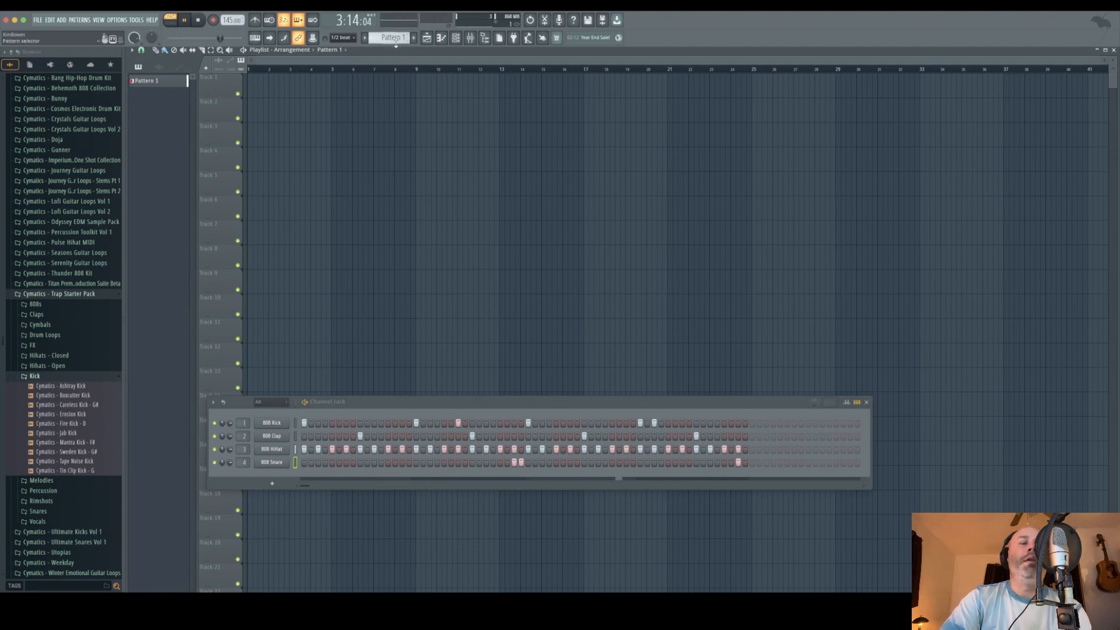
key(space)
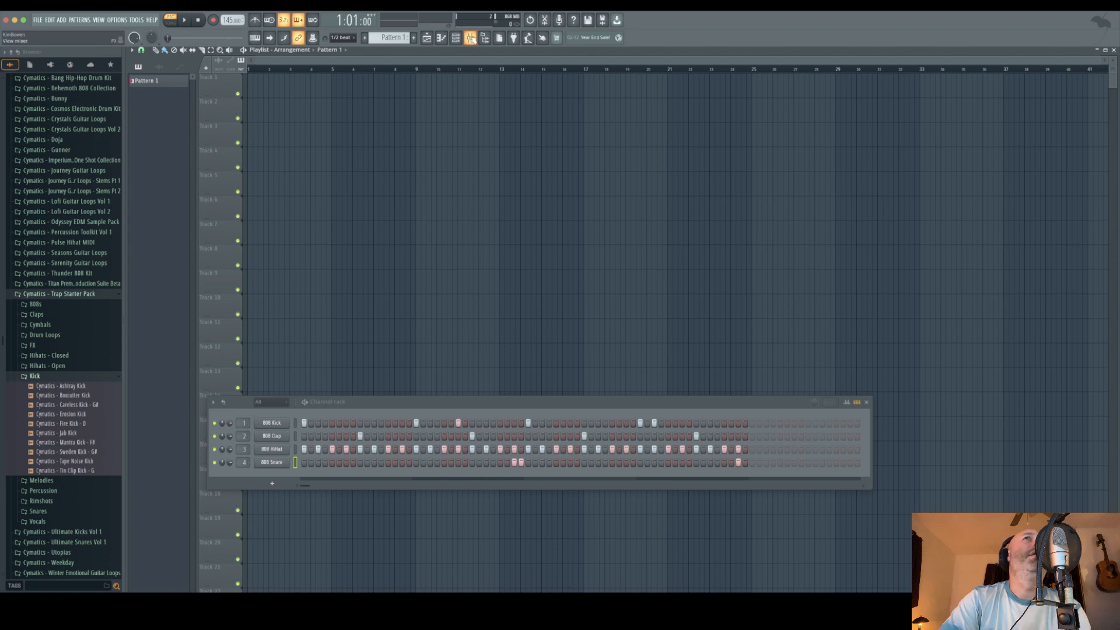
Check the mixer levels during playback and lower the snare's Insert 4 volume to about 77% (-5.4 dB)
click(470, 38)
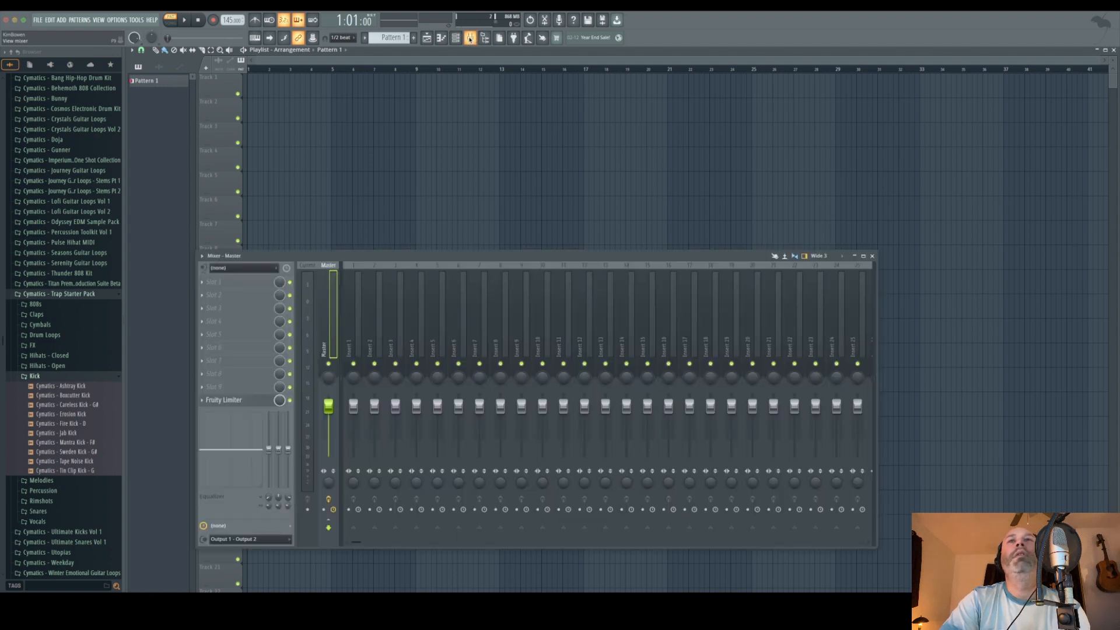
key(space)
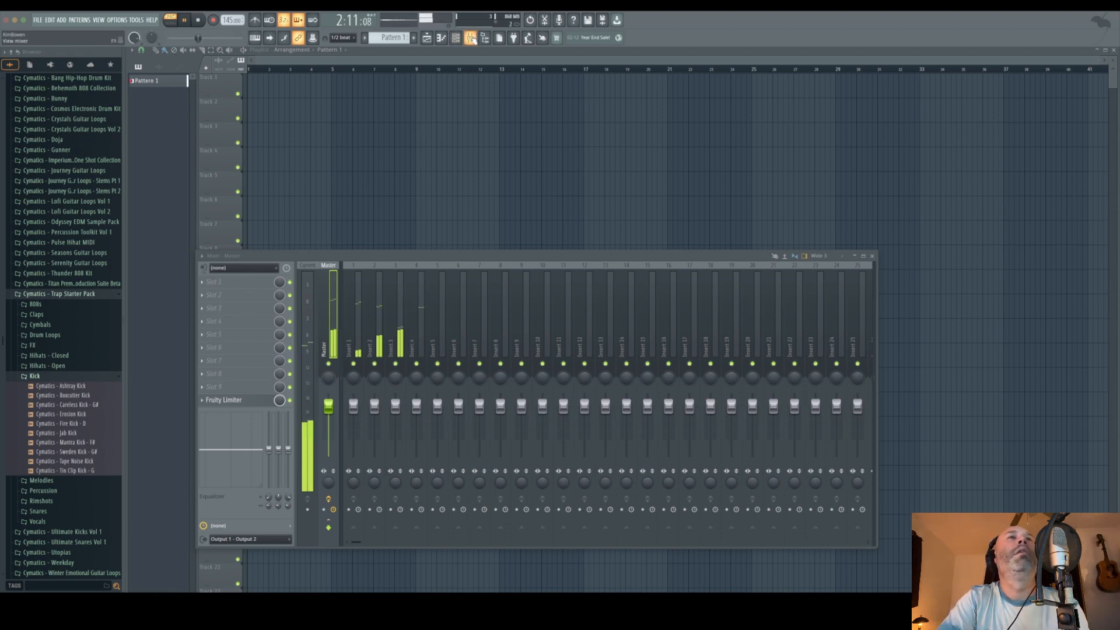
click(872, 257)
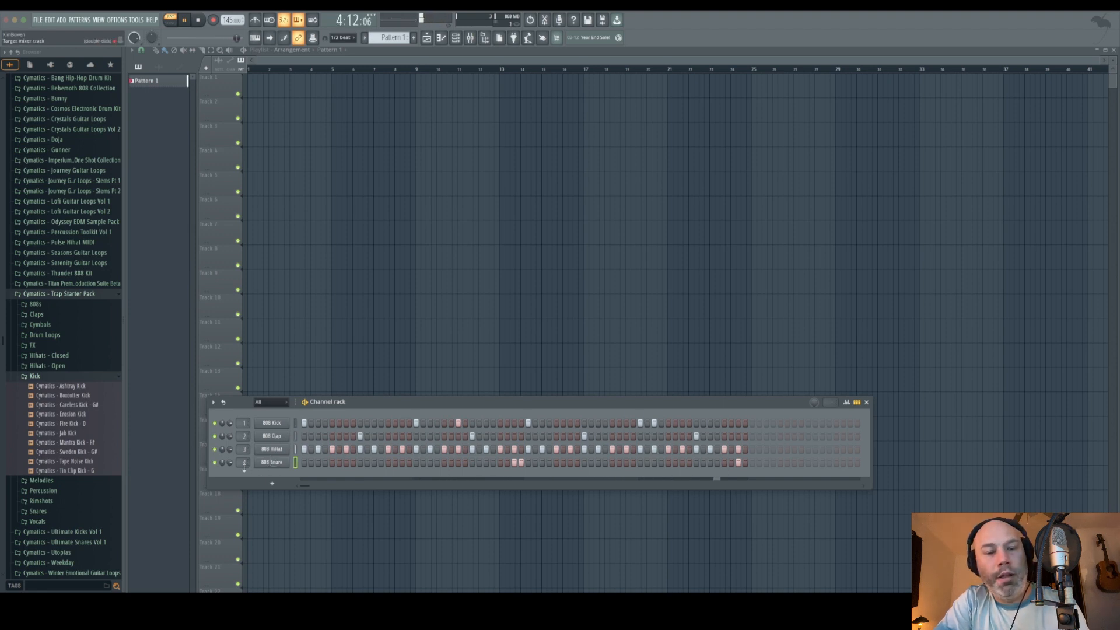
click(469, 39)
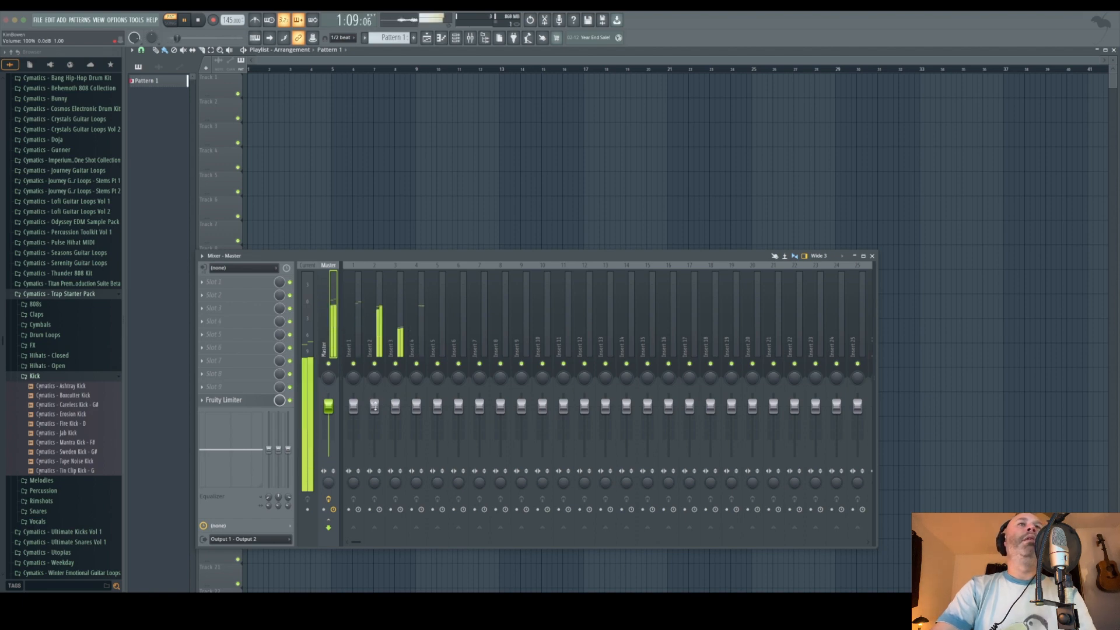
click(416, 406)
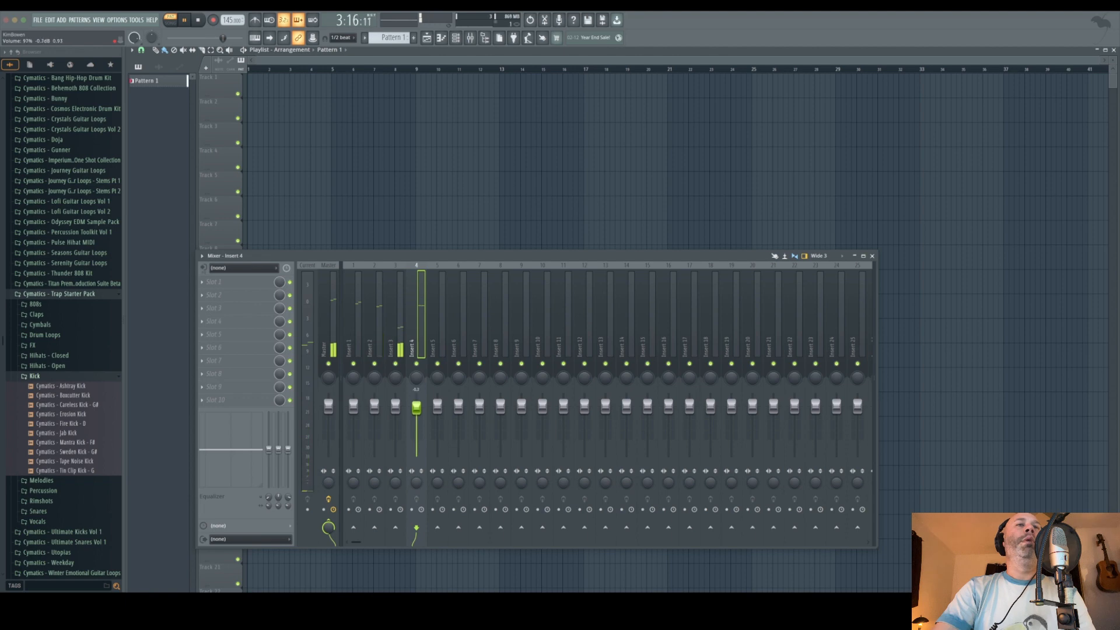
drag(416, 406, 416, 418)
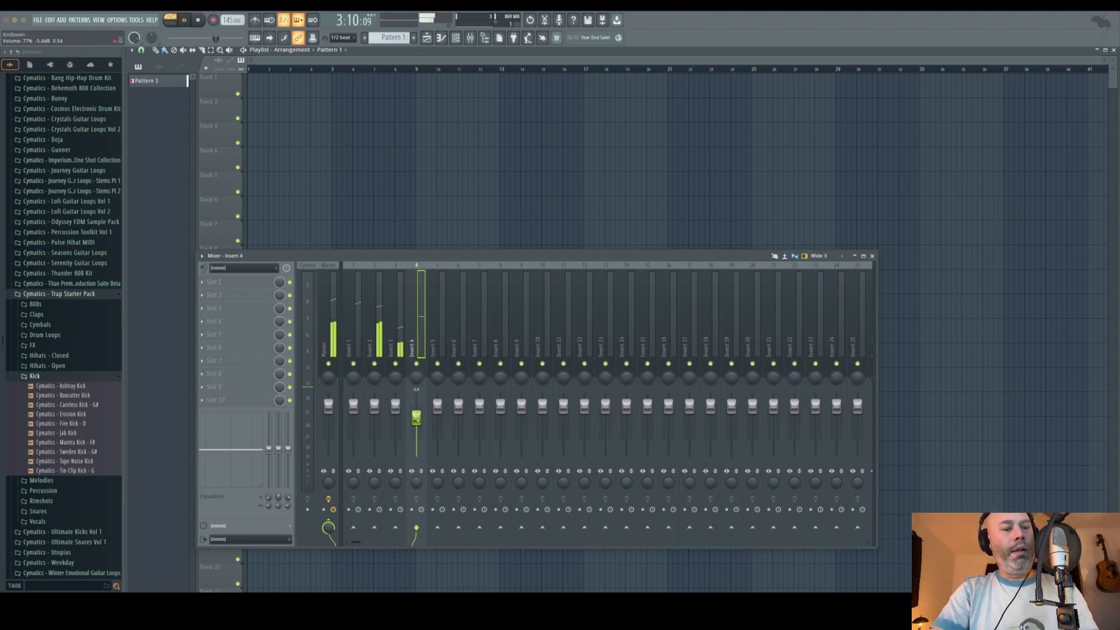
key(space)
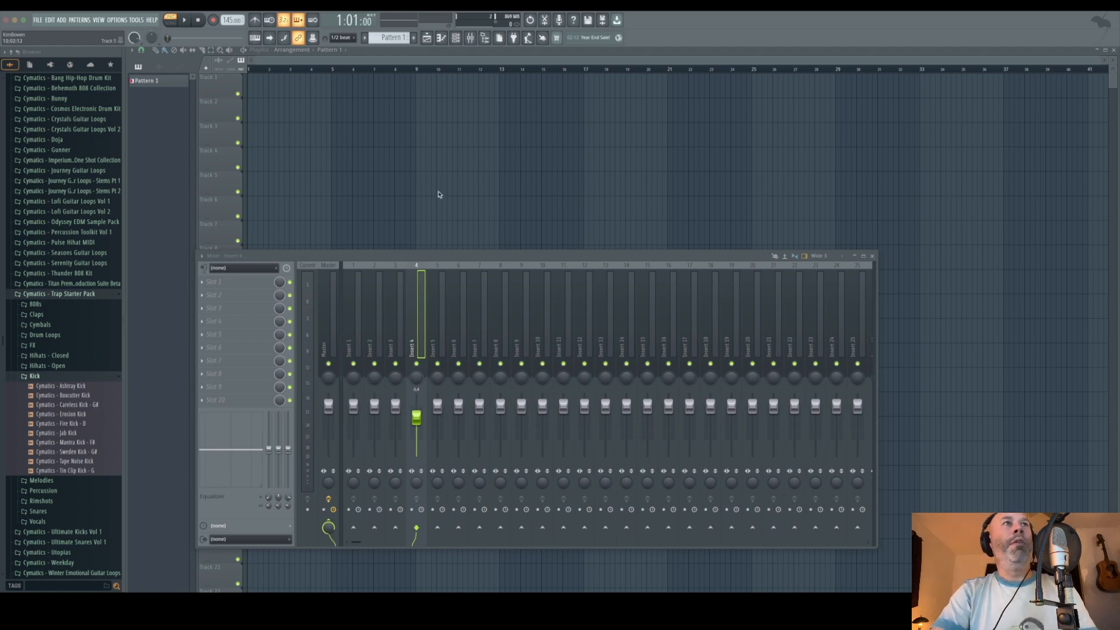
click(872, 256)
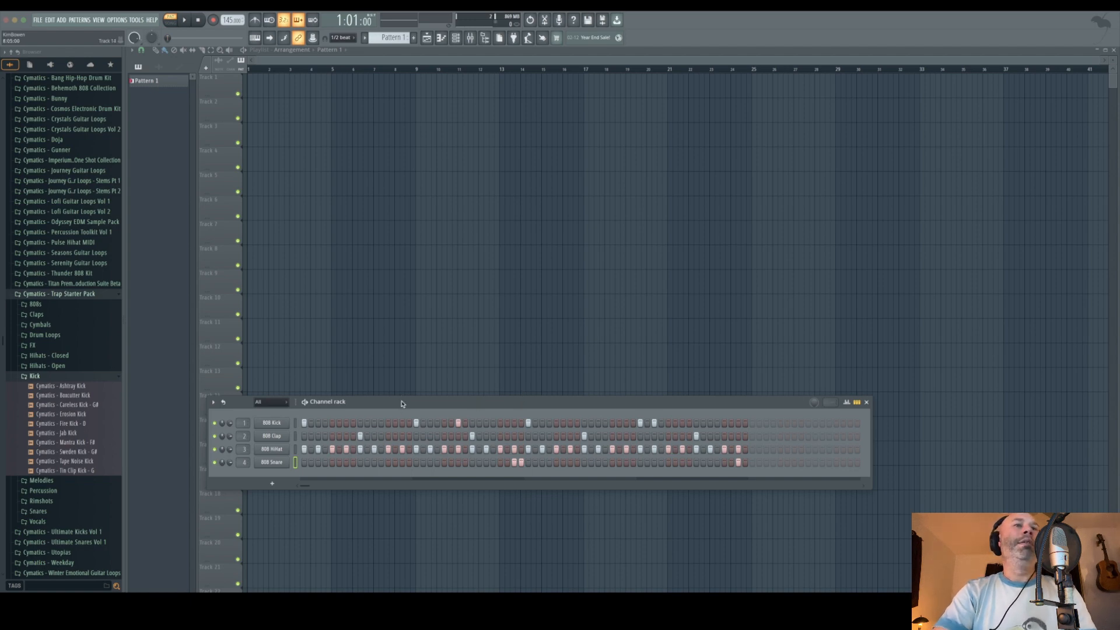
Add a 3x Osc instrument channel below the 808 Snare and position its plugin window above the channel rack
drag(402, 404, 418, 373)
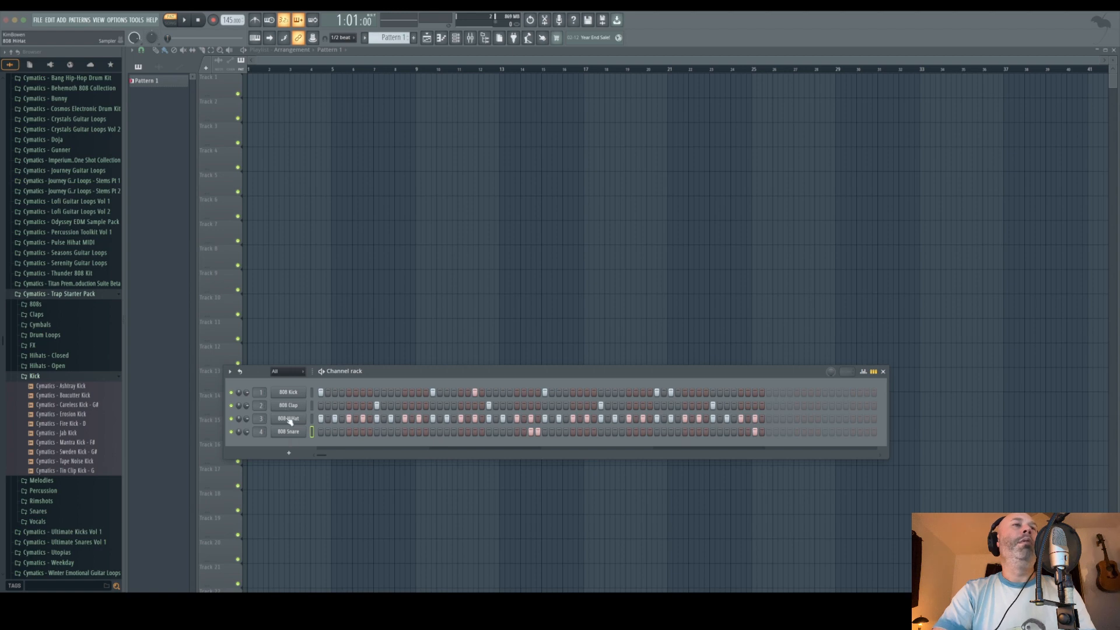
click(290, 453)
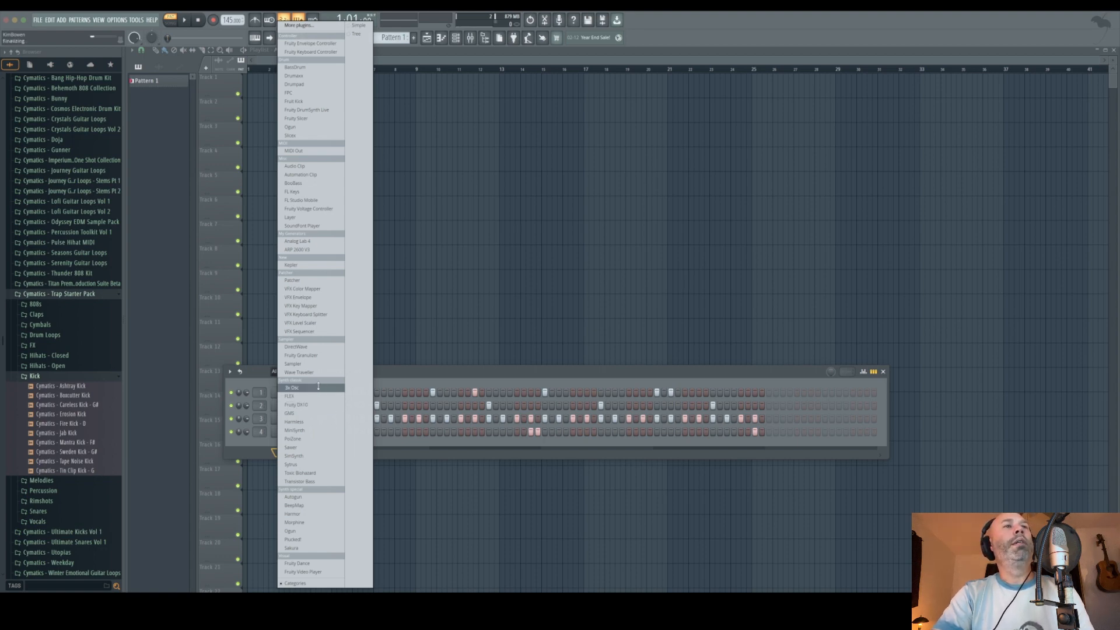
click(318, 387)
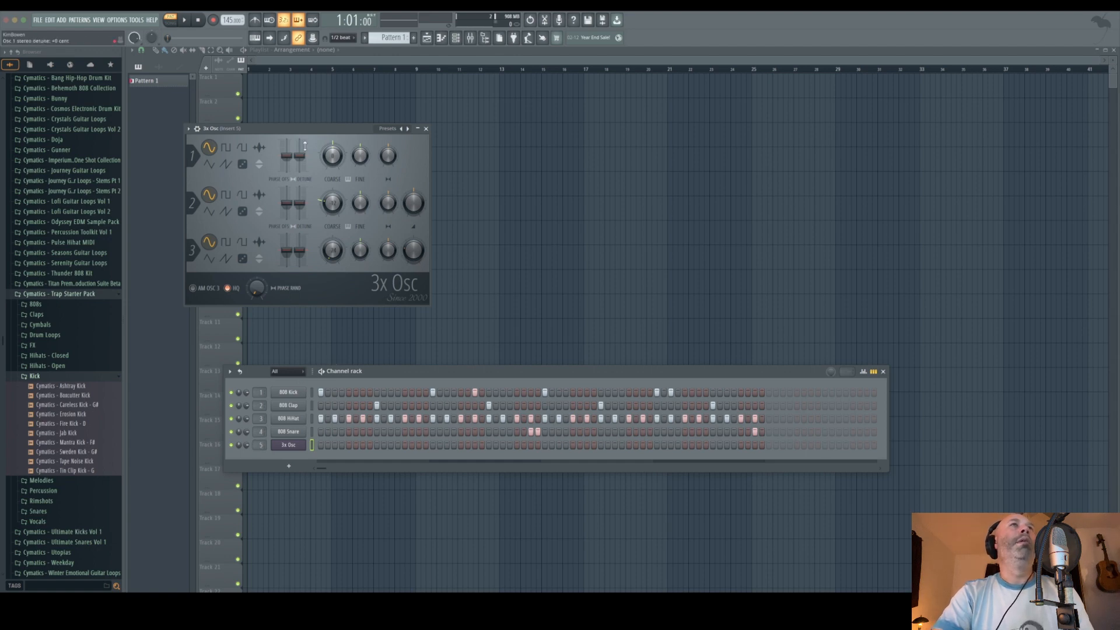
drag(314, 132, 527, 167)
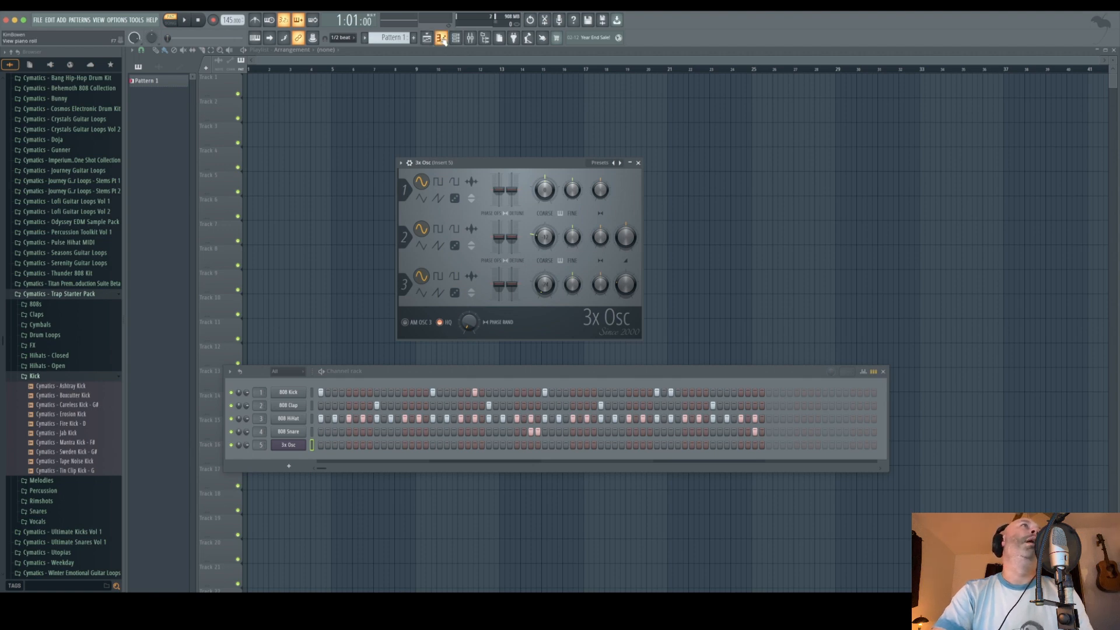
Close the 3x Osc plugin window and open the channel's piano roll for Pattern 1
click(442, 38)
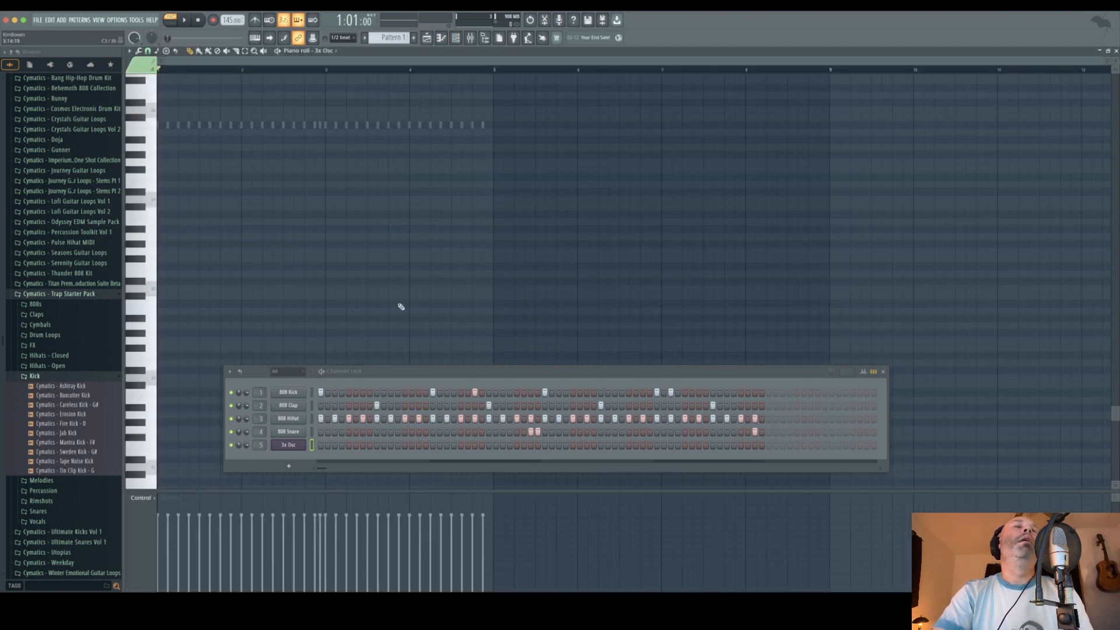
right_click(303, 445)
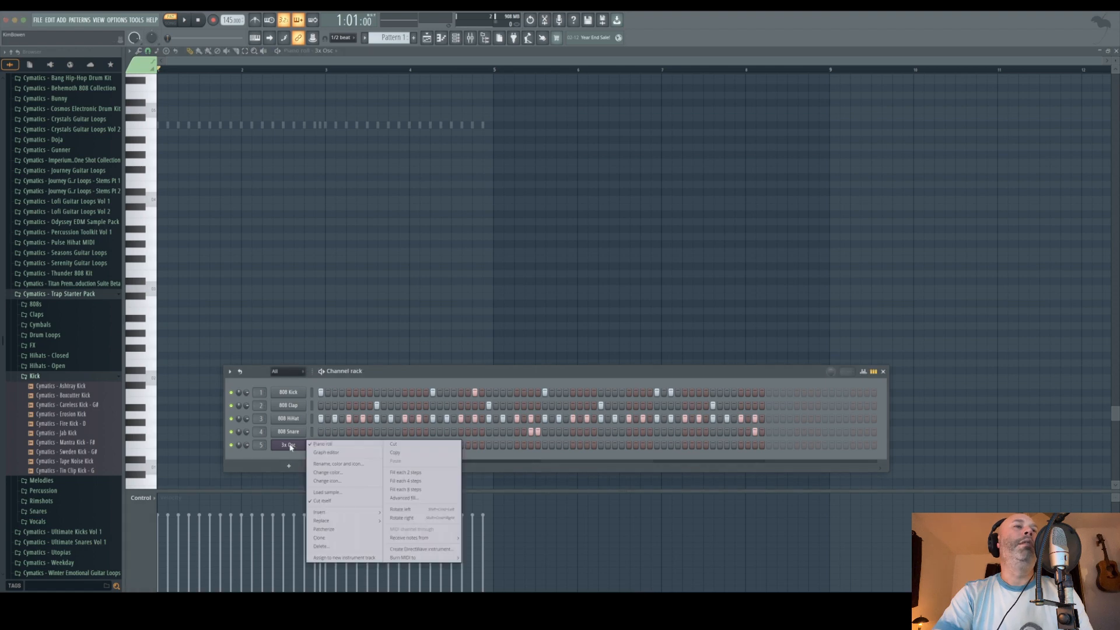
click(331, 445)
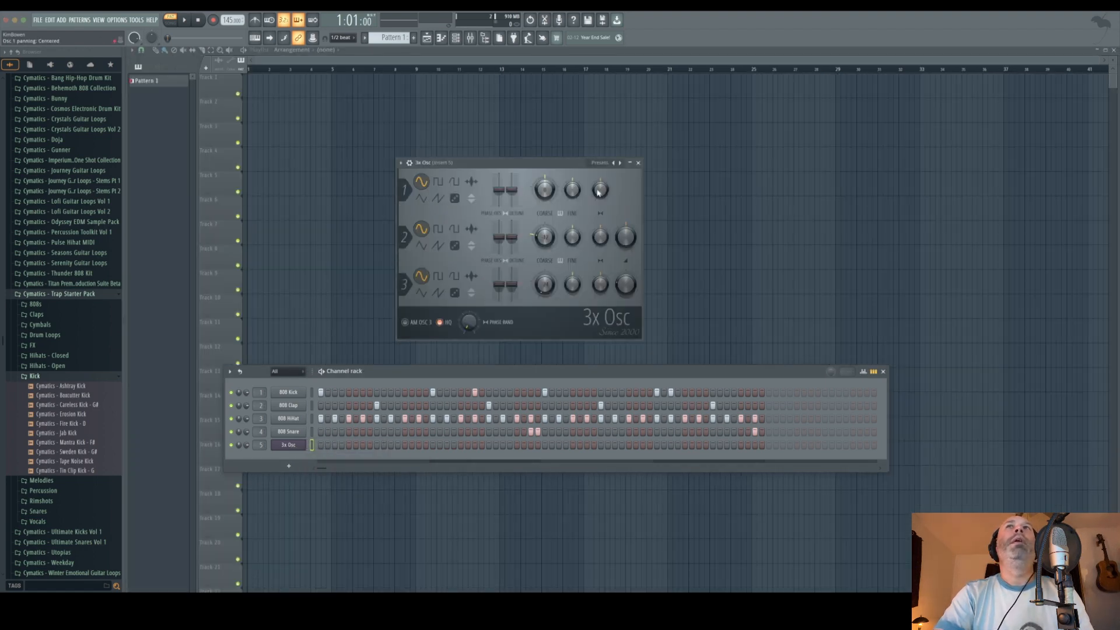
click(638, 163)
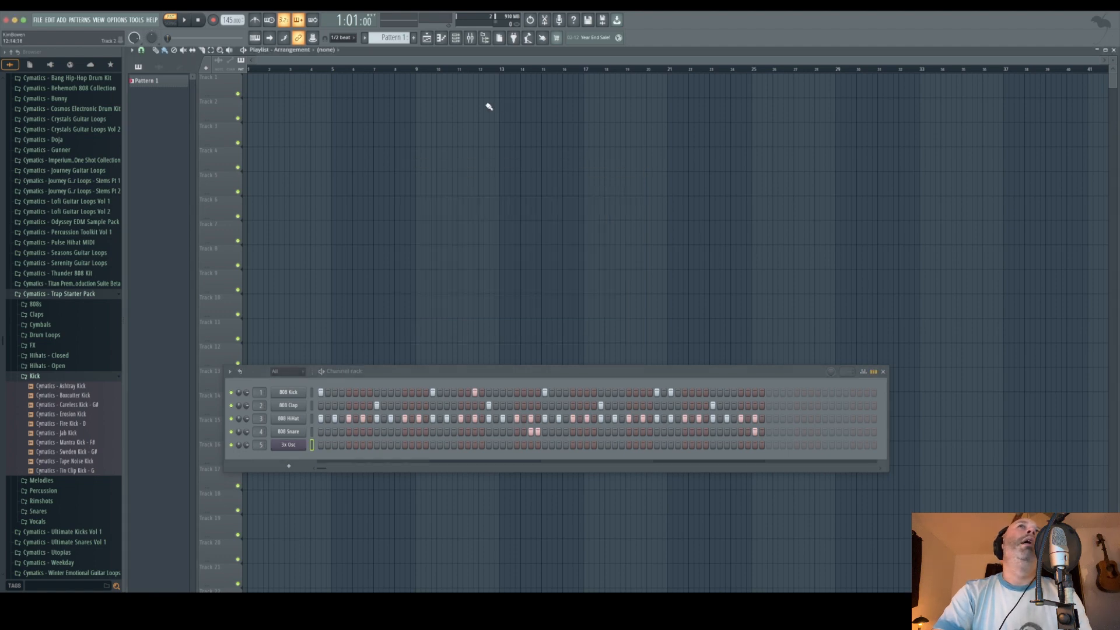
click(442, 38)
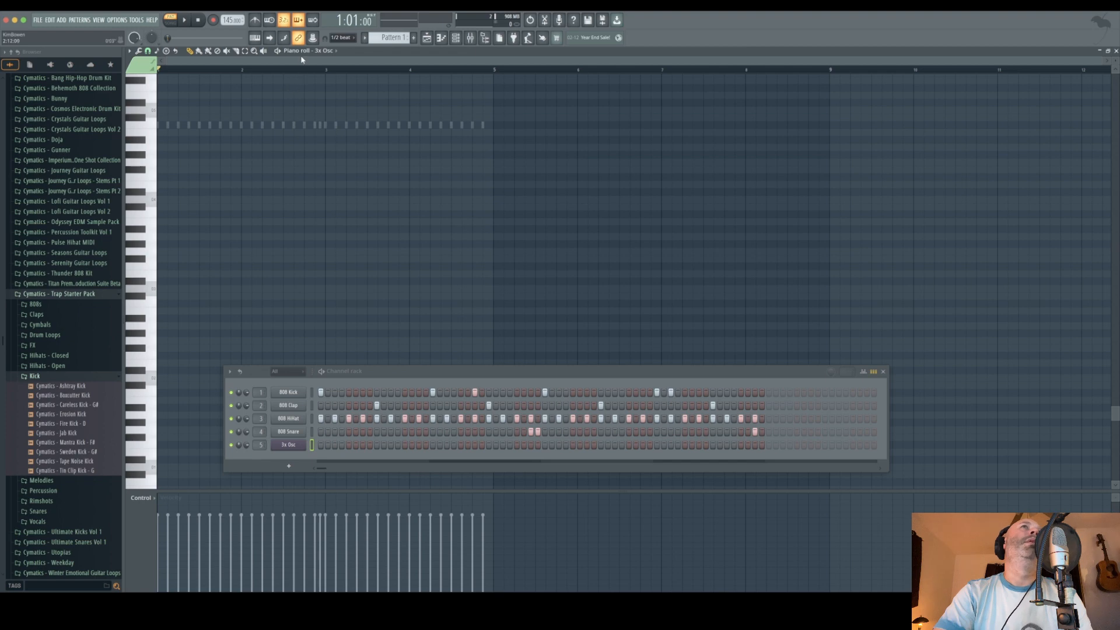
View the 808 Kick and 808 Clap notes in the piano roll and return to the 3x Osc channel
click(335, 52)
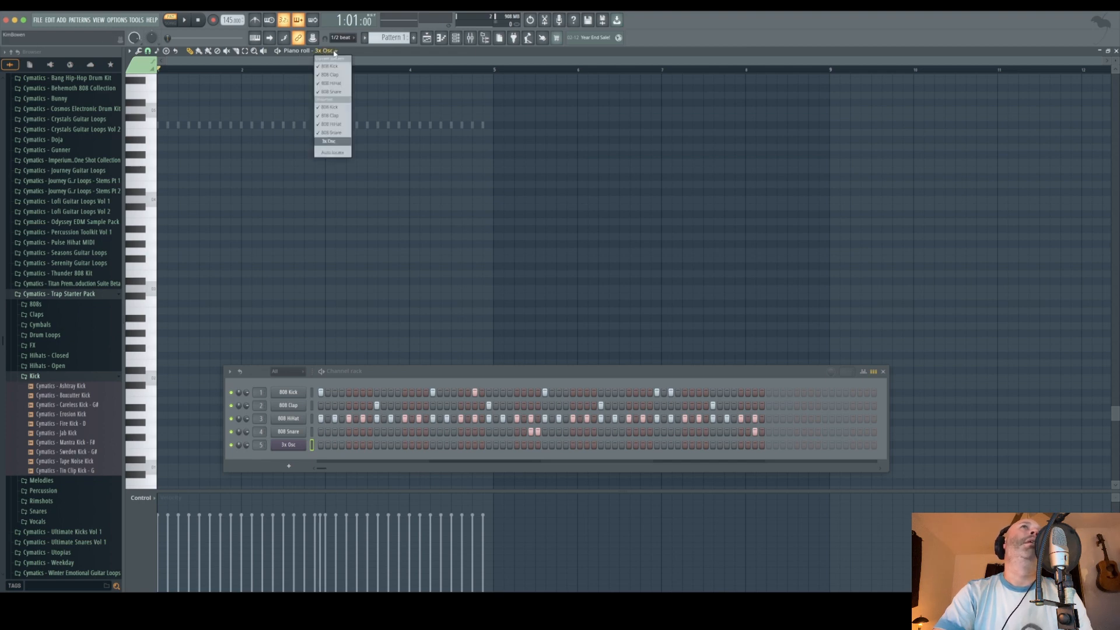
click(330, 108)
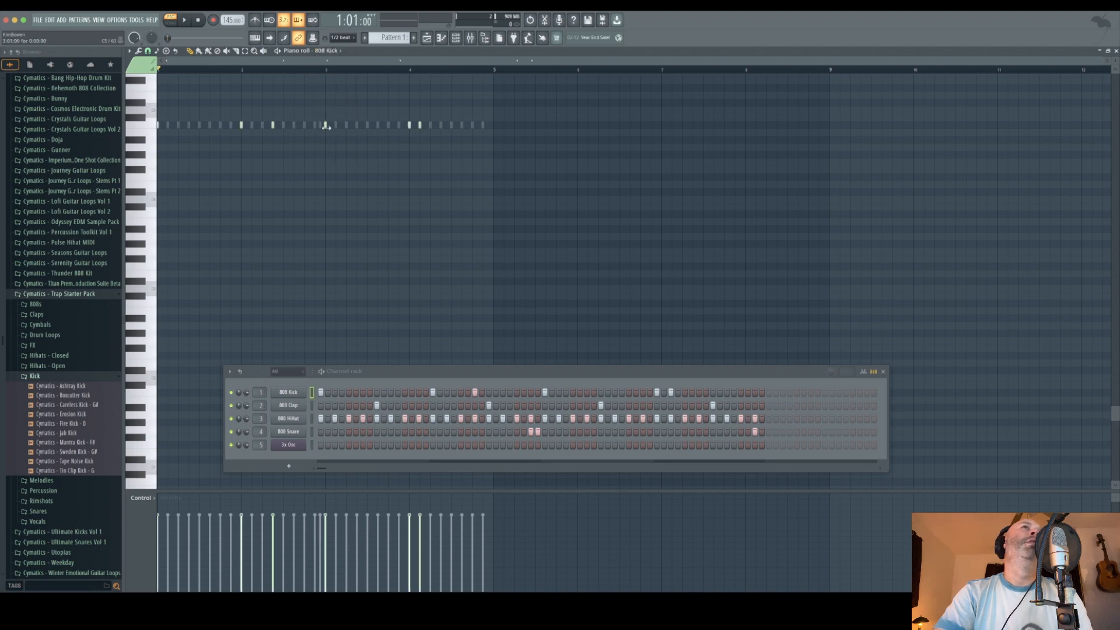
click(338, 52)
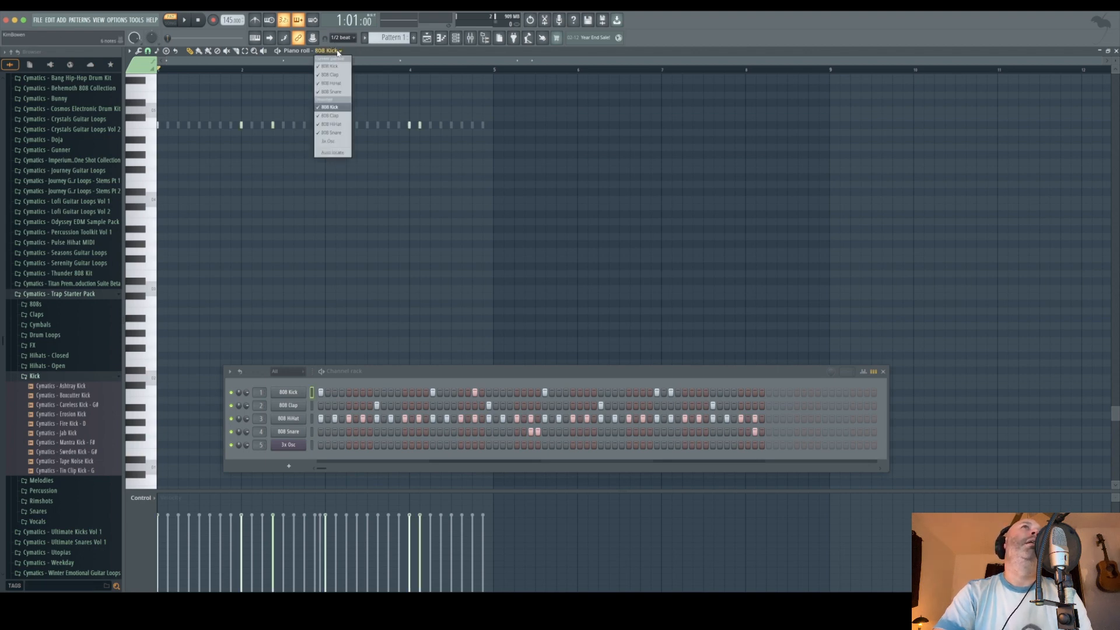
click(328, 116)
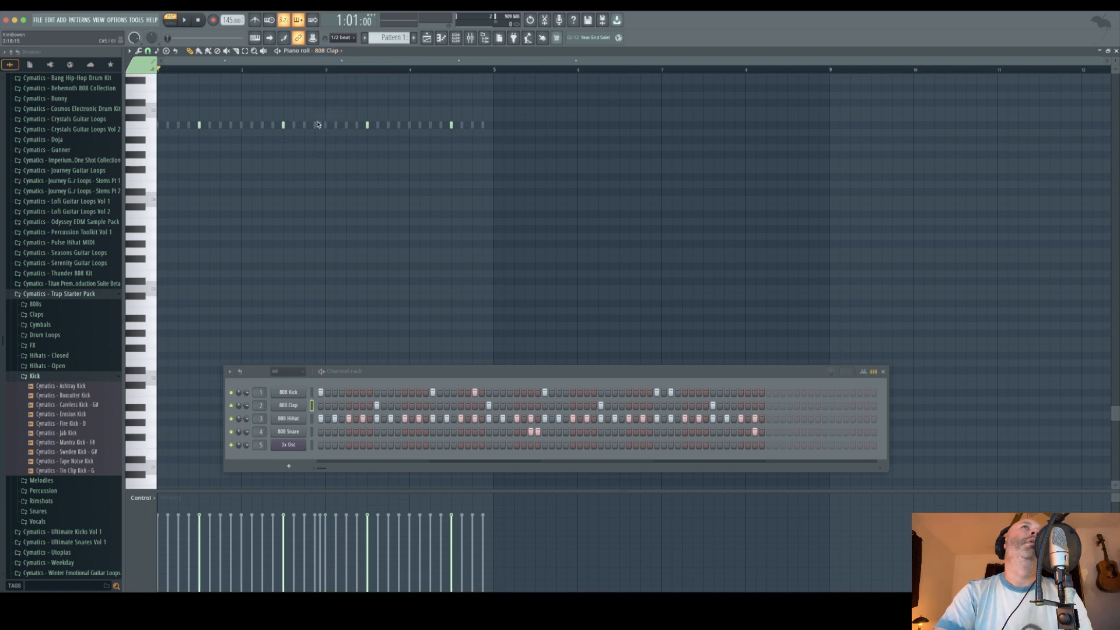
click(339, 52)
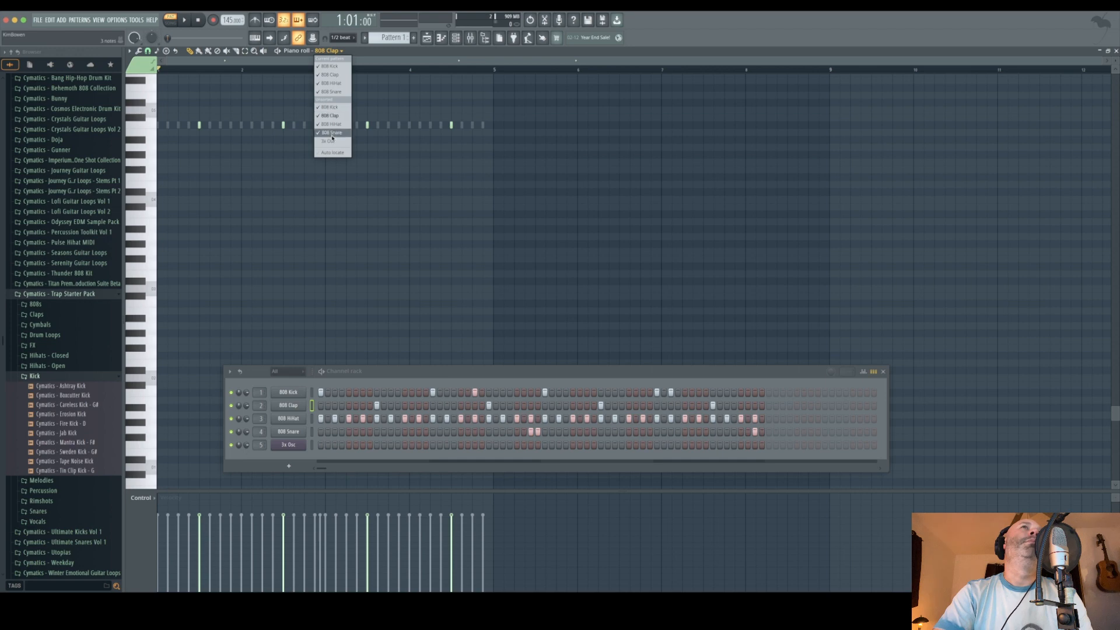
click(331, 142)
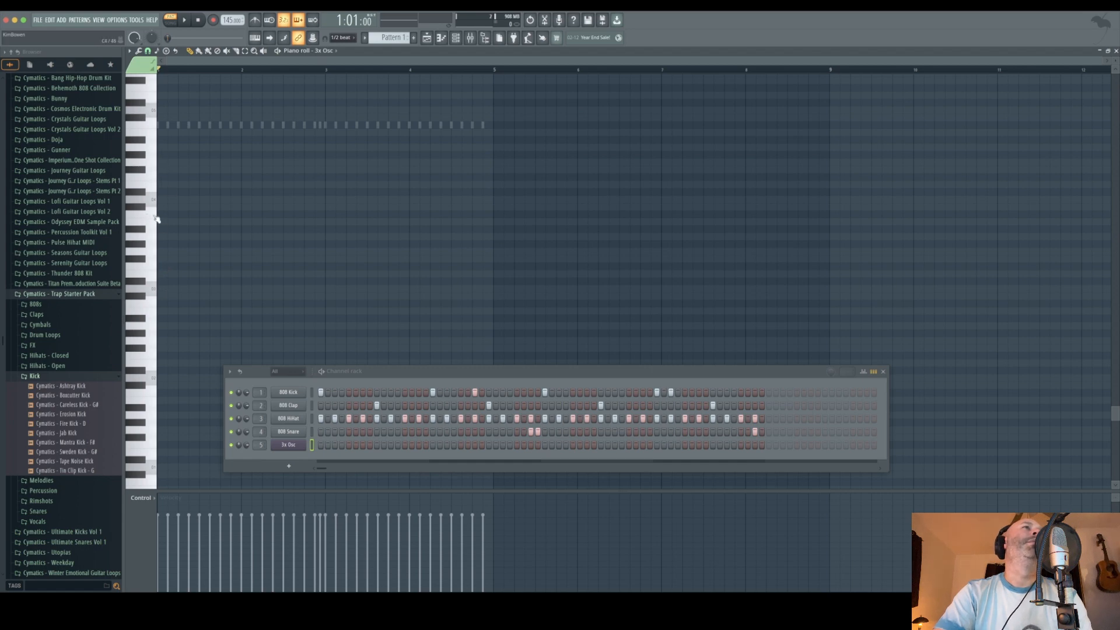
Place a half-beat C4 note at the start of bar 1 for 3x Osc and briefly play it back
mouse_move(164, 216)
mouse_down()
mouse_move(183, 220)
mouse_move(163, 214)
mouse_up()
key(space)
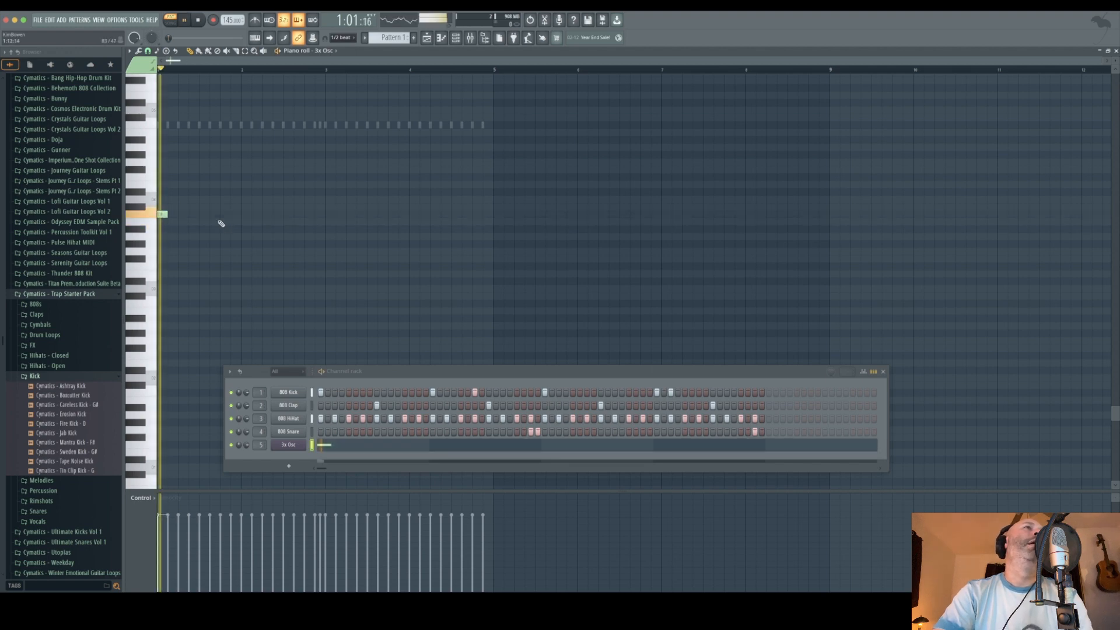
key(space)
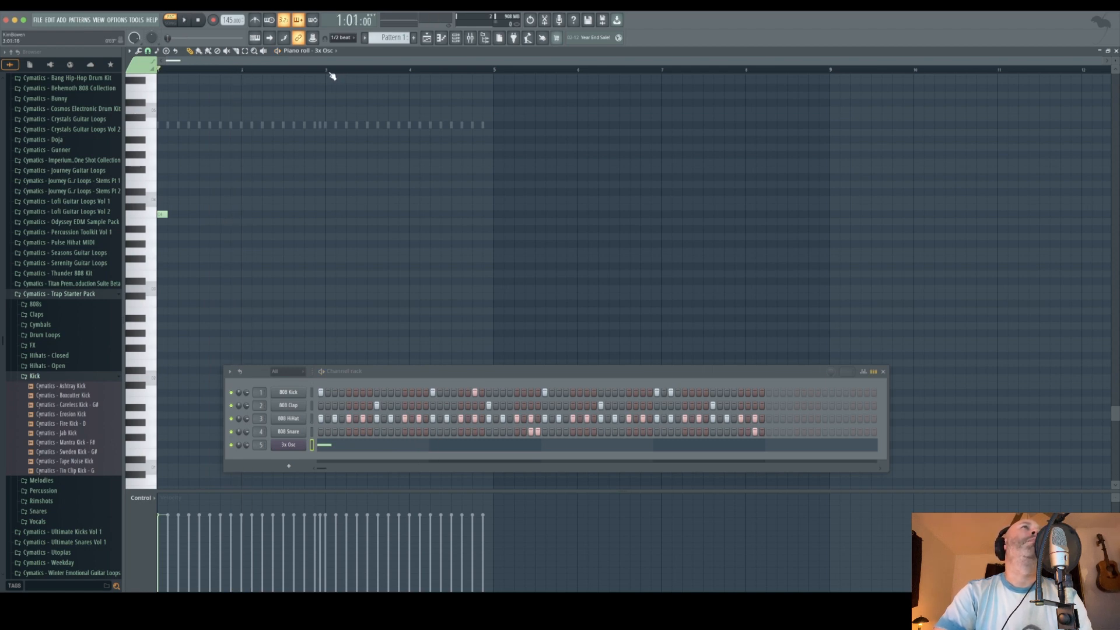
Try the Beat snap setting in the piano roll and restore the snap to 1/2 beat
click(148, 51)
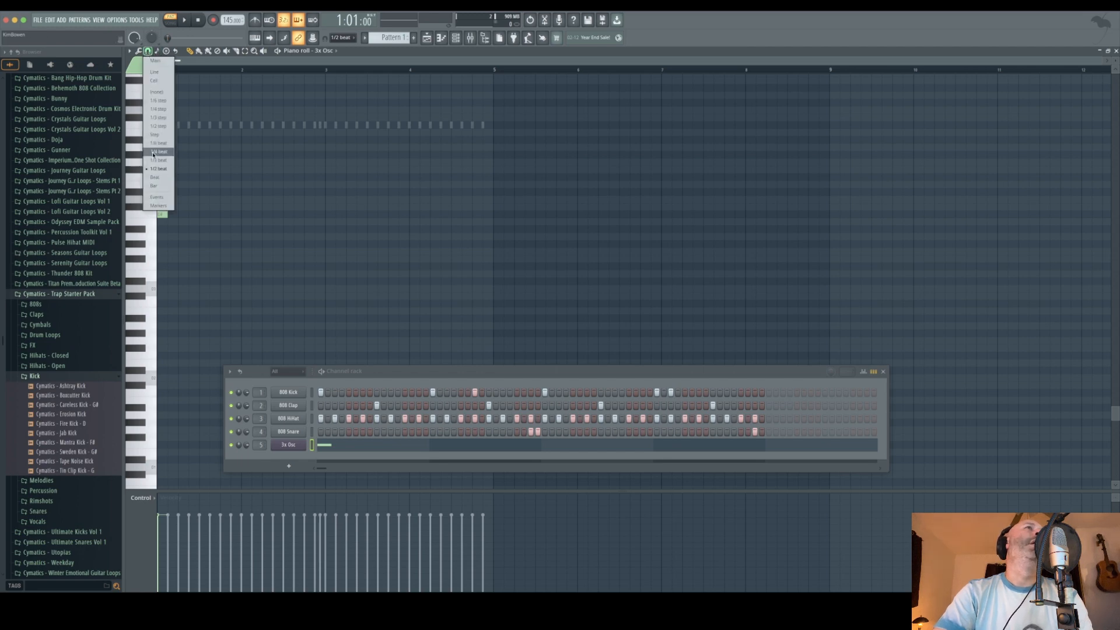
click(160, 178)
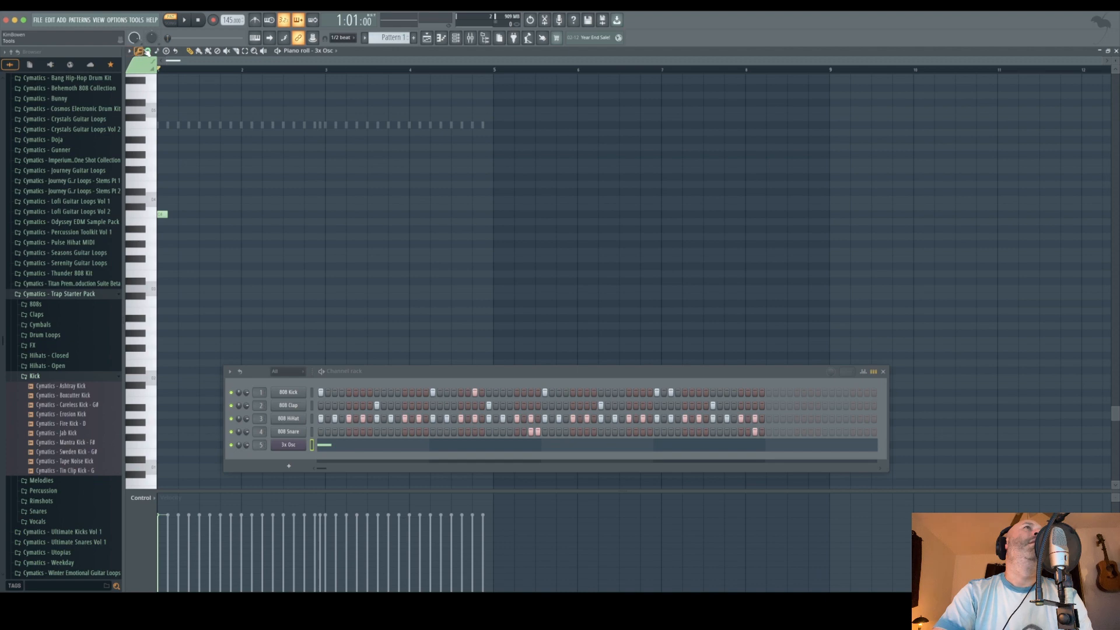
click(148, 51)
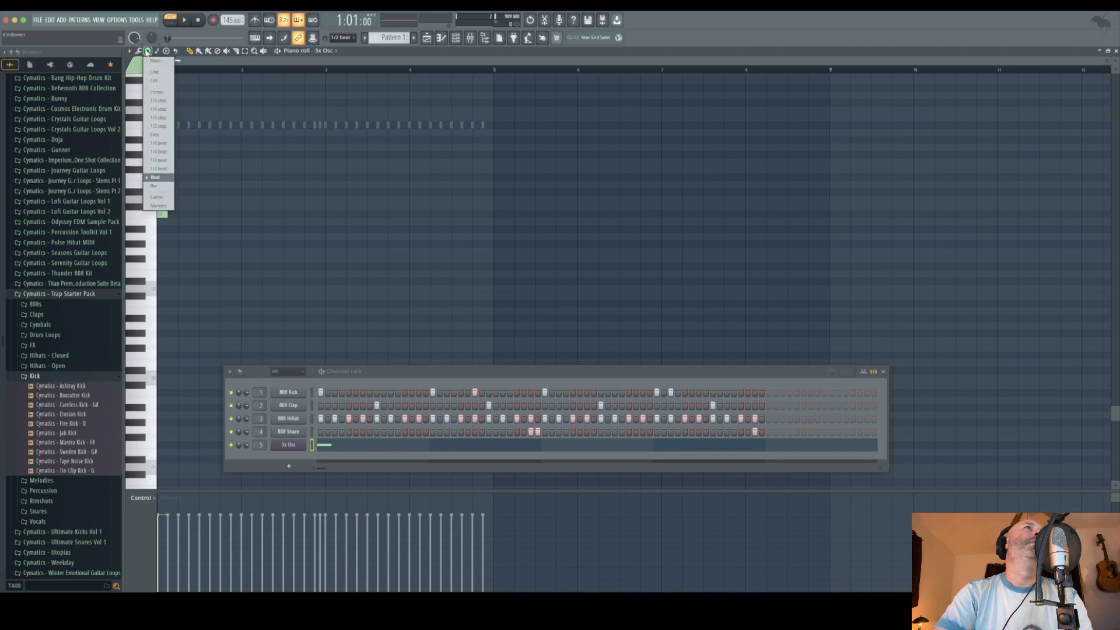
click(157, 169)
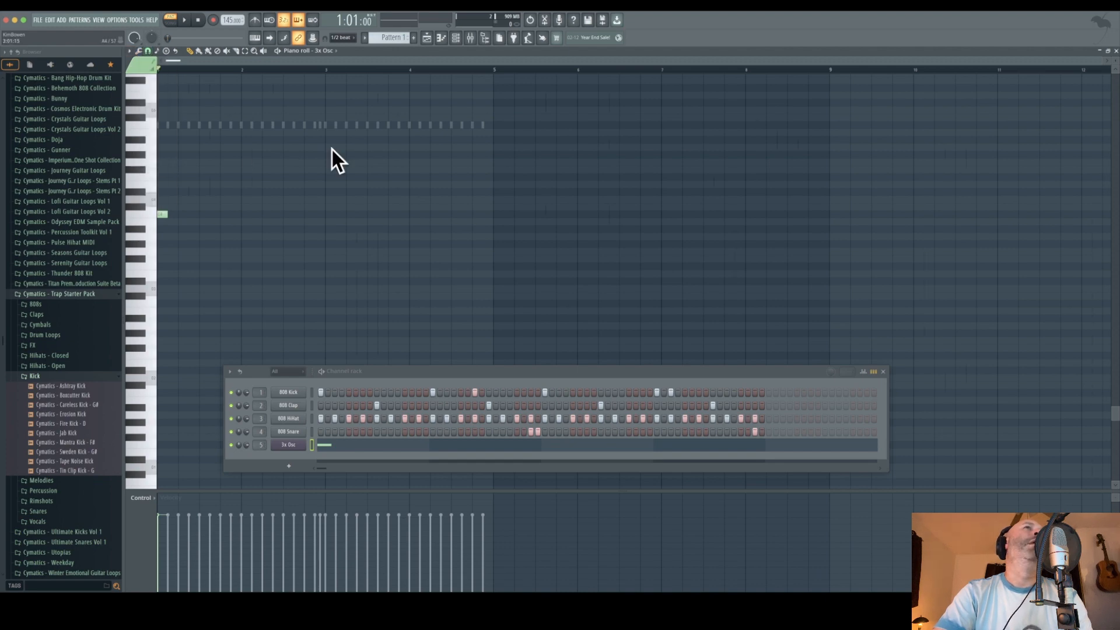
Add half-beat 3x Osc notes: C4 at the start of bars 2 and 4, D#4 at bar 3, and C4 on beat 2 of bar 4
click(246, 215)
key(space)
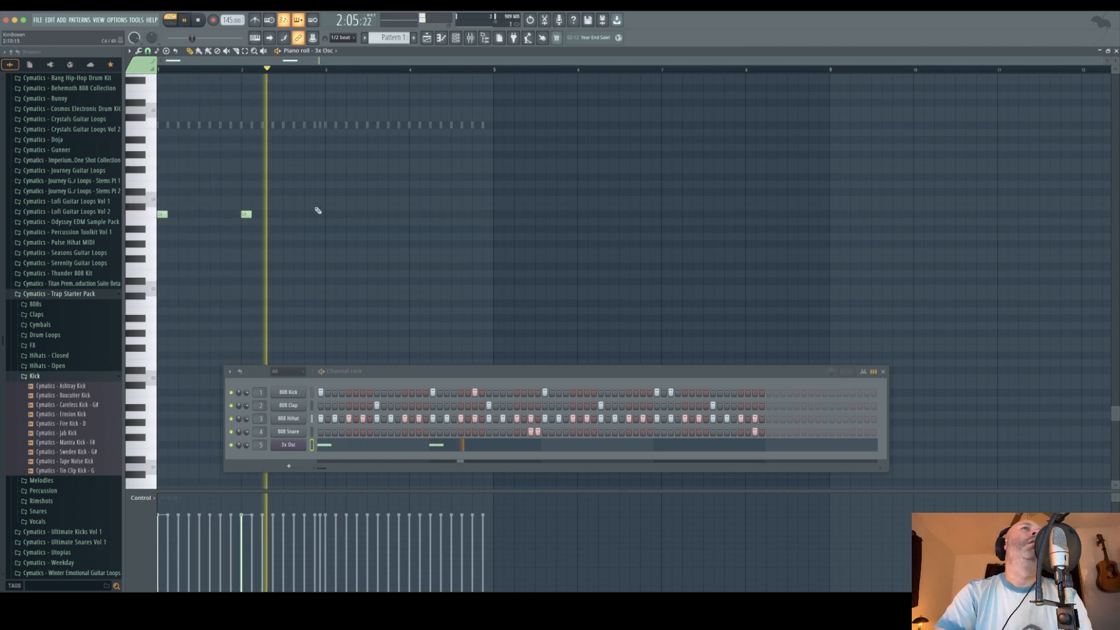
key(space)
click(330, 192)
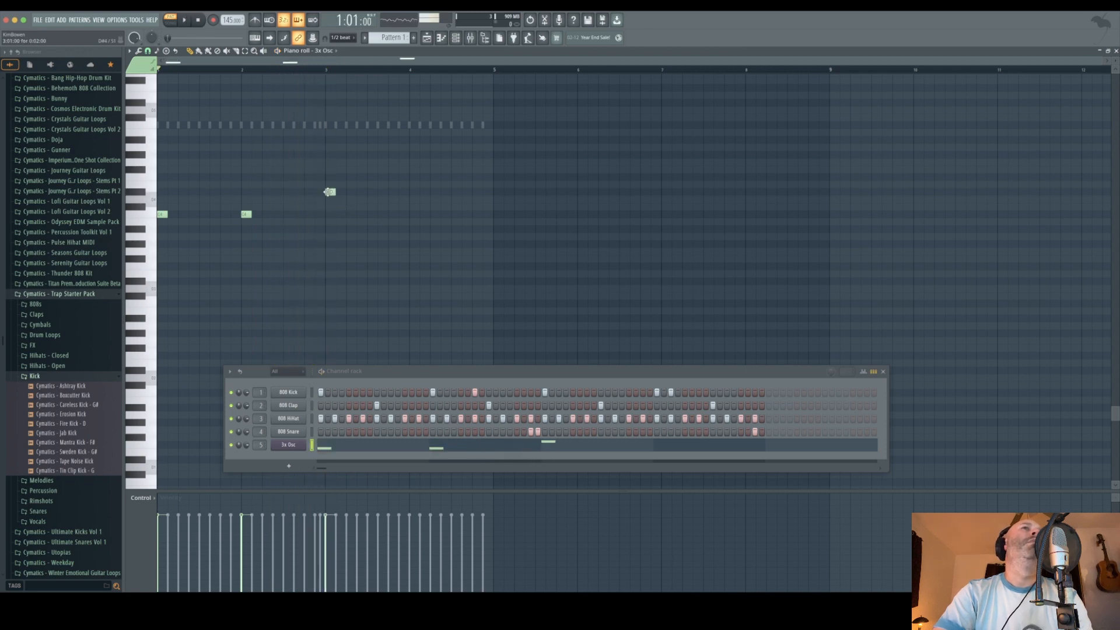
key(space)
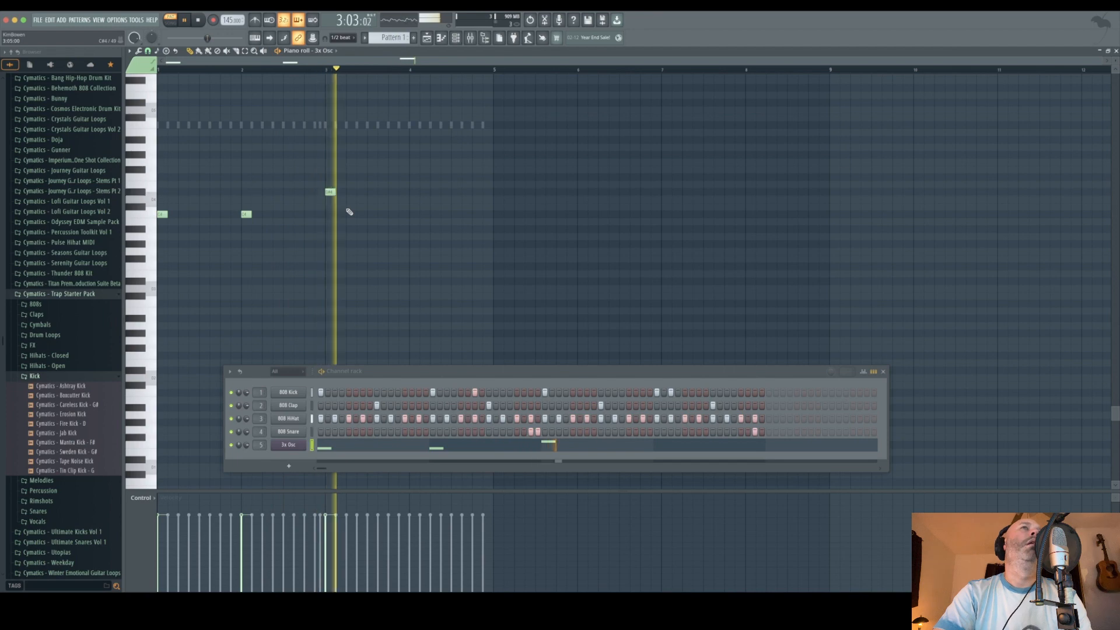
click(413, 214)
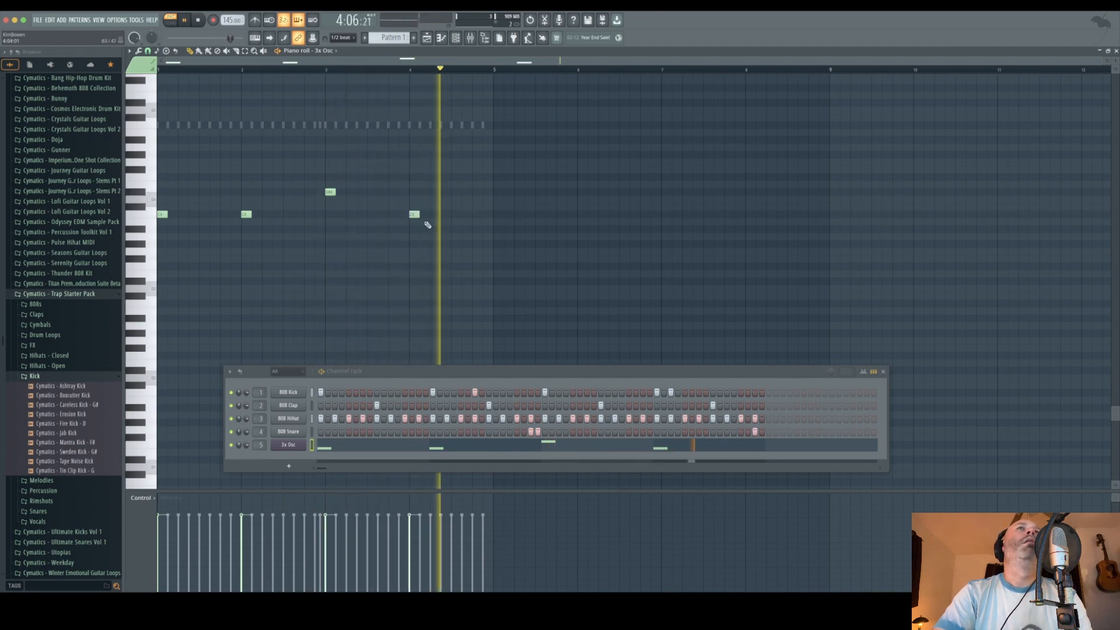
click(434, 215)
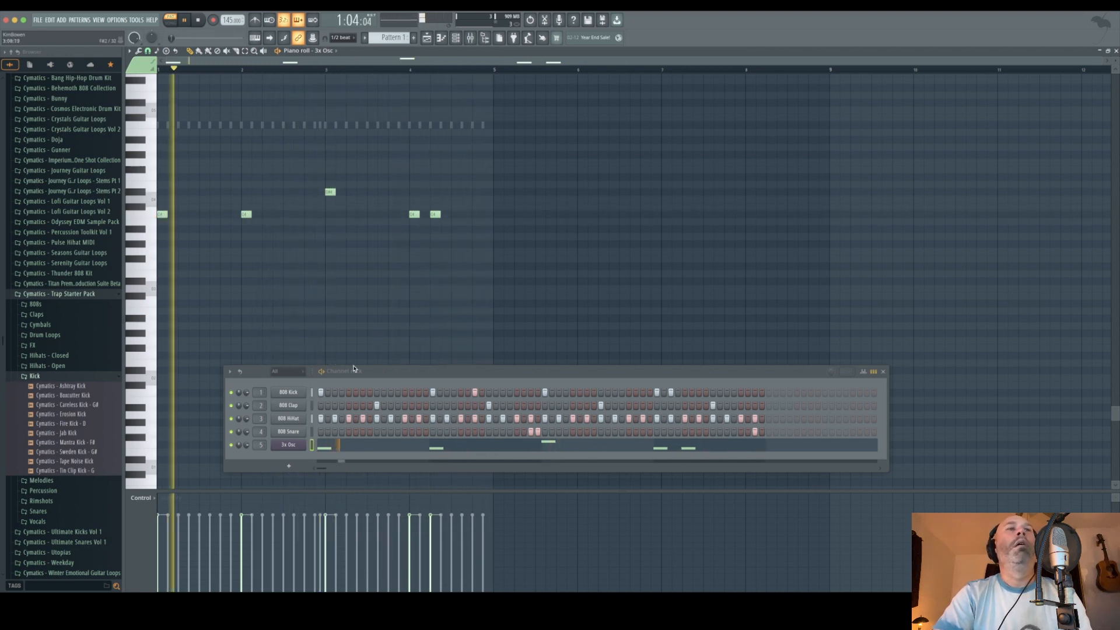
Open 3x Osc and raise the stereo phase offset of oscillator 1 to maximum and of oscillator 2 about halfway to maximum
click(293, 446)
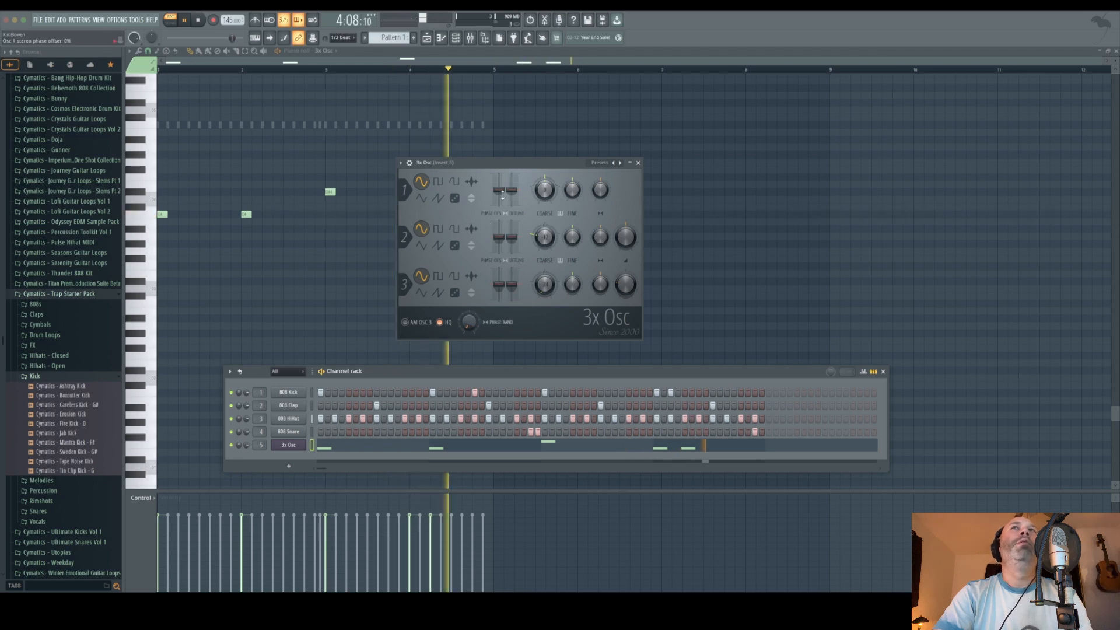
drag(499, 189, 499, 185)
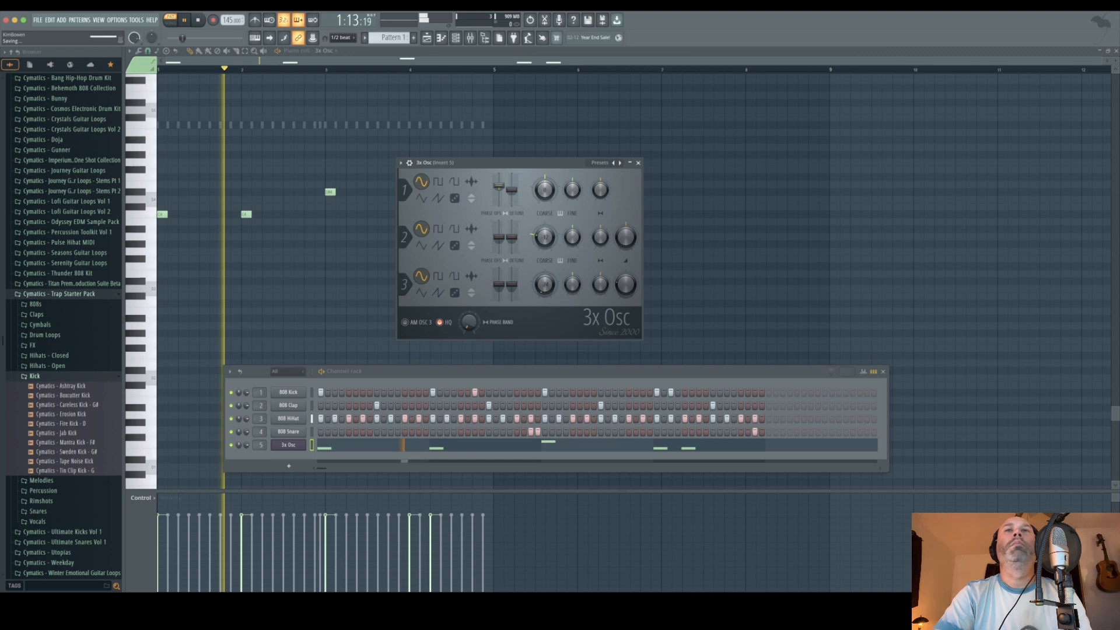
drag(499, 186, 500, 148)
mouse_move(535, 181)
mouse_down()
mouse_move(535, 164)
mouse_move(534, 179)
mouse_up()
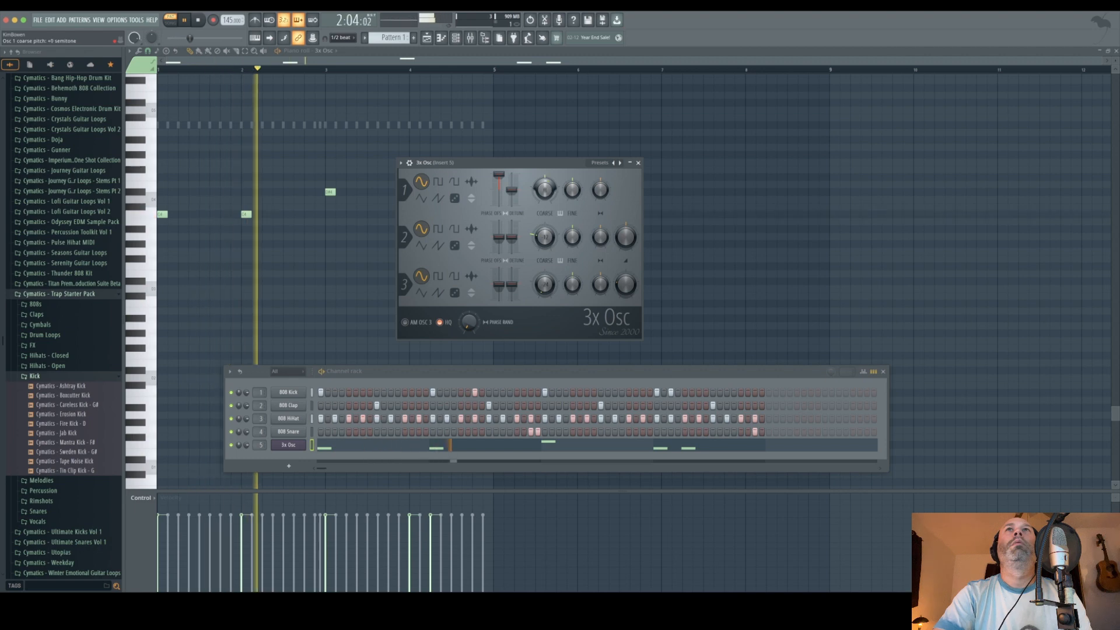
drag(492, 241, 492, 227)
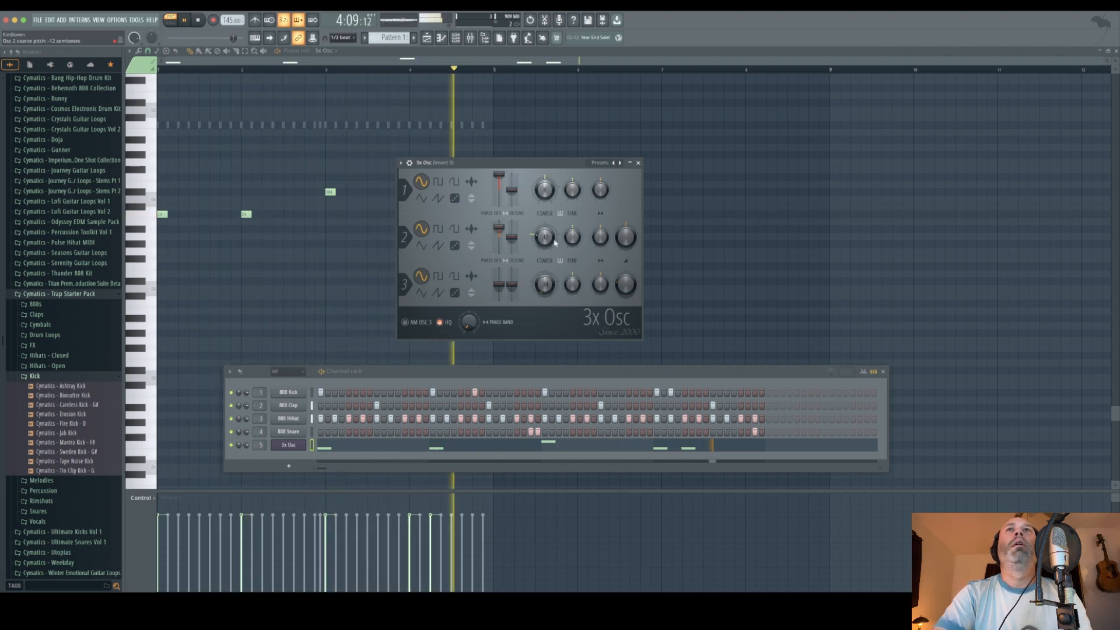
Set oscillator 2 to its third waveform shape and oscillator 3 to its second, and close the 3x Osc window
click(453, 229)
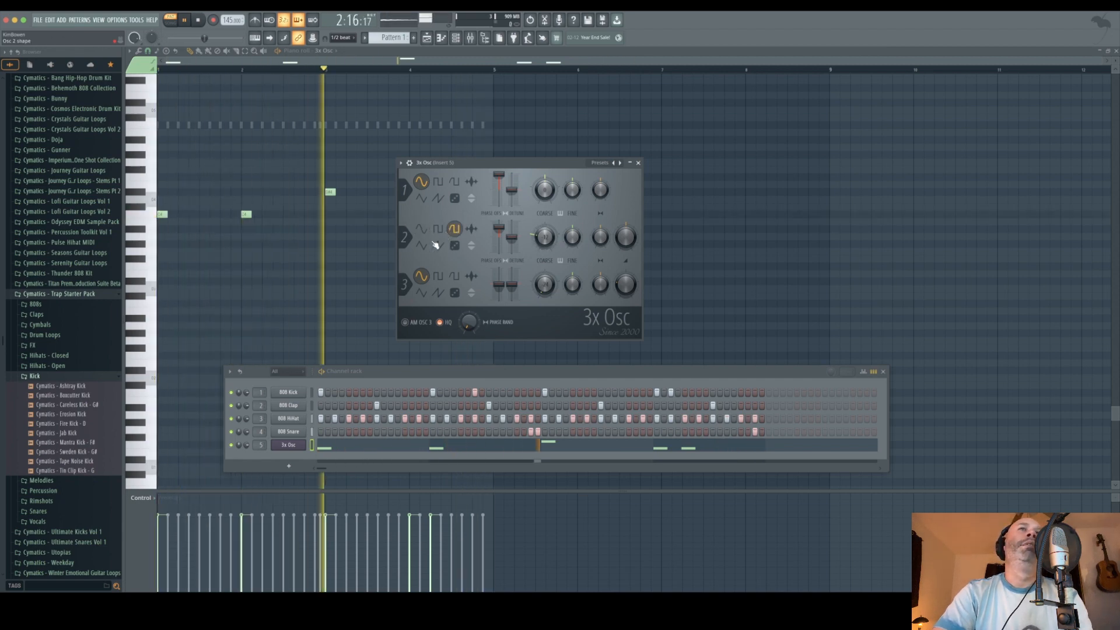
click(454, 276)
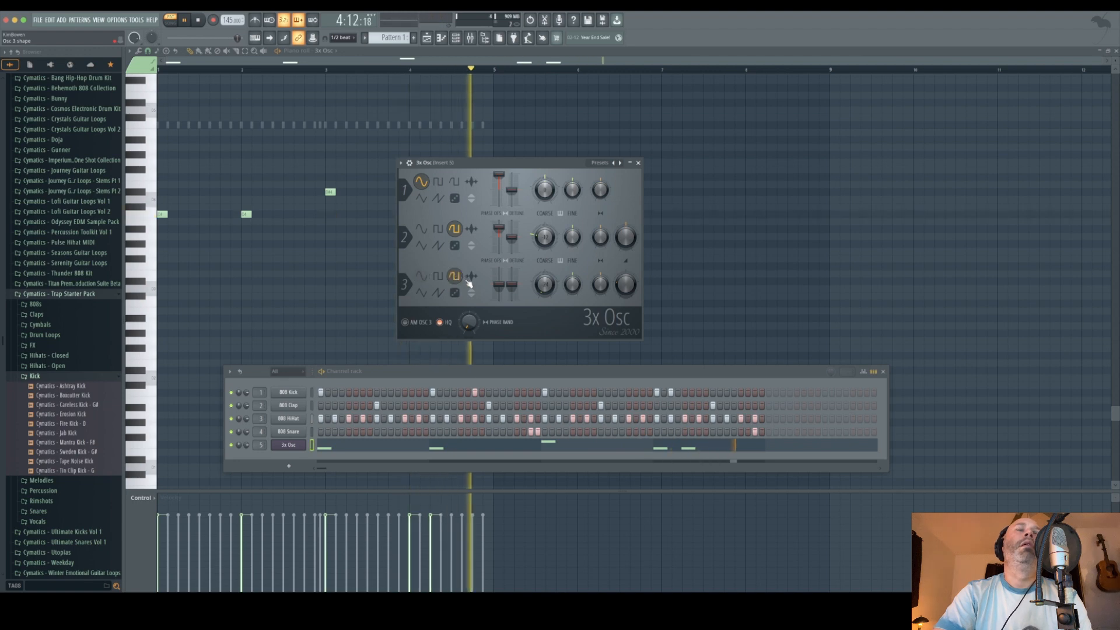
click(437, 276)
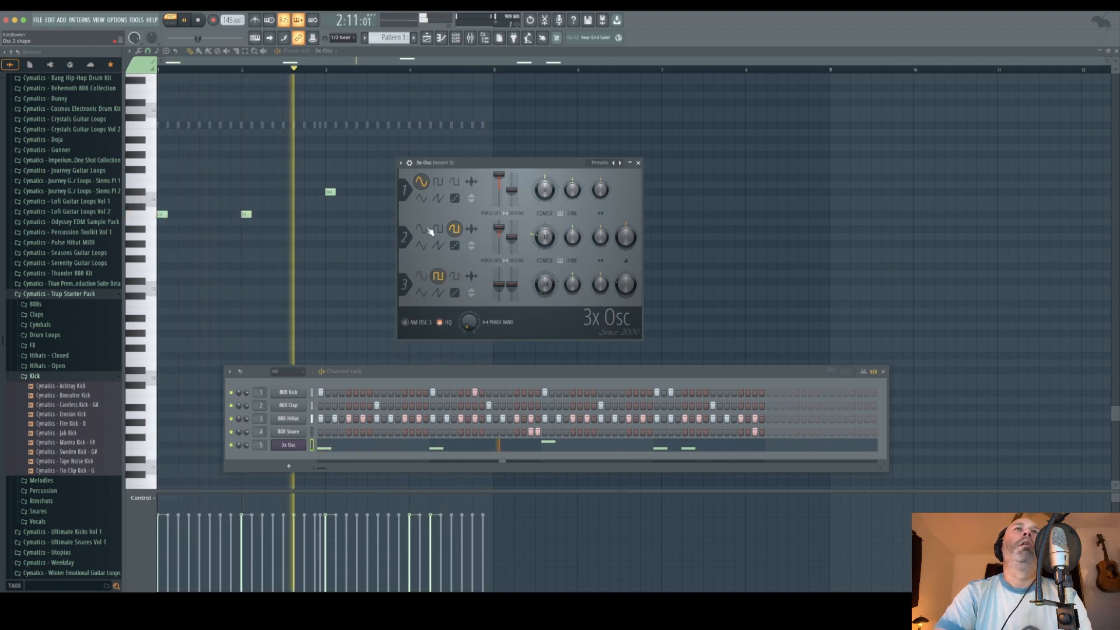
click(292, 446)
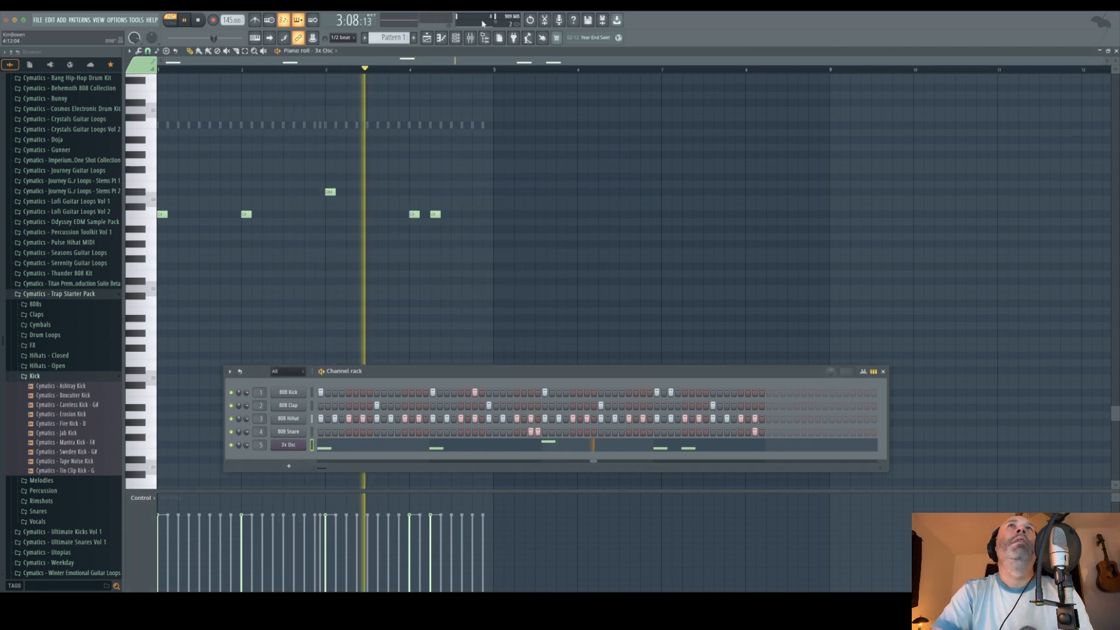
Lower the Insert 5 fader in the mixer to about -3.4 dB and stop playback
key(F9)
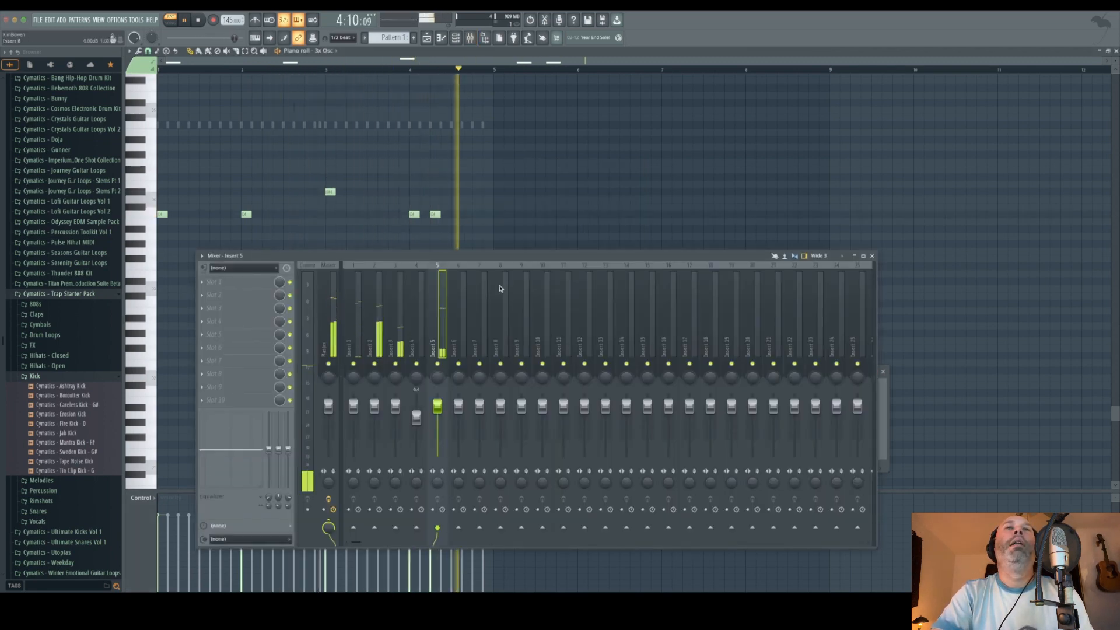
drag(433, 389, 433, 401)
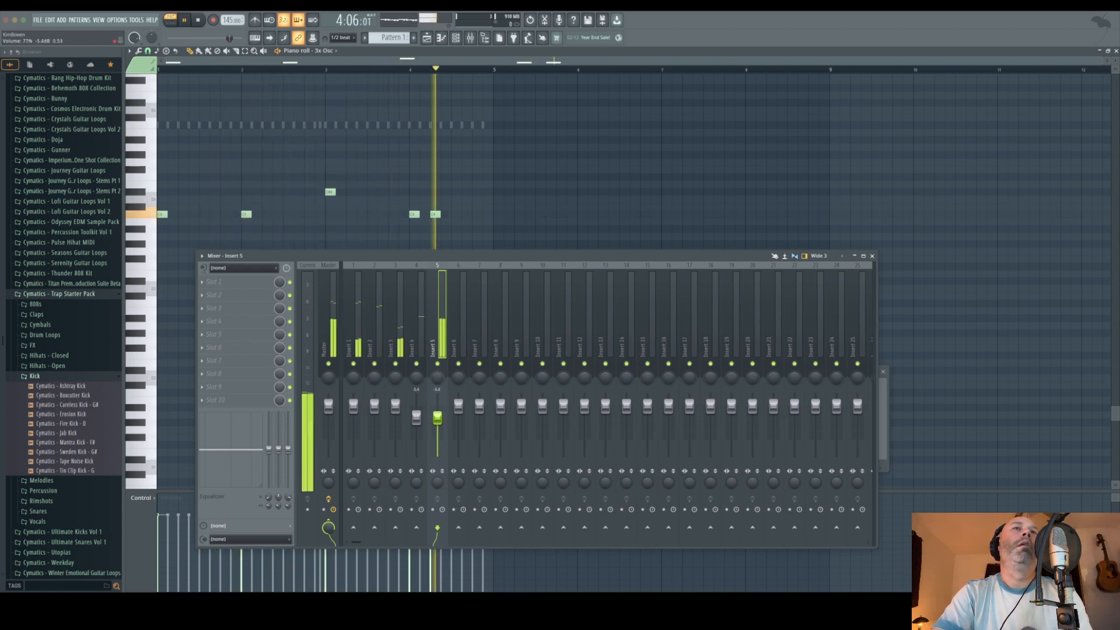
key(space)
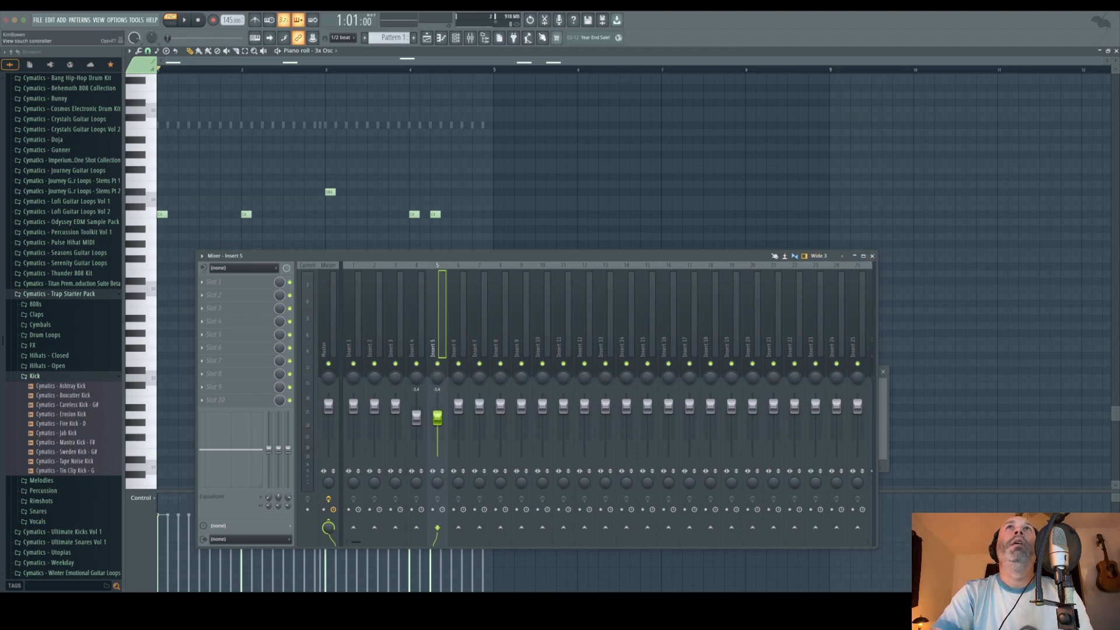
Toggle the mixer window several times and leave it hidden
click(470, 39)
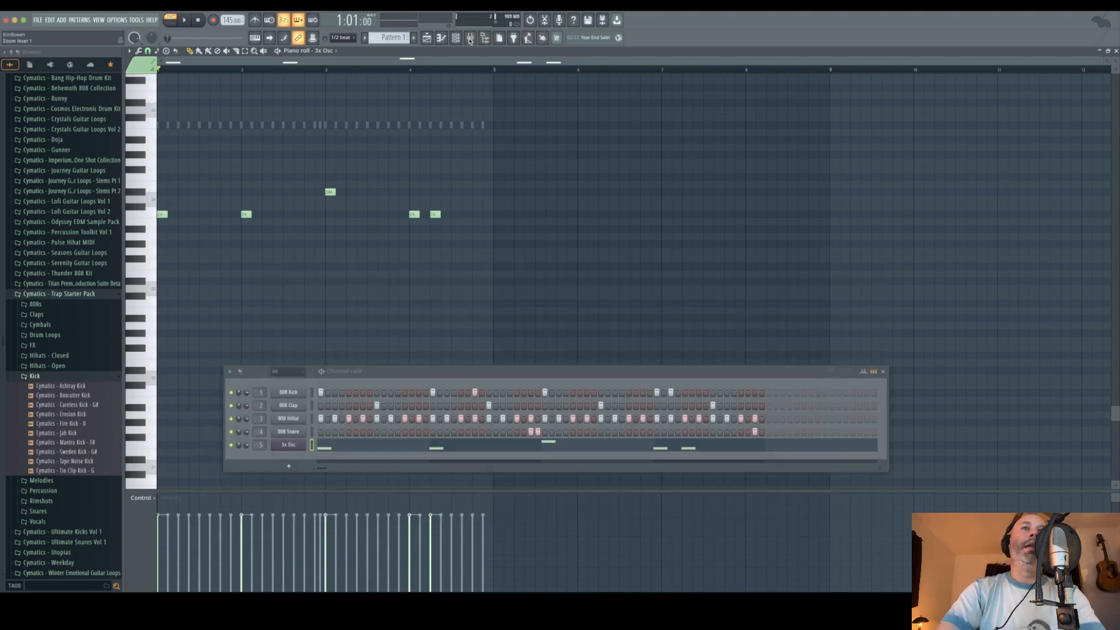
click(471, 39)
click(471, 39)
click(471, 39)
click(471, 39)
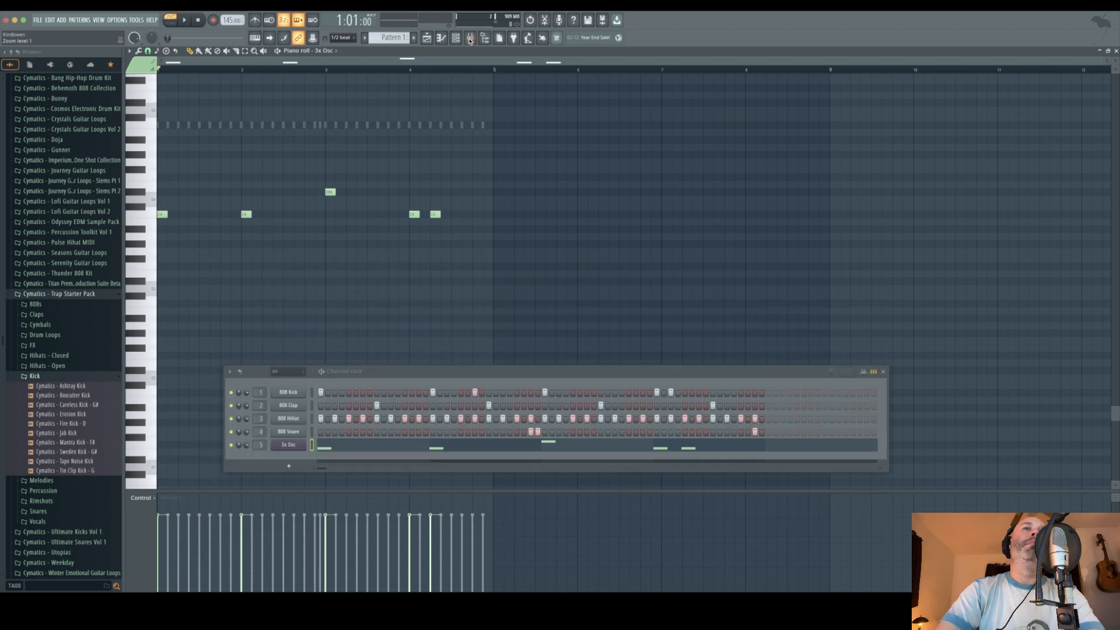
Hide and show the Channel rack several times, leaving it open
click(475, 373)
key(F6)
key(F6)
key(F6)
key(F6)
key(F6)
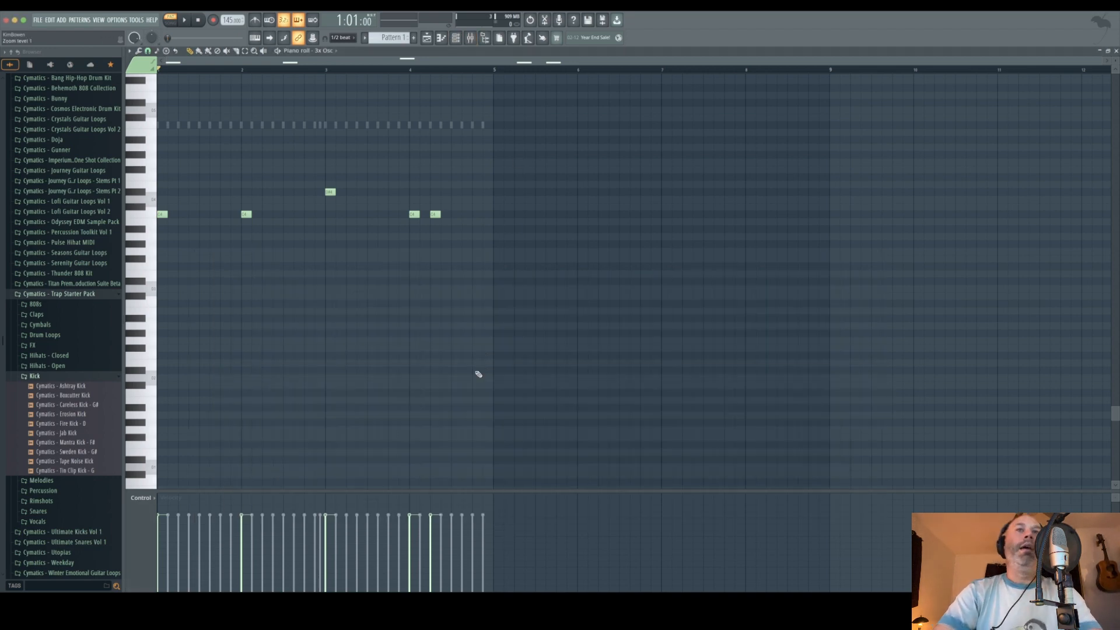
key(F6)
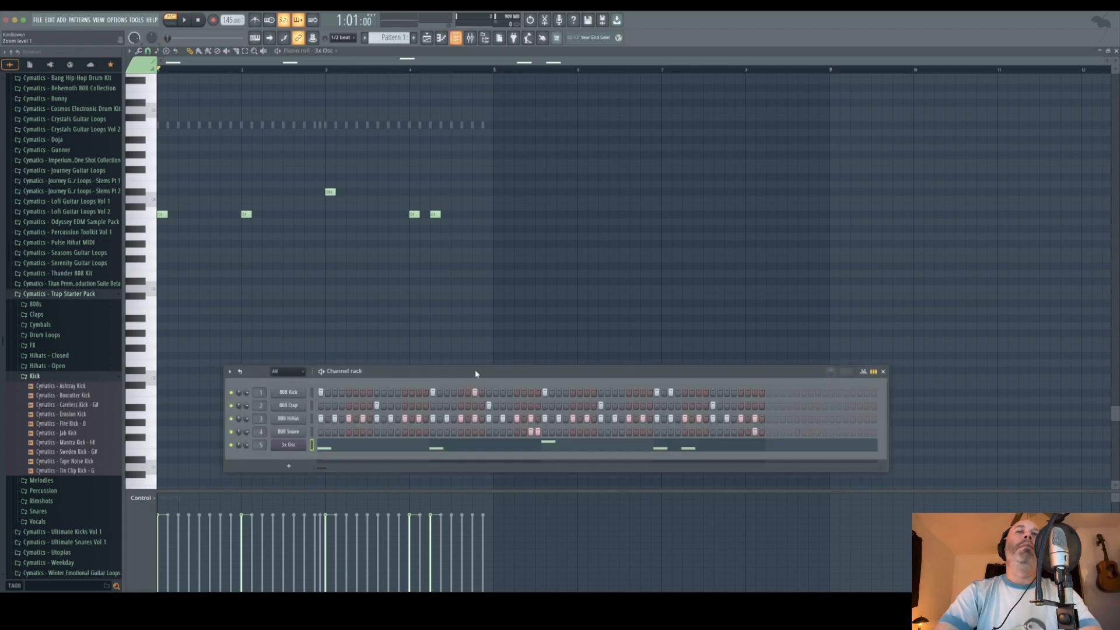
Add an Autogun channel, move its plugin window above the Channel rack and route it to mixer track 6
click(289, 466)
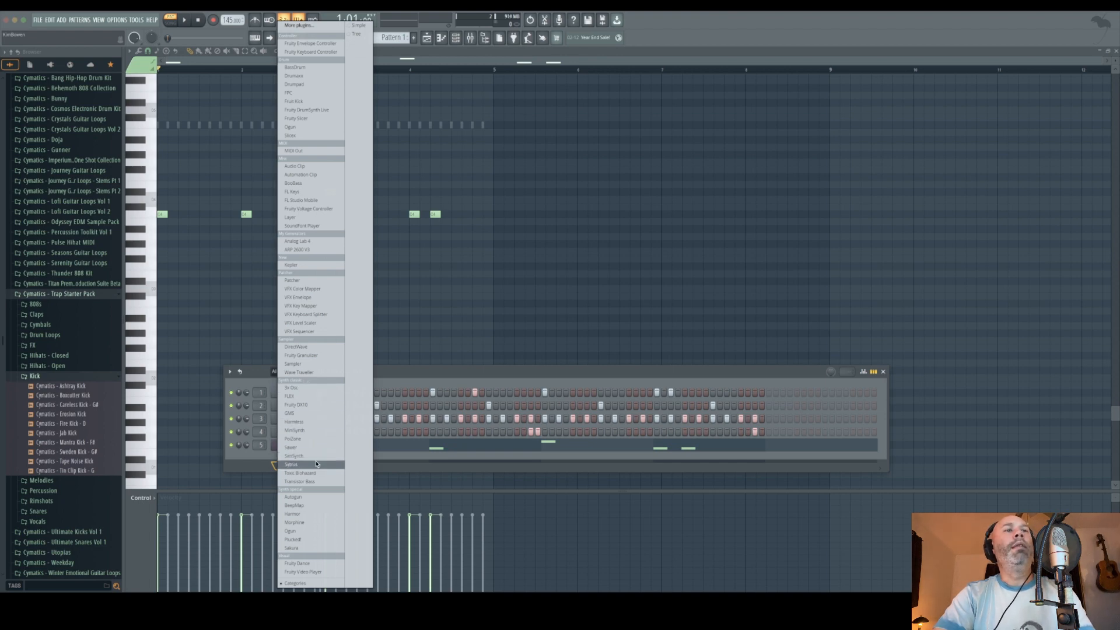
click(312, 497)
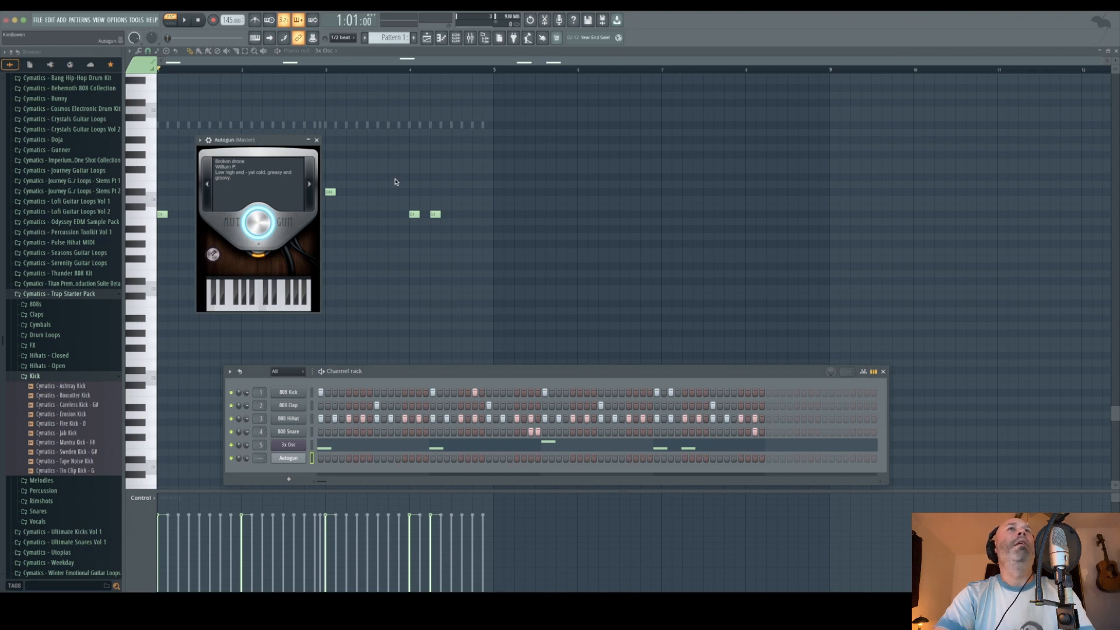
drag(259, 140, 565, 185)
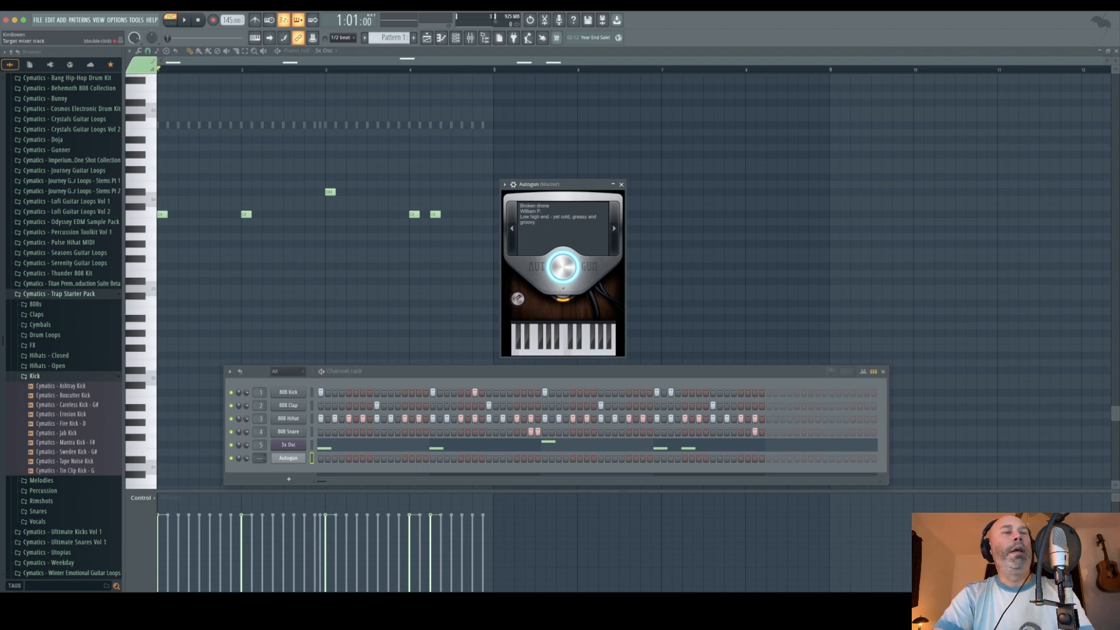
drag(260, 459, 260, 449)
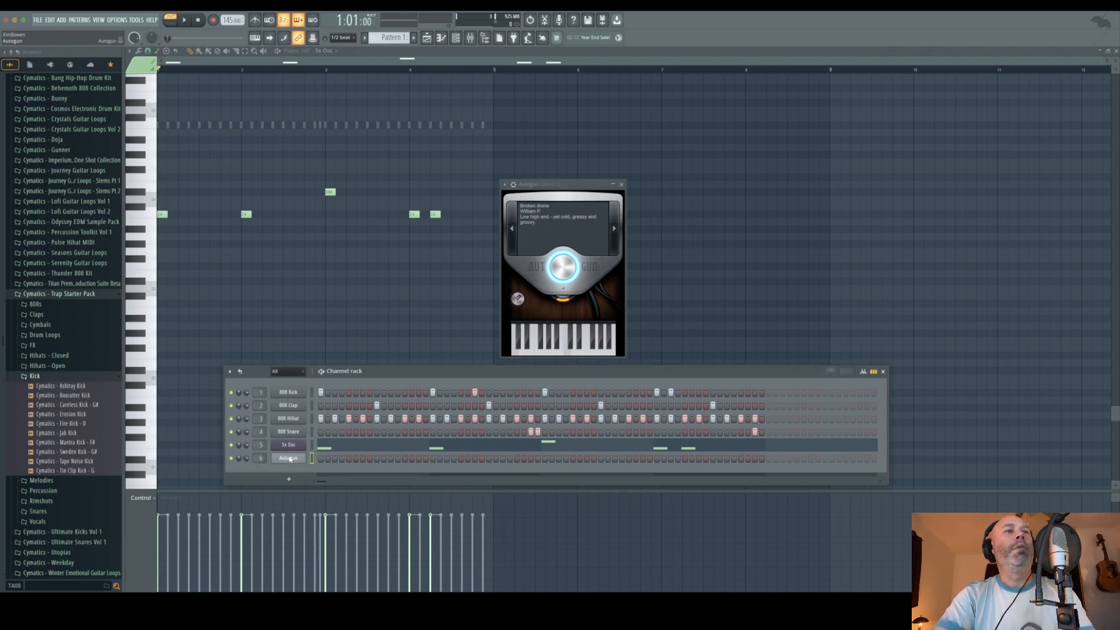
Open the Autogun channel in the piano roll and keep it selected as the target channel
right_click(290, 459)
click(320, 460)
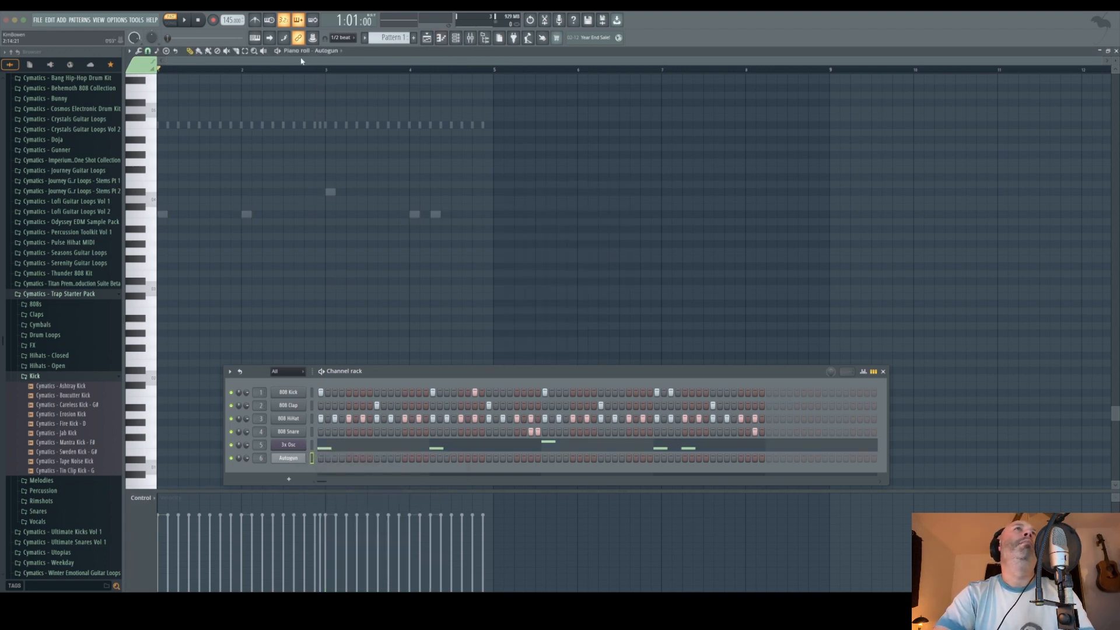
click(335, 51)
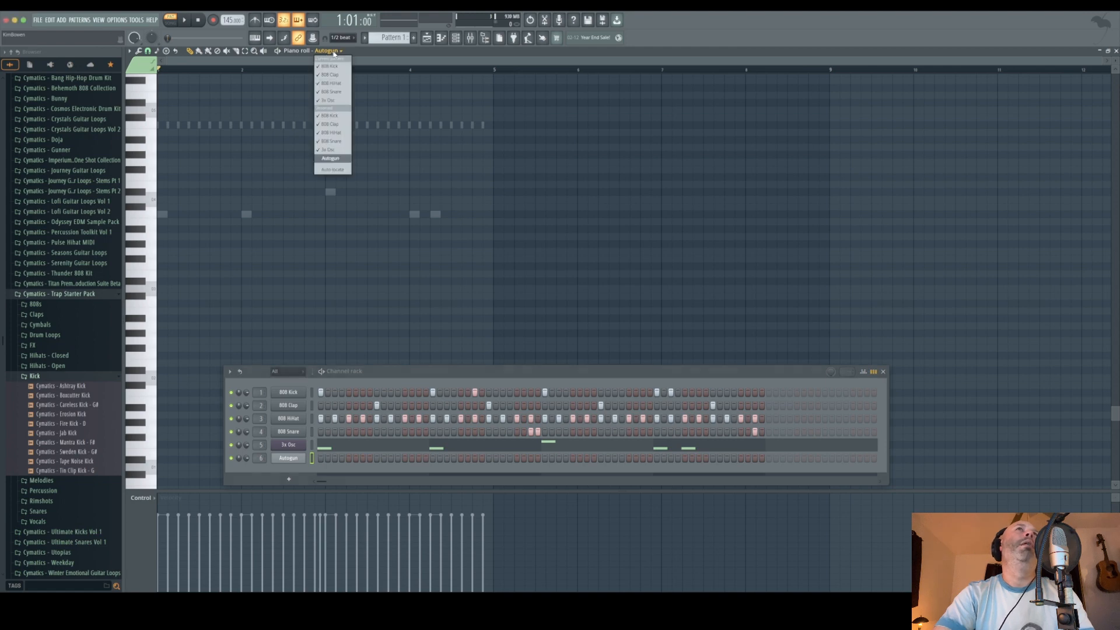
click(331, 159)
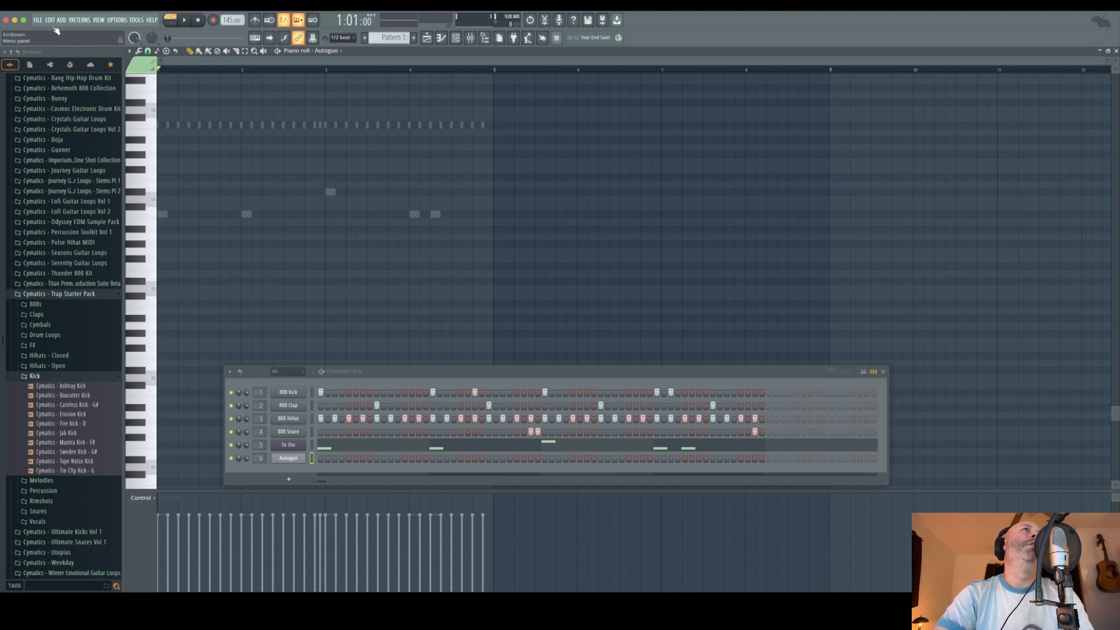
Find the piano roll's Ghost channels option and switch it off and back on
click(99, 20)
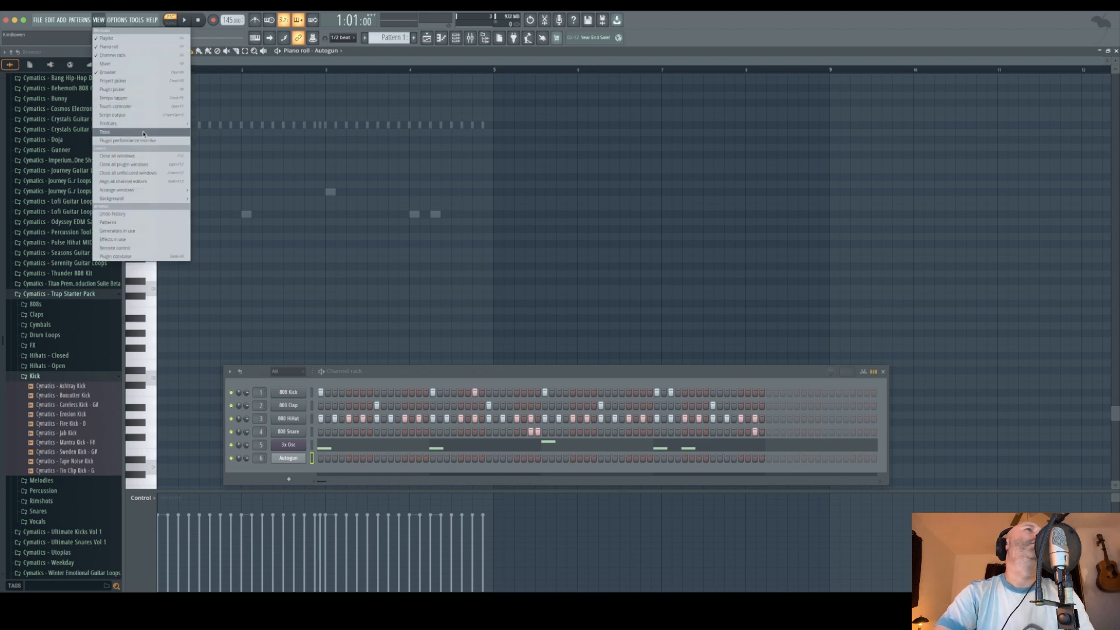
click(119, 19)
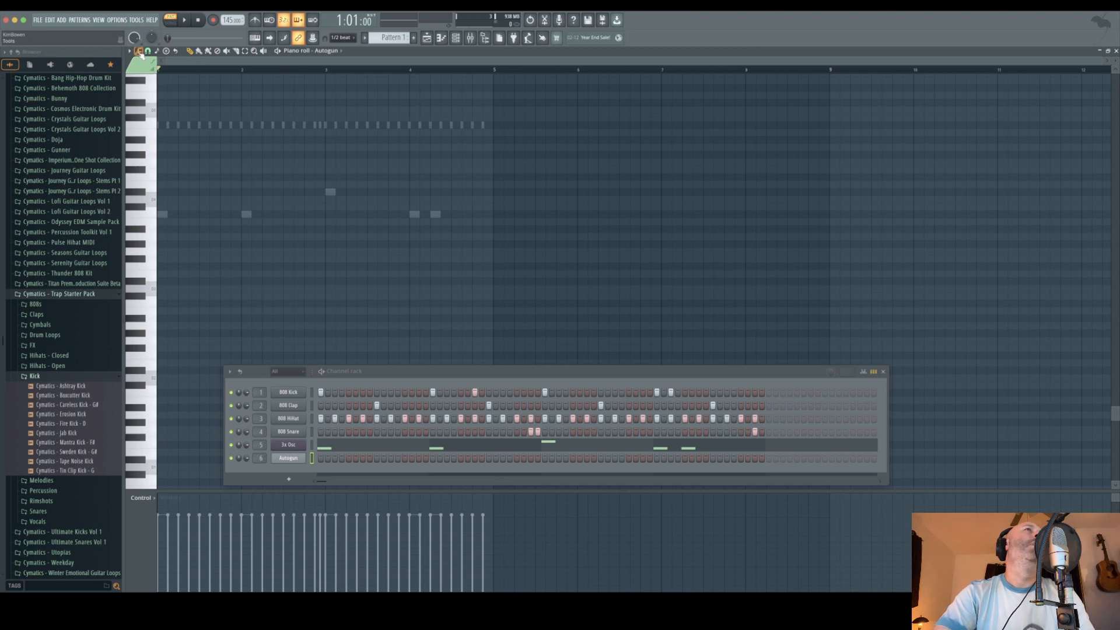
click(139, 52)
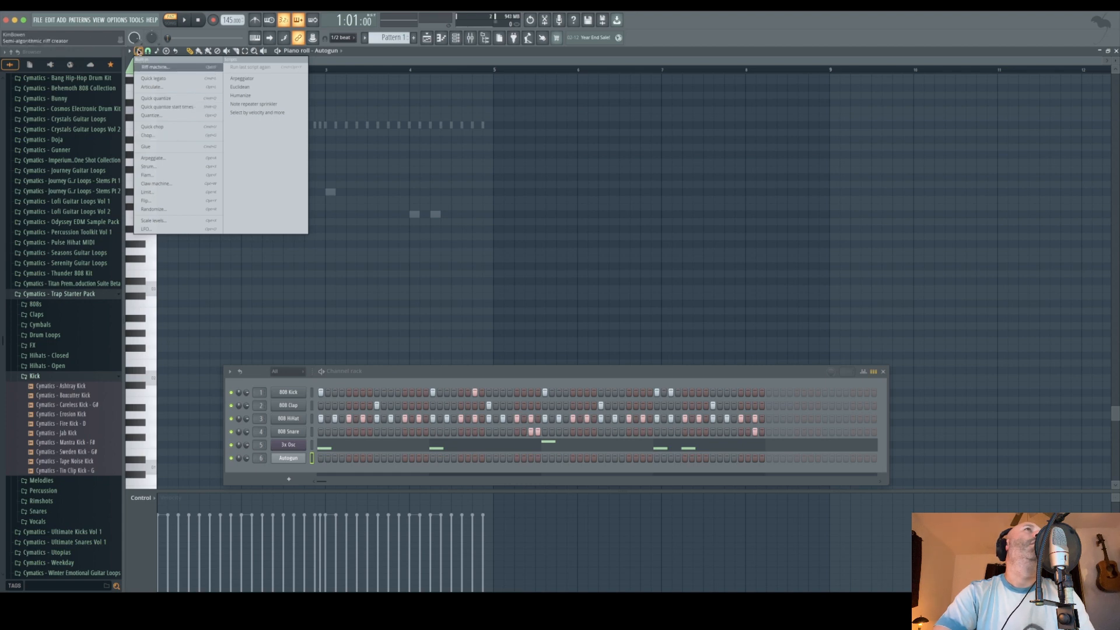
click(139, 52)
click(129, 52)
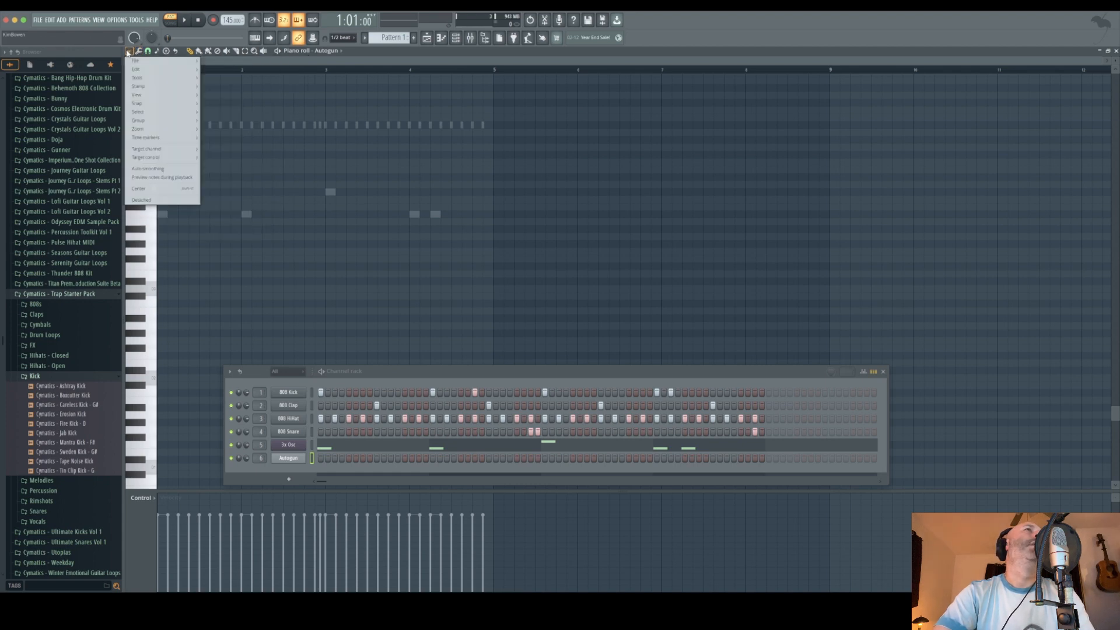
mouse_move(166, 94)
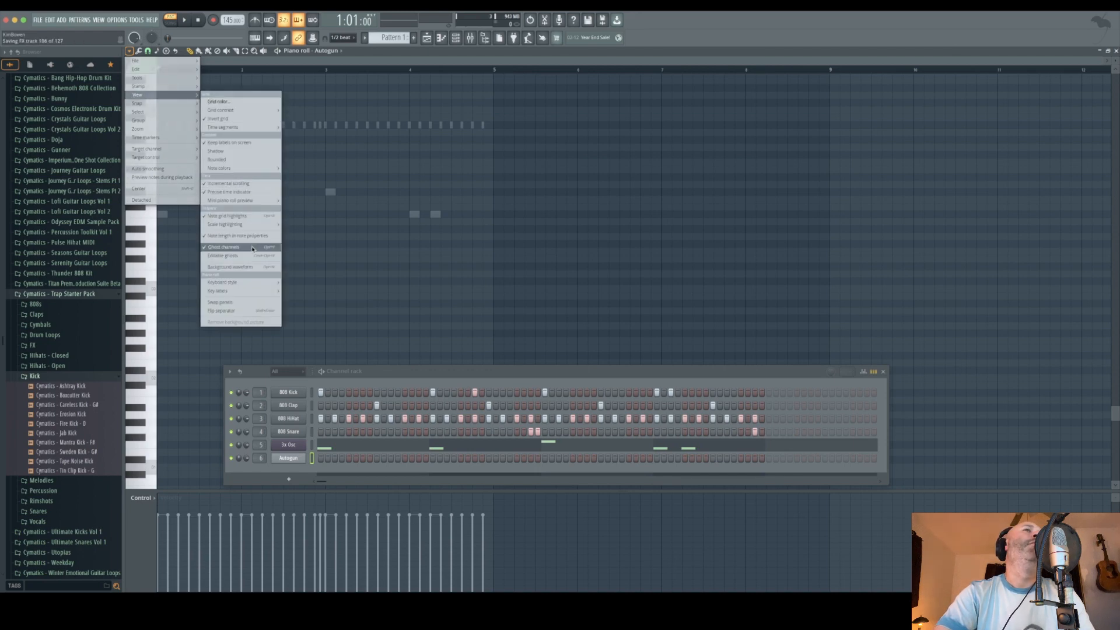
click(253, 248)
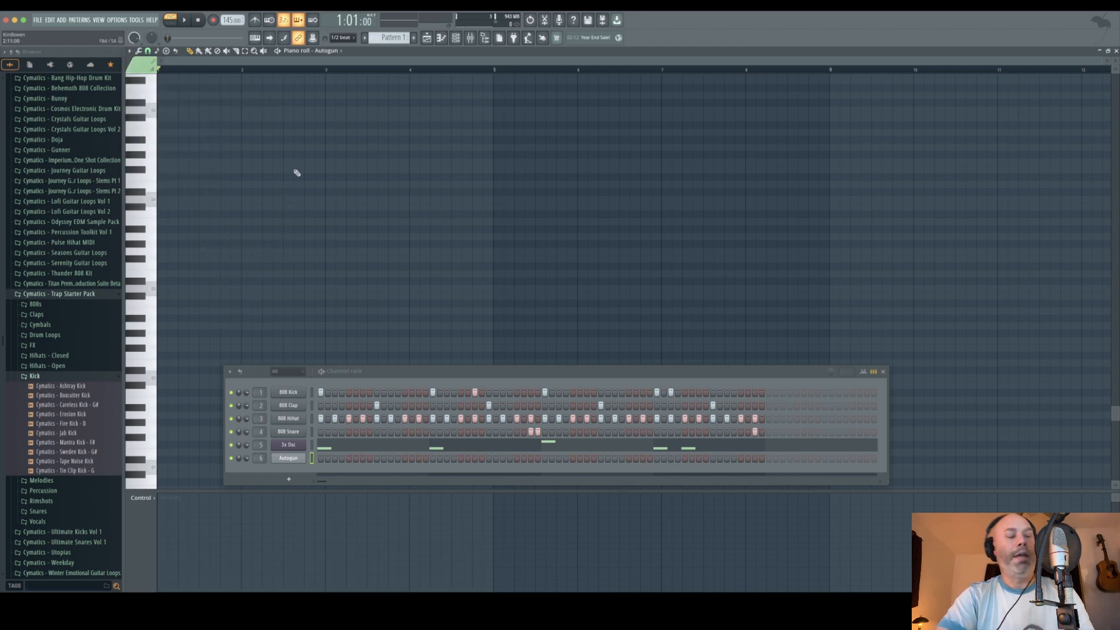
key(alt+v)
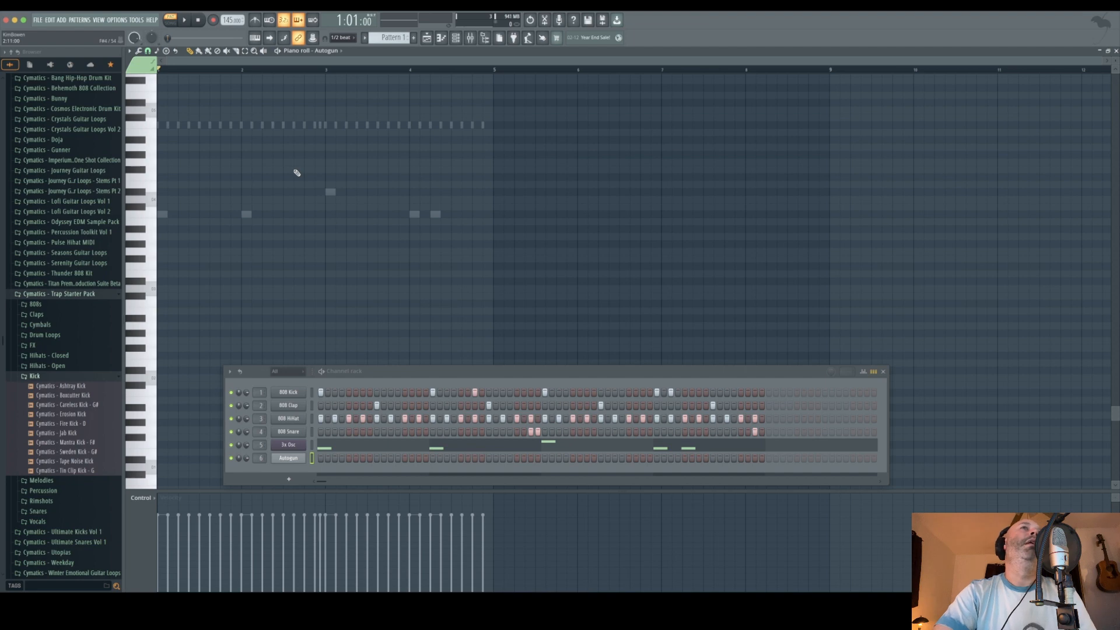
key(alt+v)
key(alt+v)
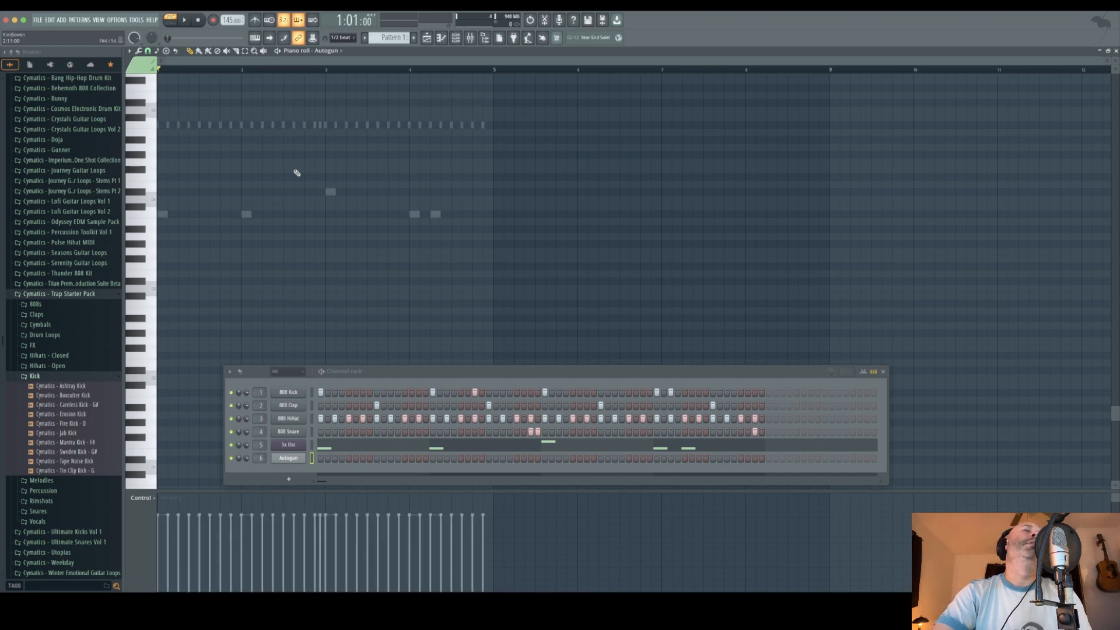
Add an Autogun note at the start of bar 1, raise it one octave to C5 and play the pattern
click(162, 213)
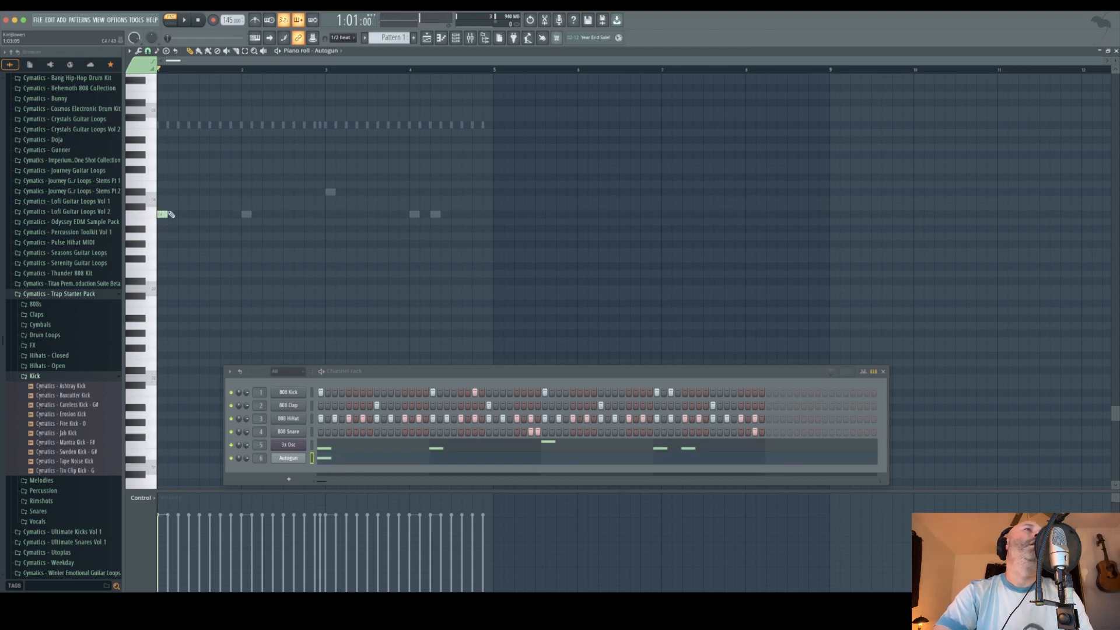
click(162, 214)
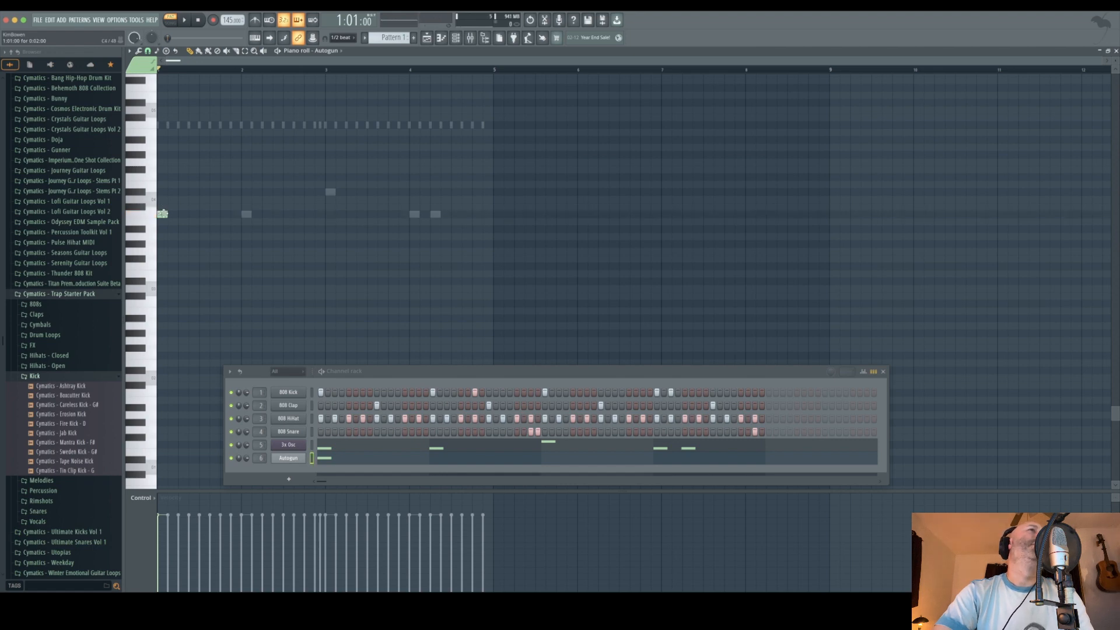
drag(162, 214, 166, 124)
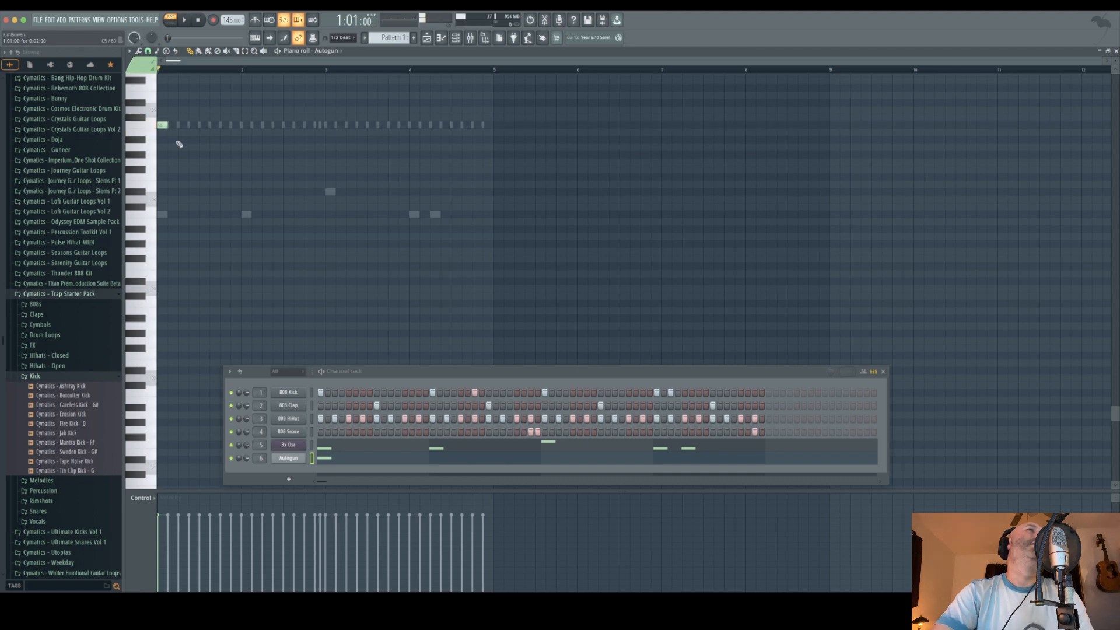
key(space)
key(space)
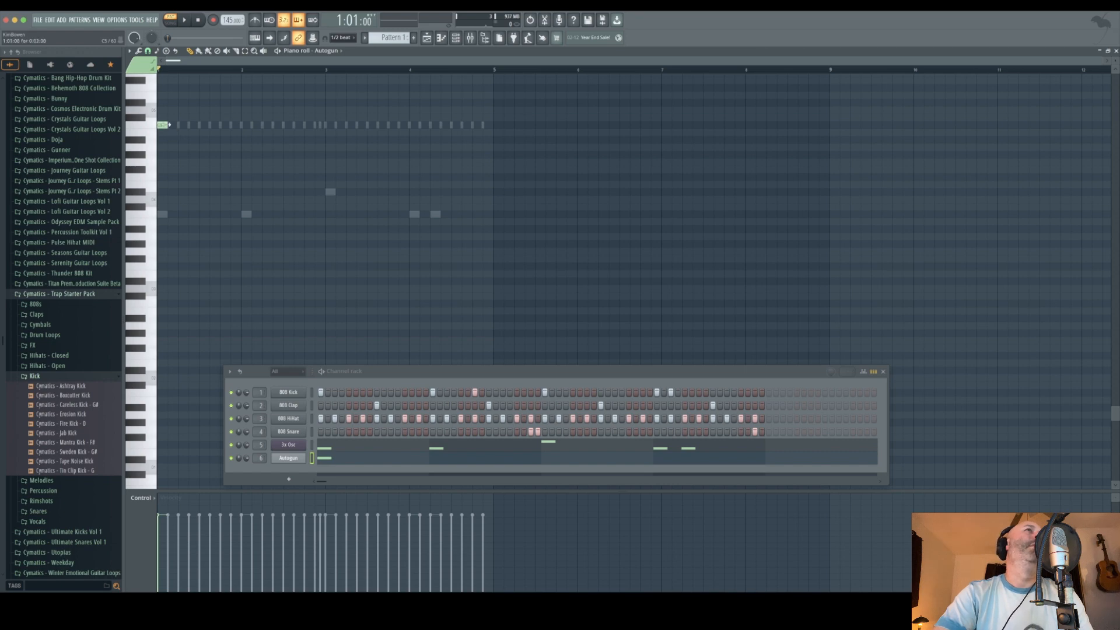
Lengthen the C5 note in bar 1 to half a bar and audition it with the beat
drag(170, 125, 193, 126)
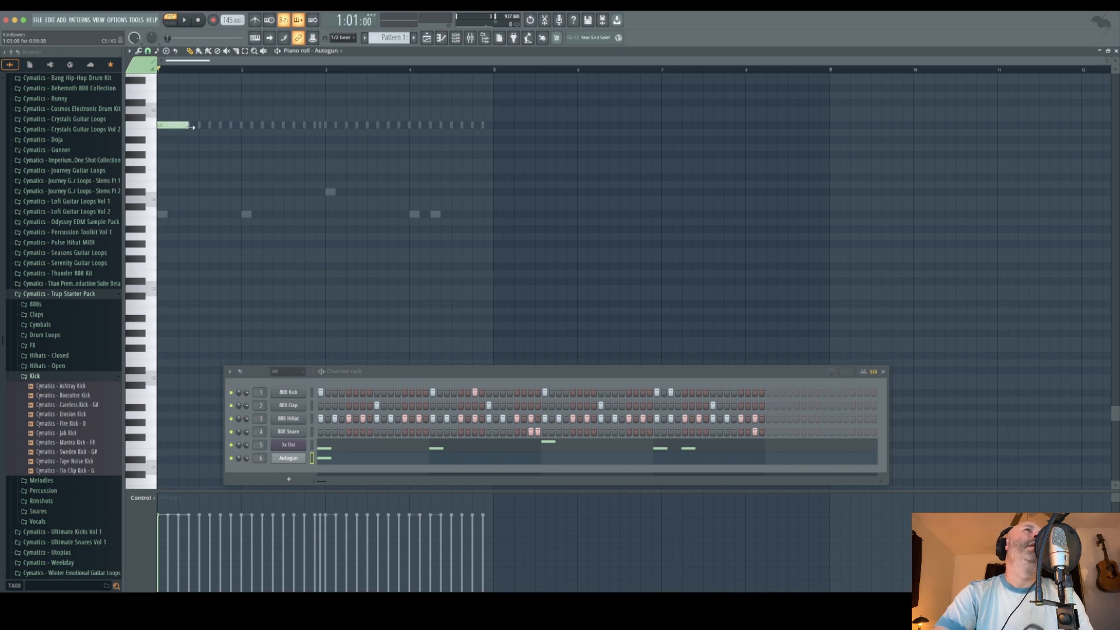
key(space)
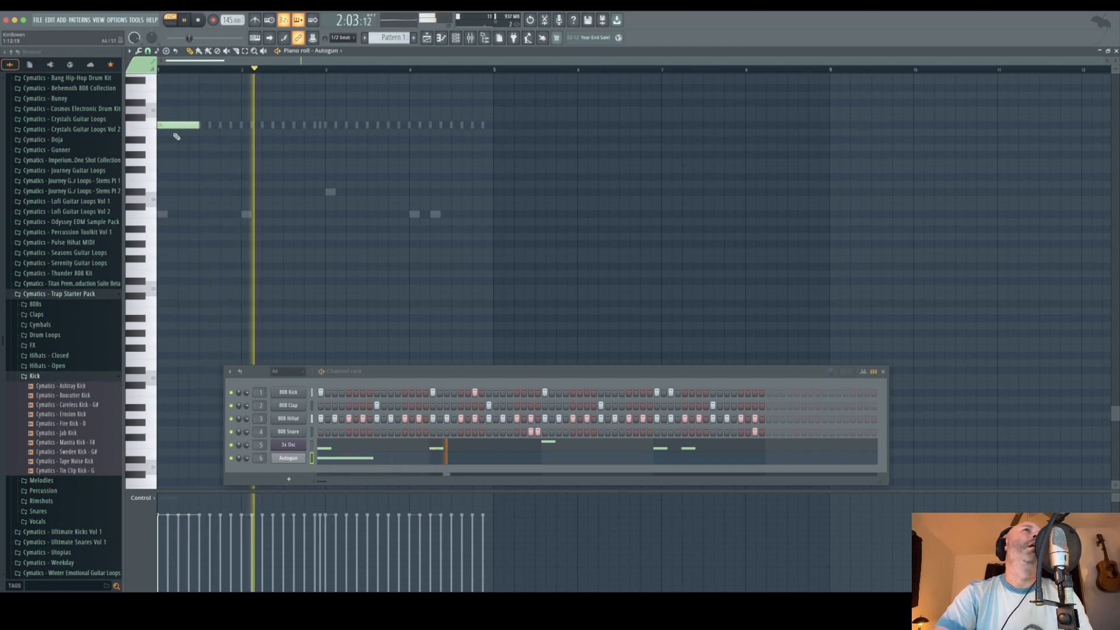
key(space)
key(space)
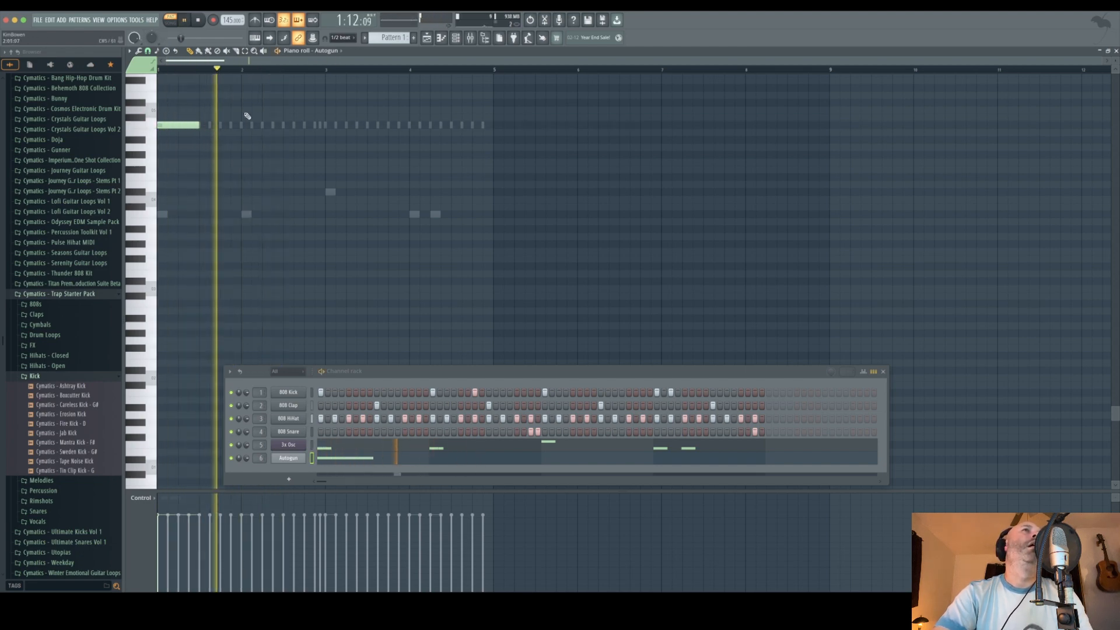
key(space)
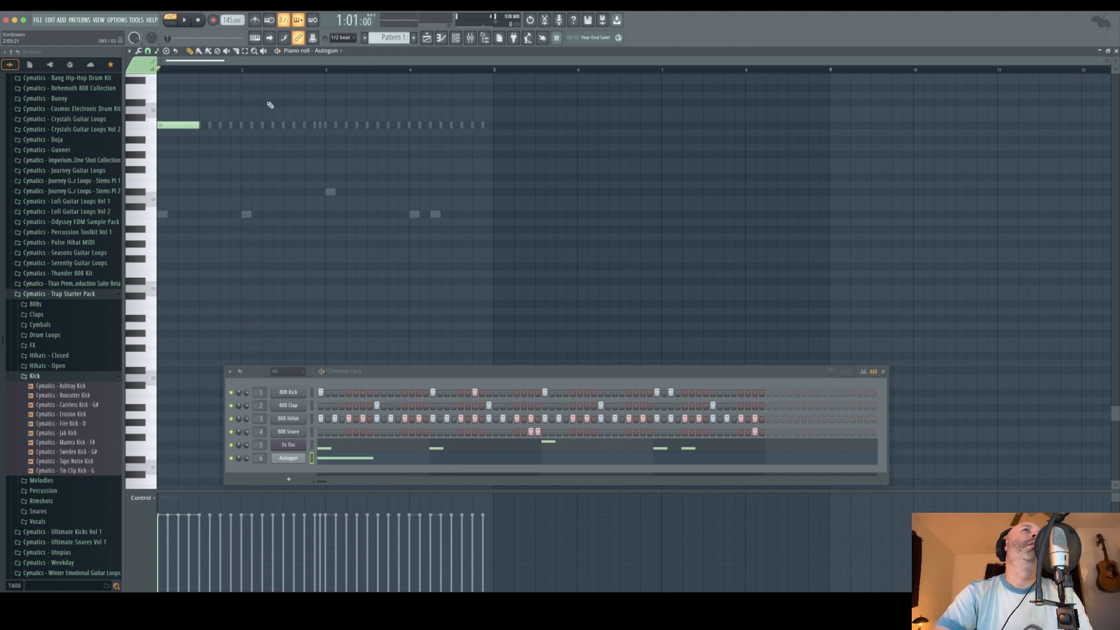
Add a half-bar D#5 note in bar 2, shift it to the bar's second half and play the pattern
click(270, 105)
key(space)
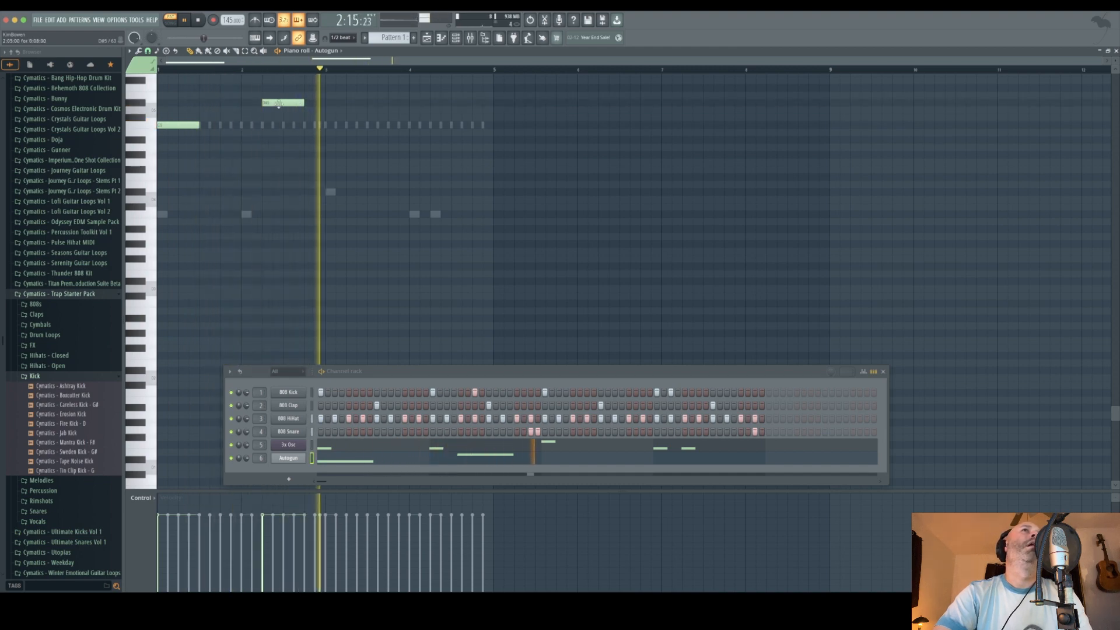
key(space)
click(279, 102)
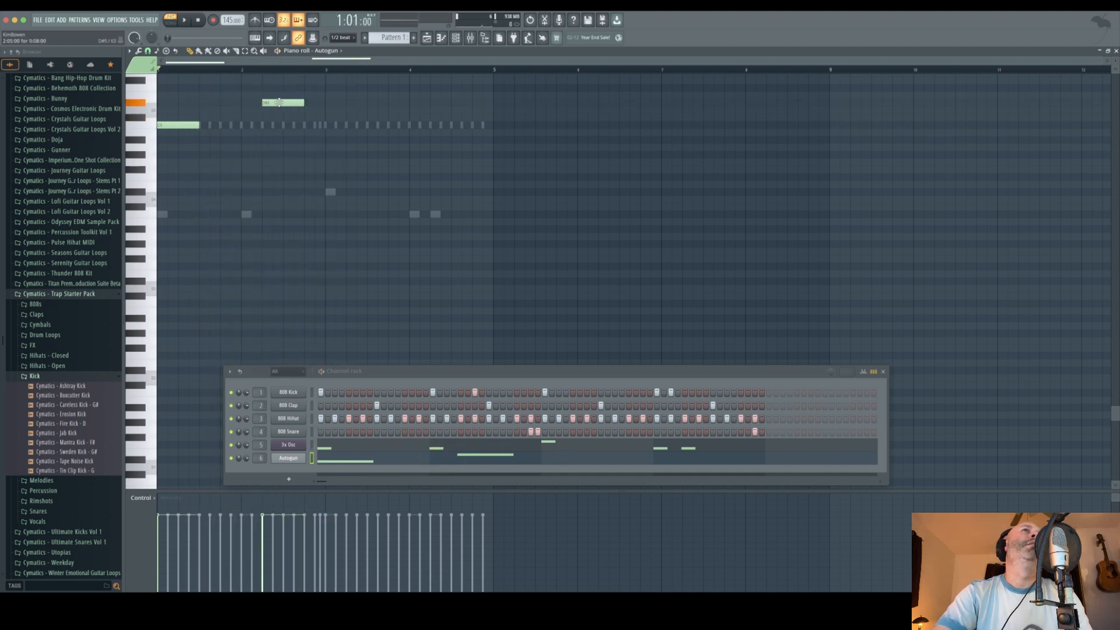
drag(280, 103, 300, 103)
key(space)
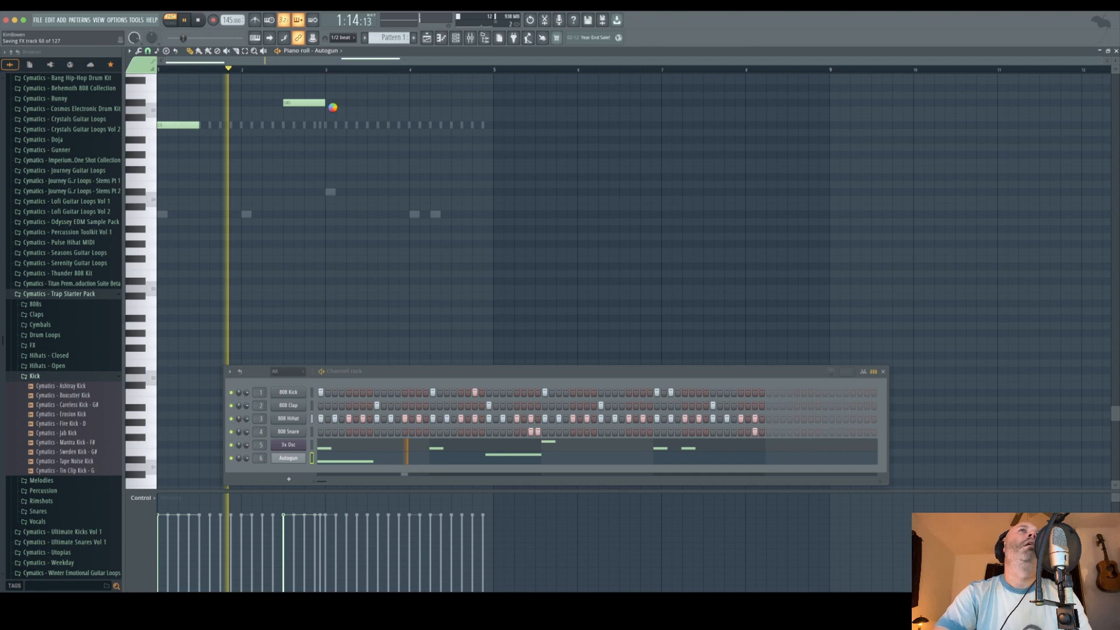
Move the D#5 note to the start of bar 3 and size it to half a bar
drag(325, 103, 370, 109)
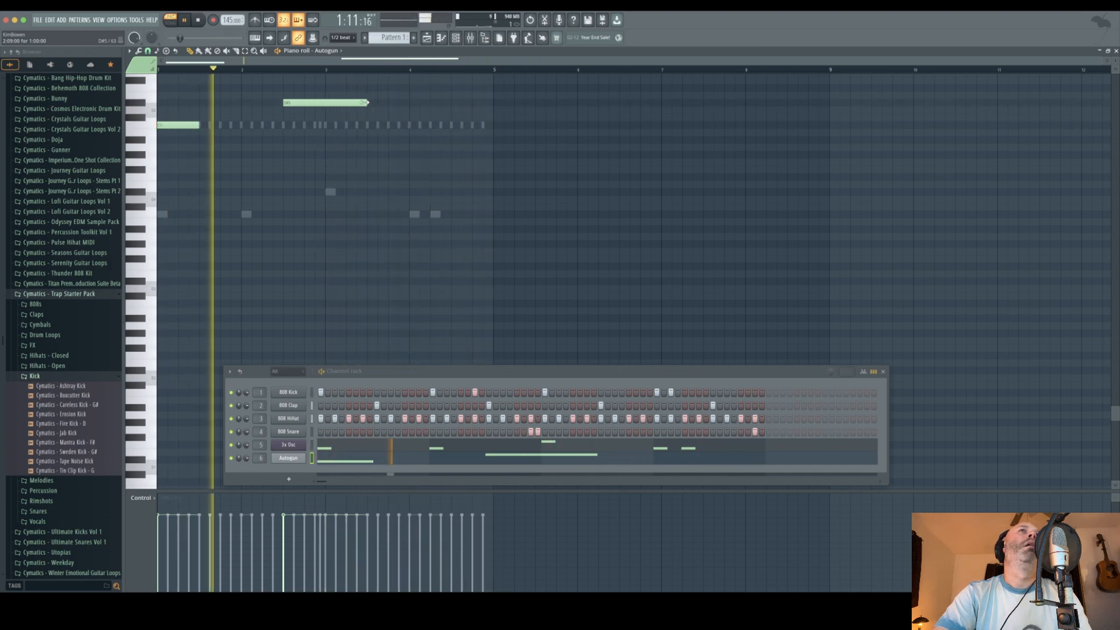
key(space)
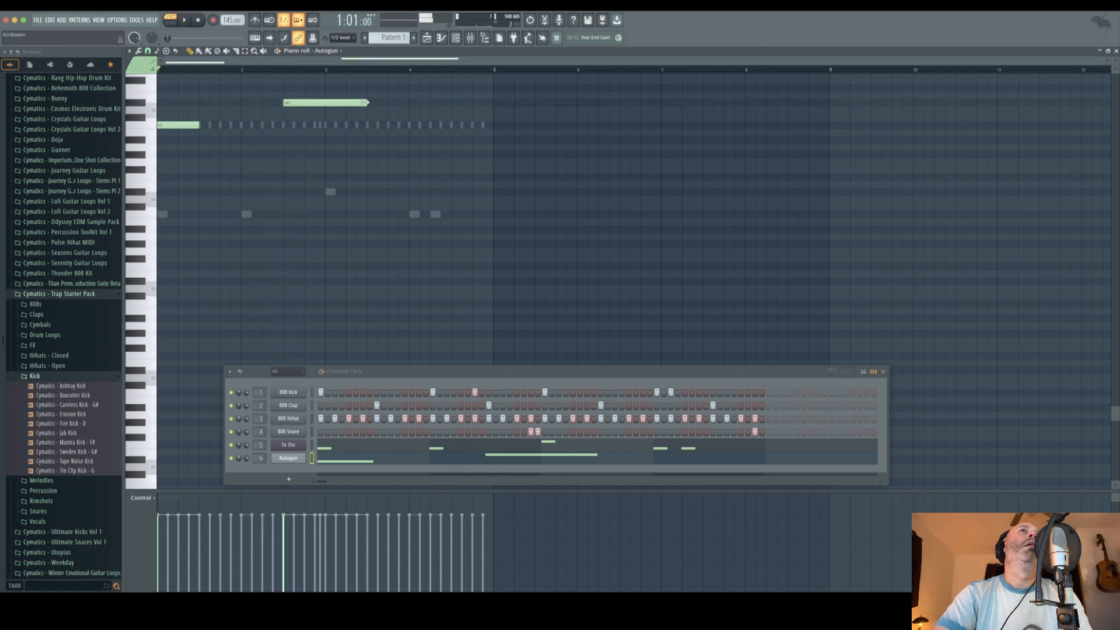
drag(317, 103, 377, 112)
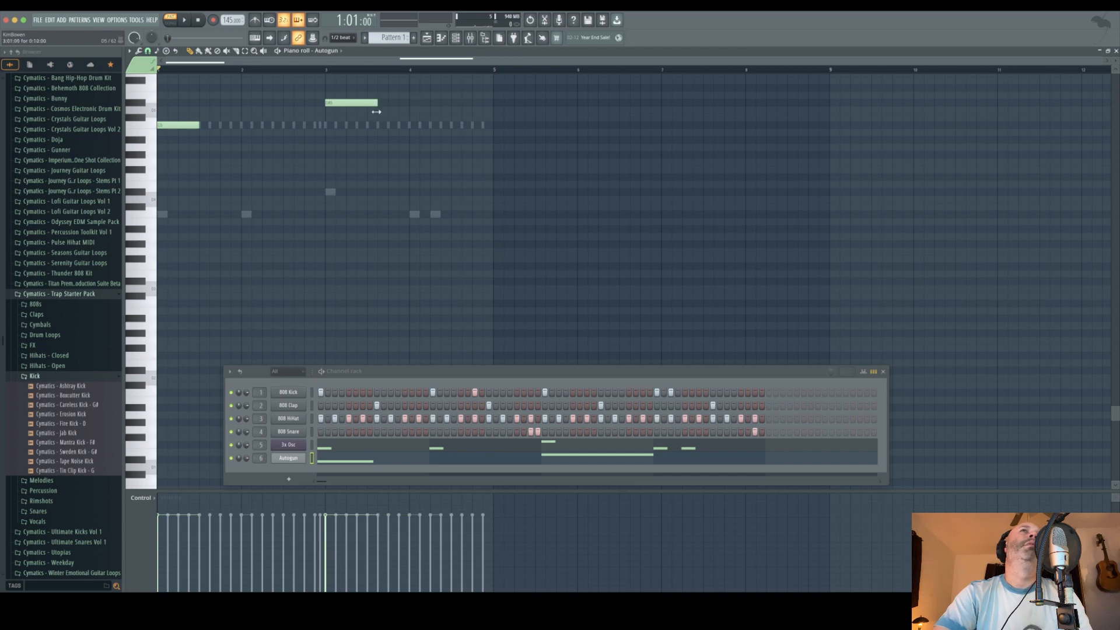
Play the pattern and fill bar 4 with a half-bar F5 note followed by a half-bar D#5 note
key(space)
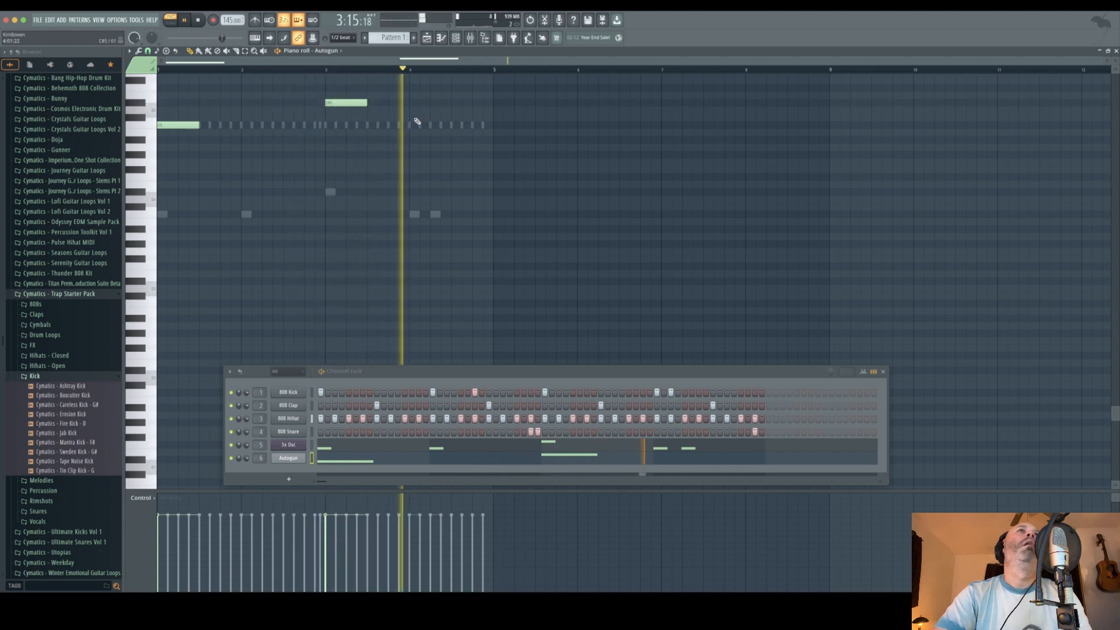
click(418, 88)
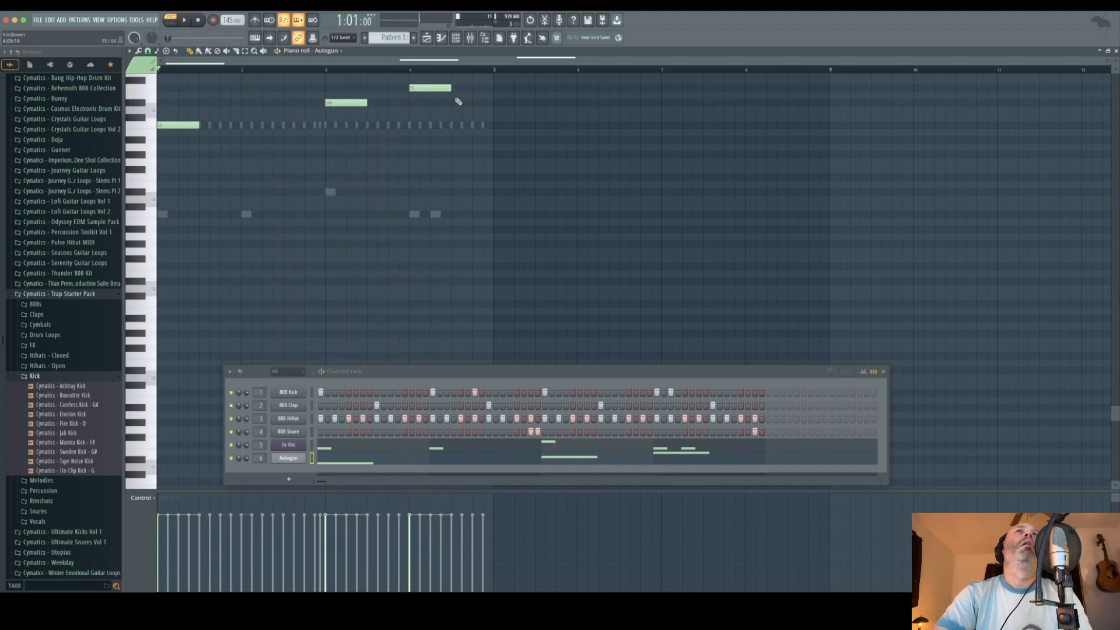
click(455, 102)
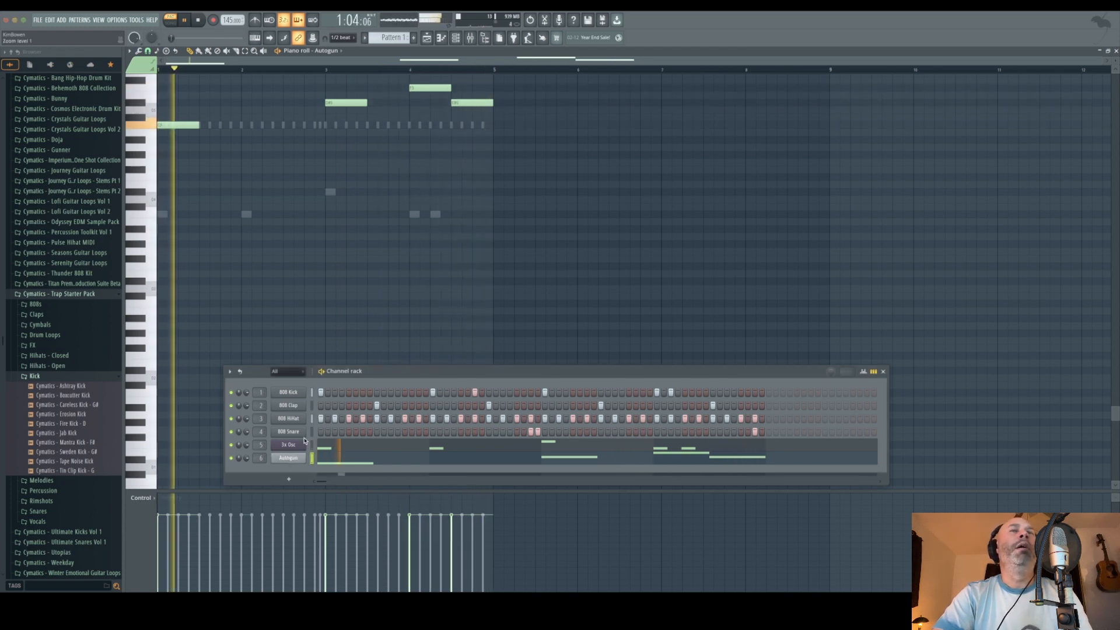
Switch the Autogun plugin to the FadingFlute preset, audition it with the pattern and move its window clear of the notes
click(298, 457)
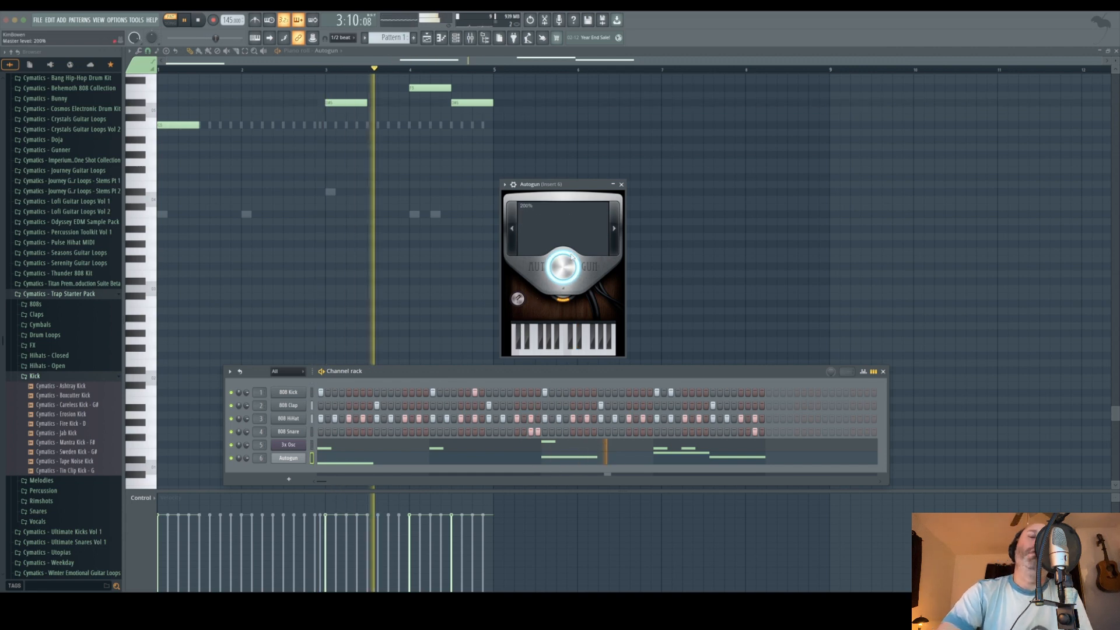
key(space)
click(615, 236)
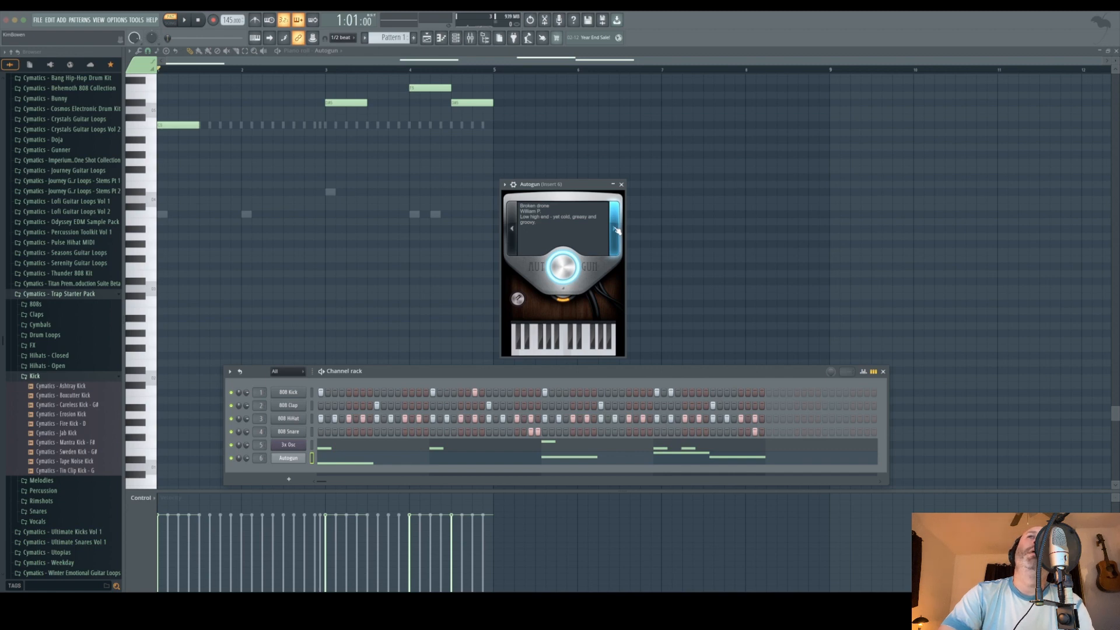
click(617, 230)
key(space)
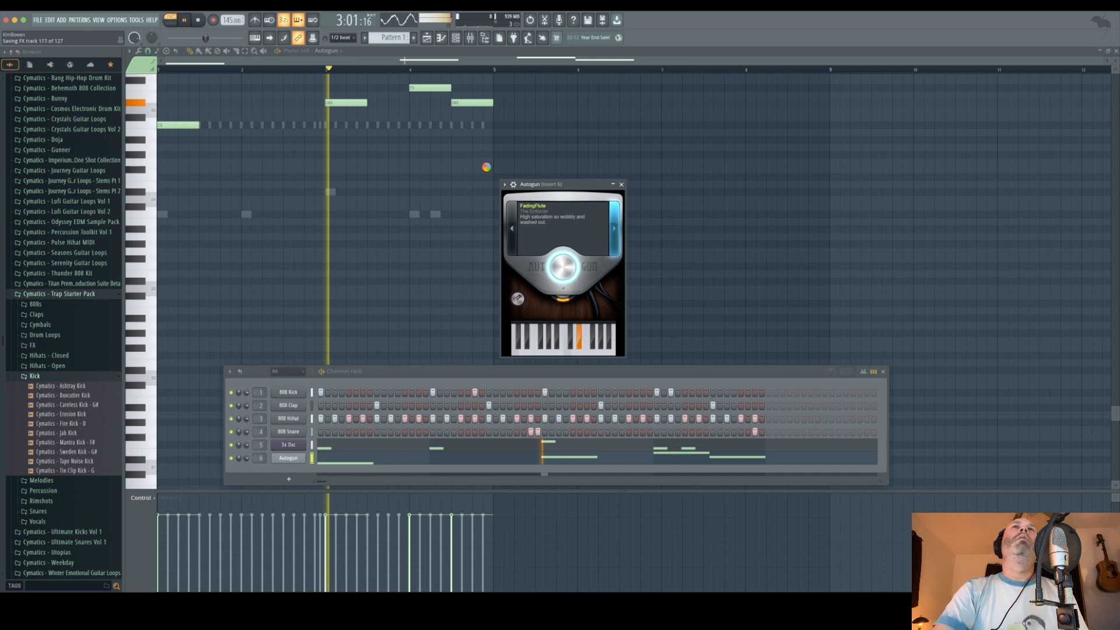
key(space)
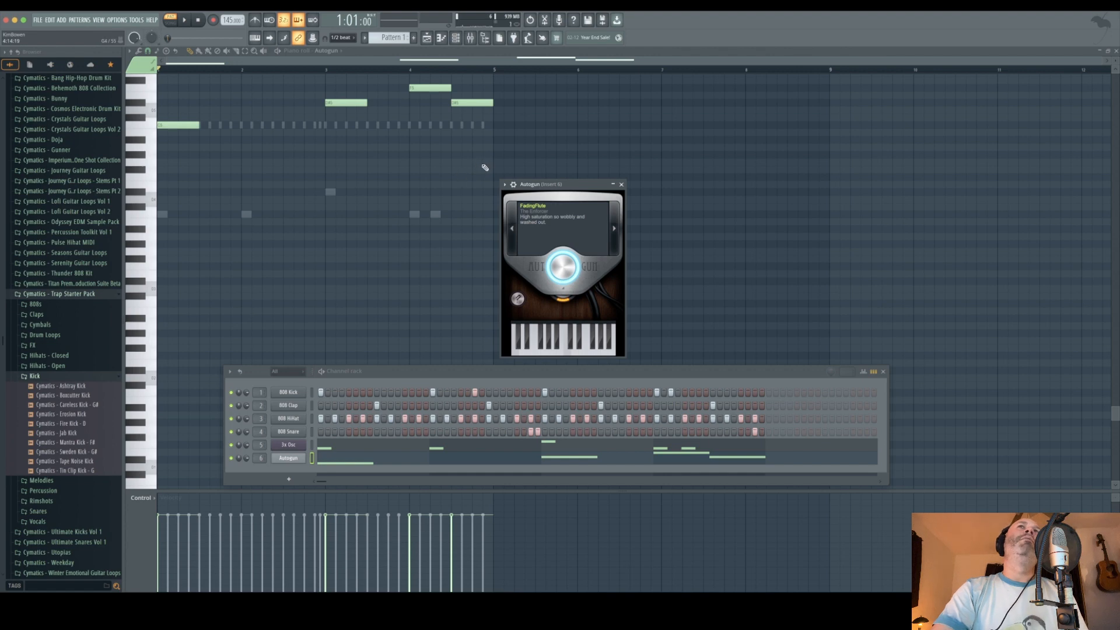
drag(563, 185, 610, 173)
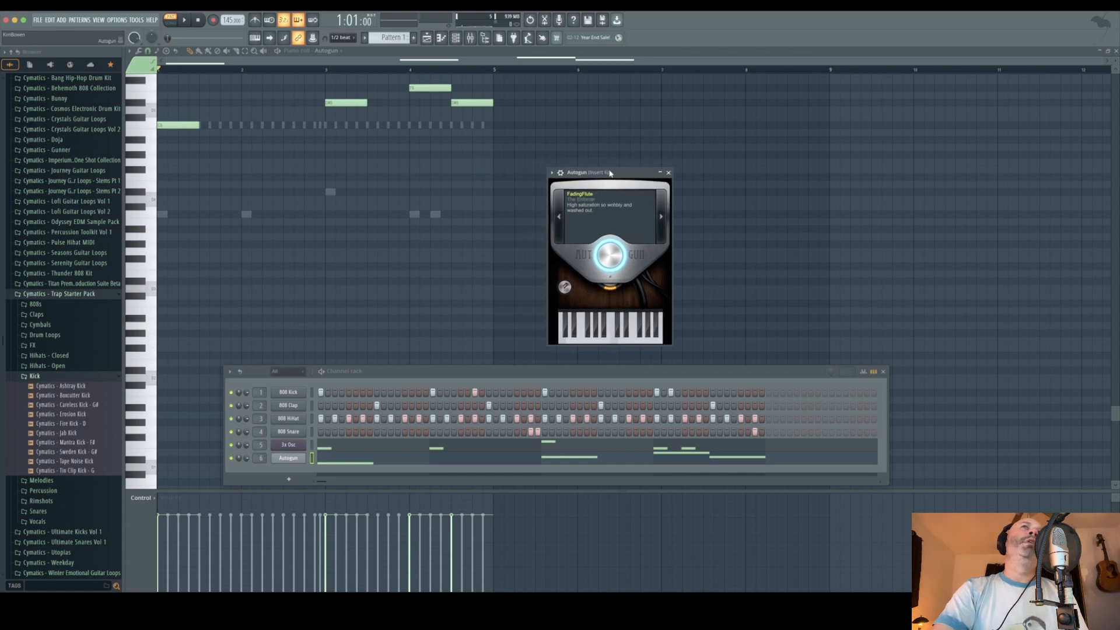
Box-select all the Autogun notes, only the two in bar 4, and all of them again, clearing the selection each time
scroll(496, 221, up, 4)
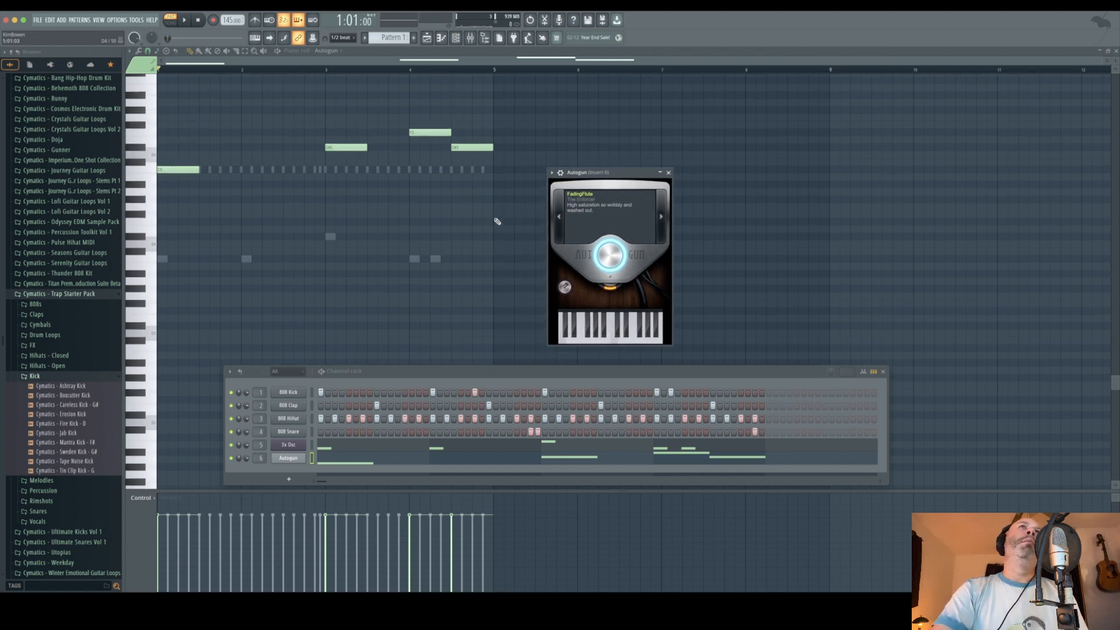
scroll(497, 221, up, 15)
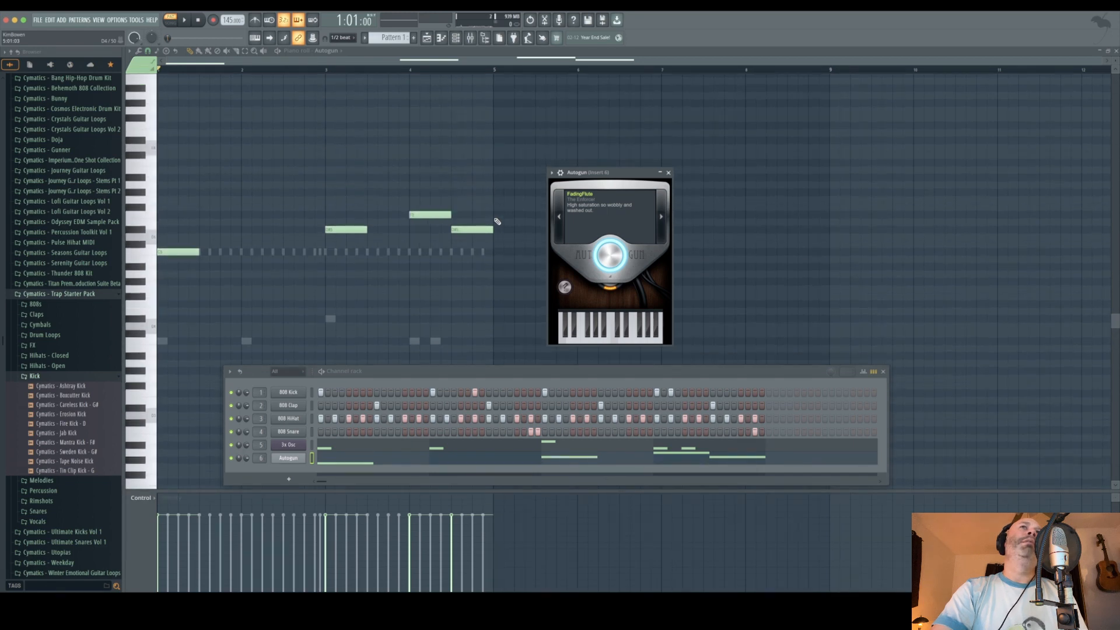
scroll(496, 221, down, 6)
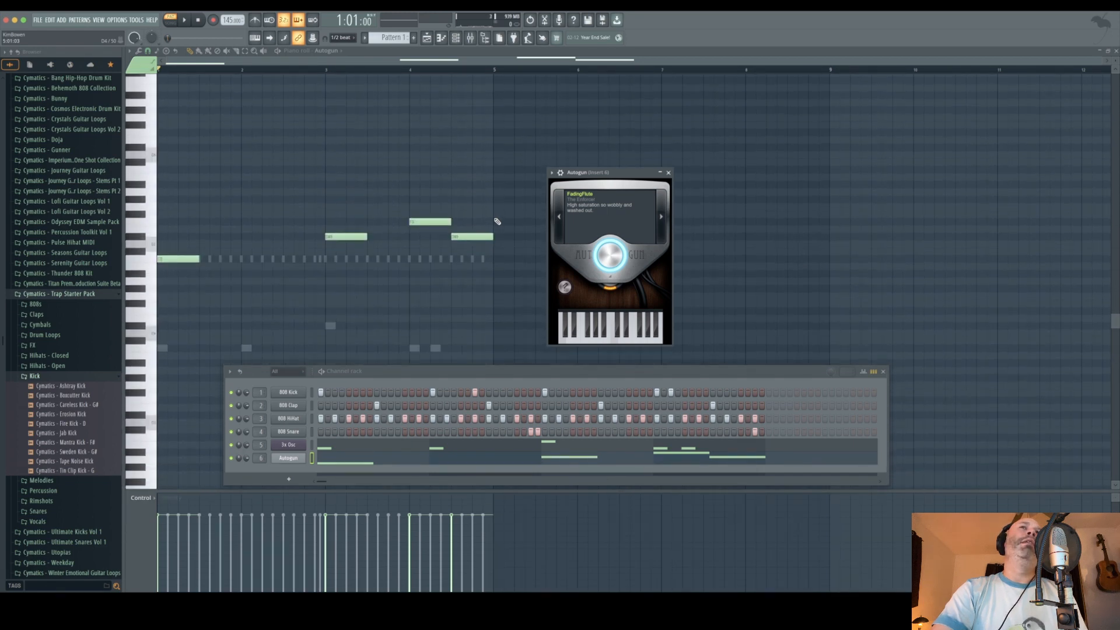
scroll(496, 238, up, 6)
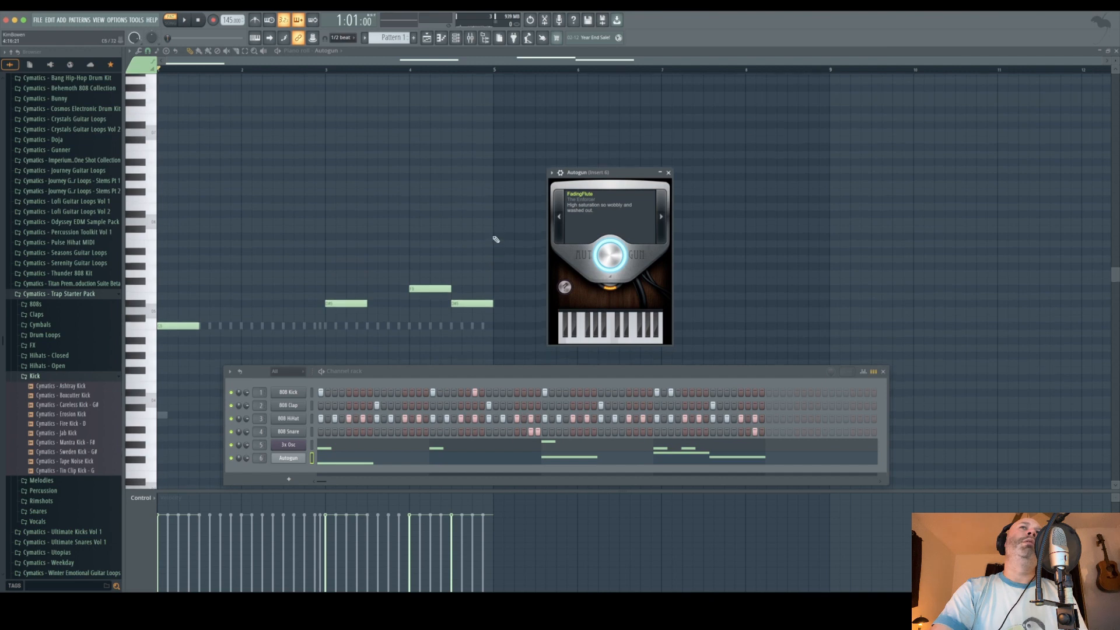
scroll(496, 238, down, 6)
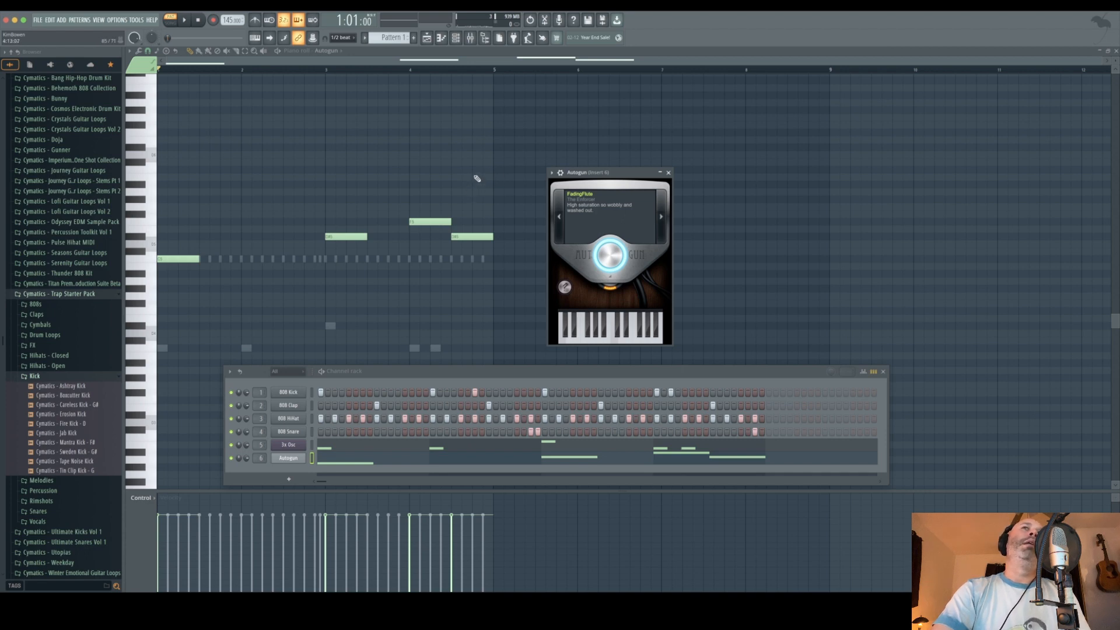
drag(473, 176, 189, 304)
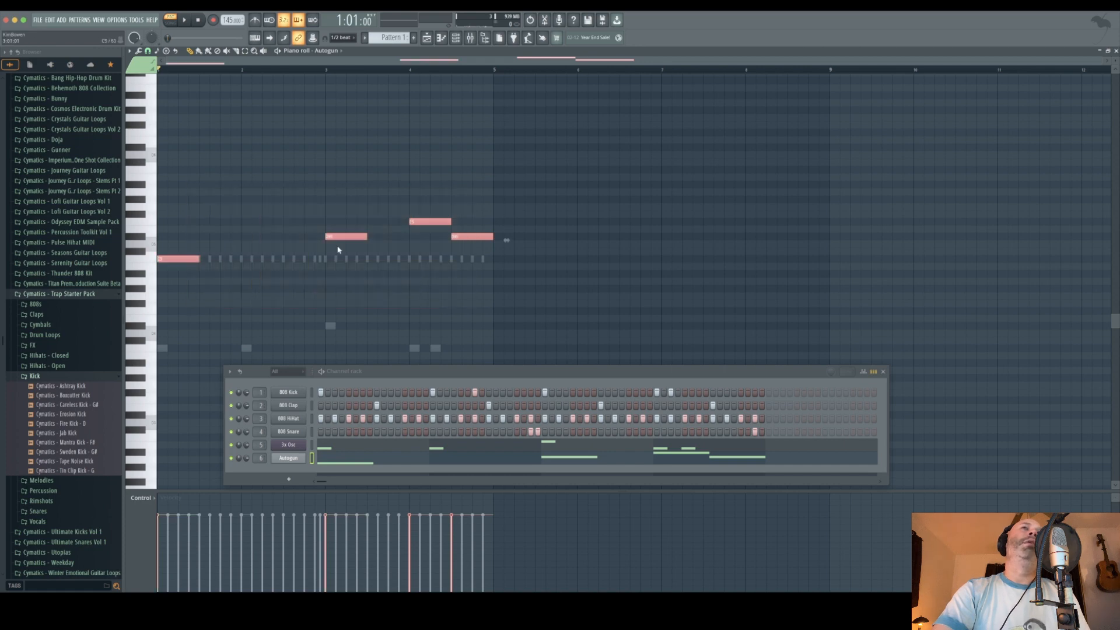
click(458, 192)
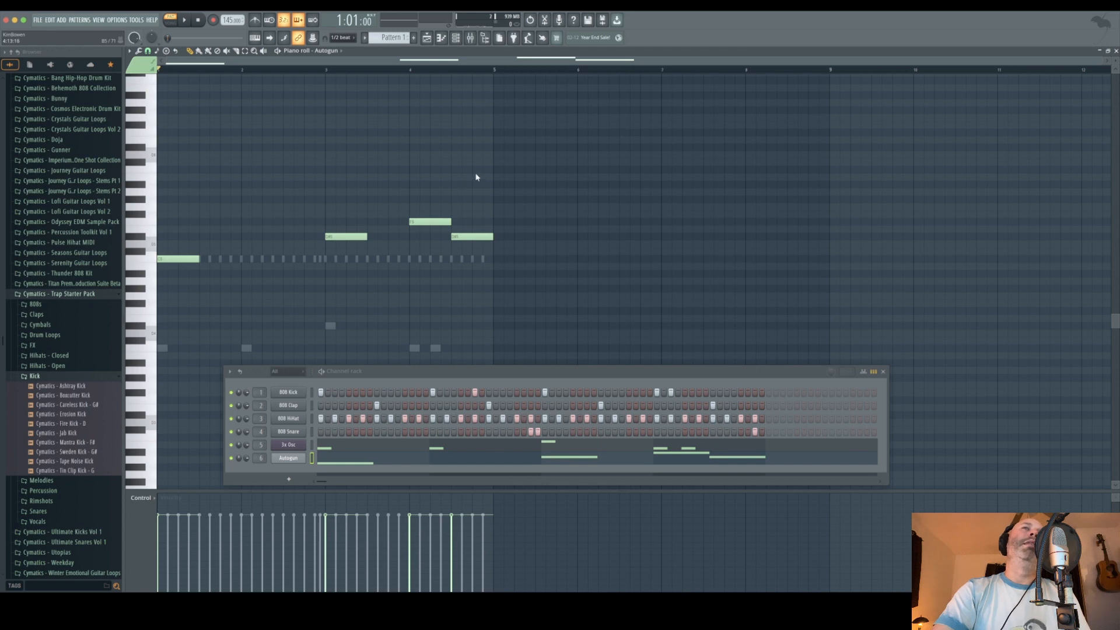
drag(483, 166, 434, 281)
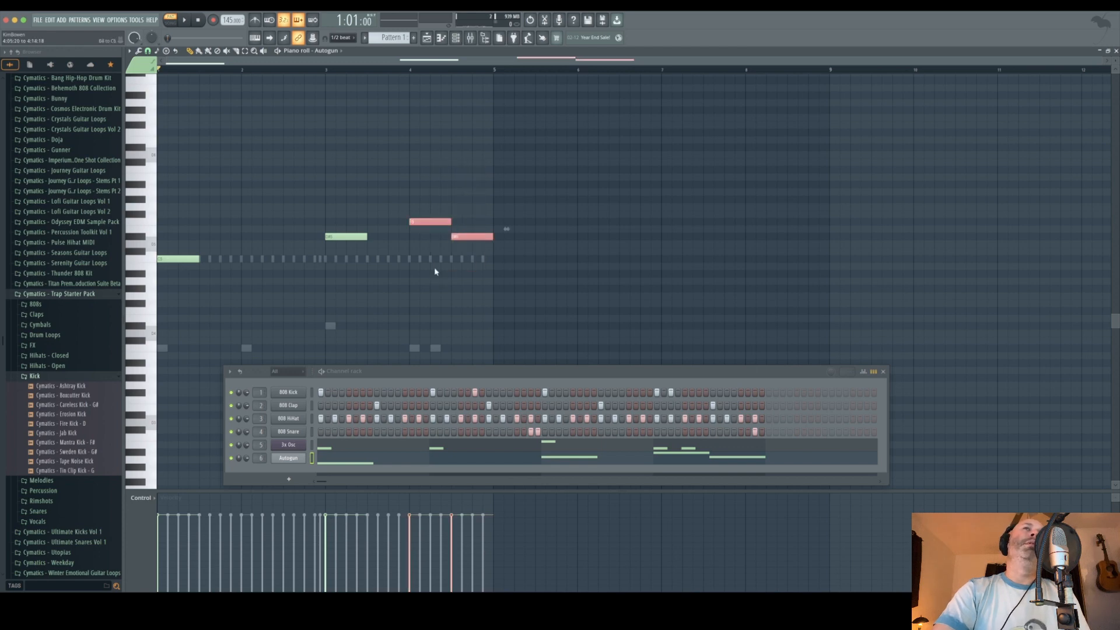
click(470, 185)
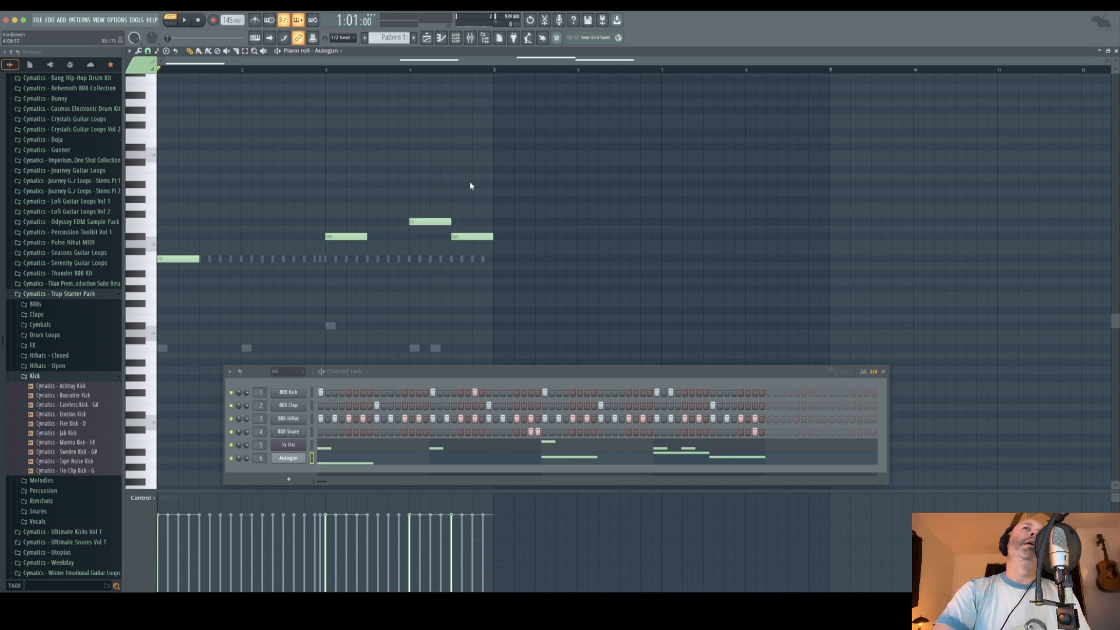
drag(502, 167, 179, 301)
click(348, 189)
Place and delete a trial A#5 note in bar 3, and select and deselect all the Autogun notes
click(348, 185)
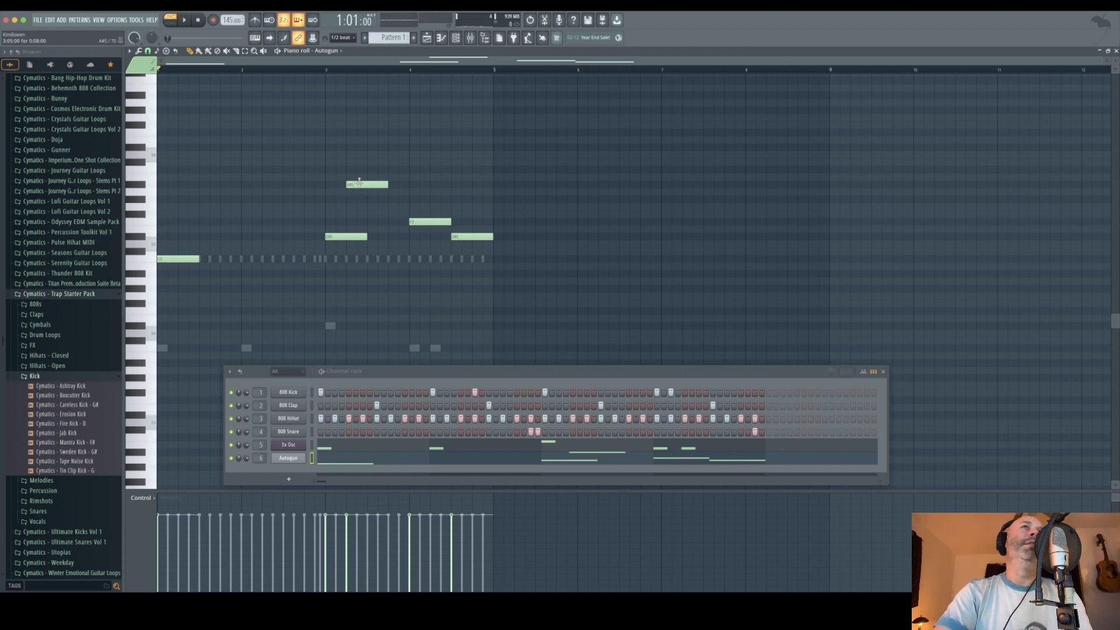
right_click(359, 182)
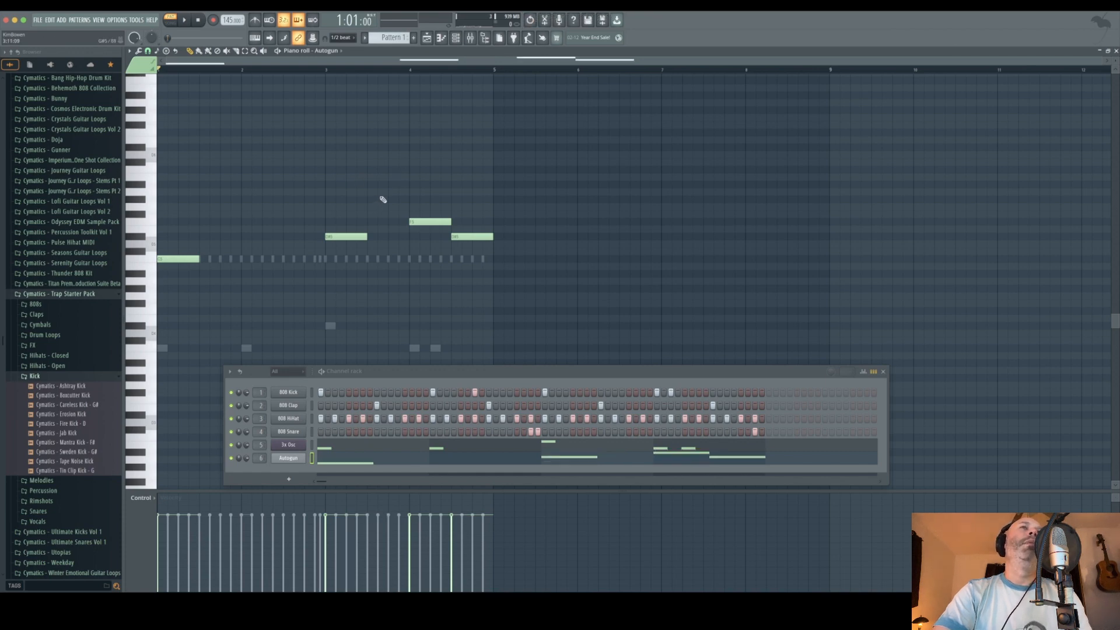
key(ctrl+a)
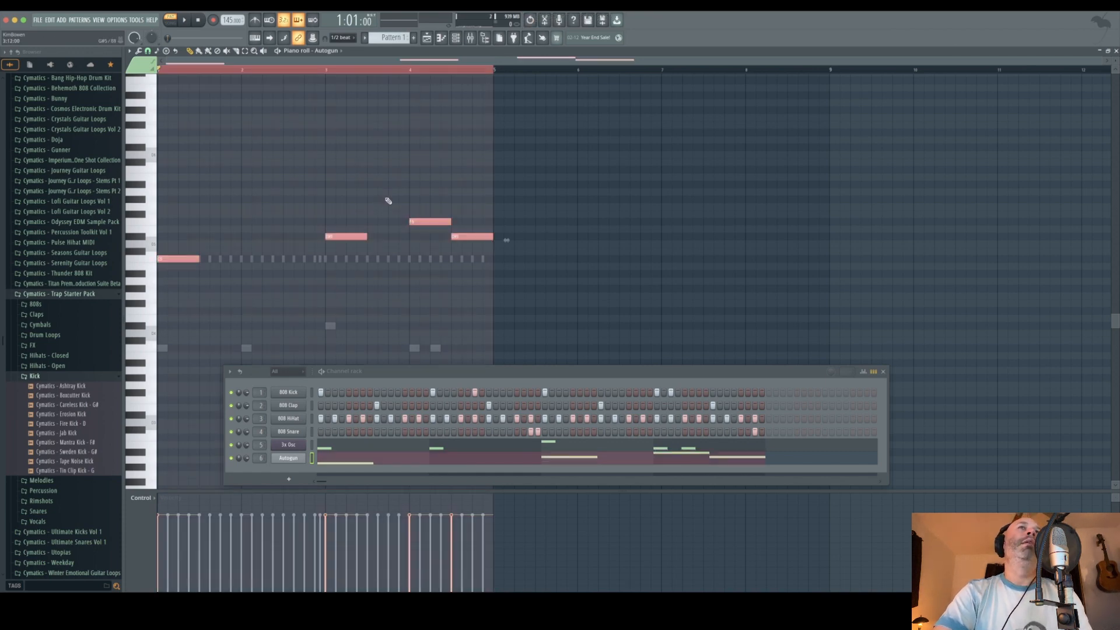
ctrl+click(378, 191)
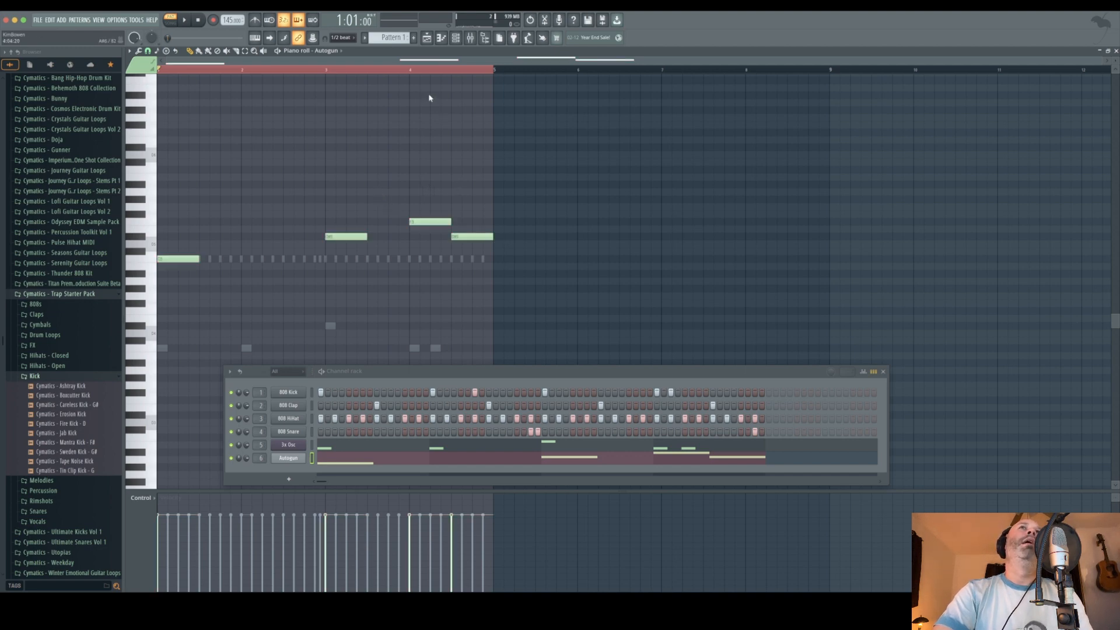
Clear the timeline selection, raise all the Autogun notes by one octave and audition the pattern
click(393, 69)
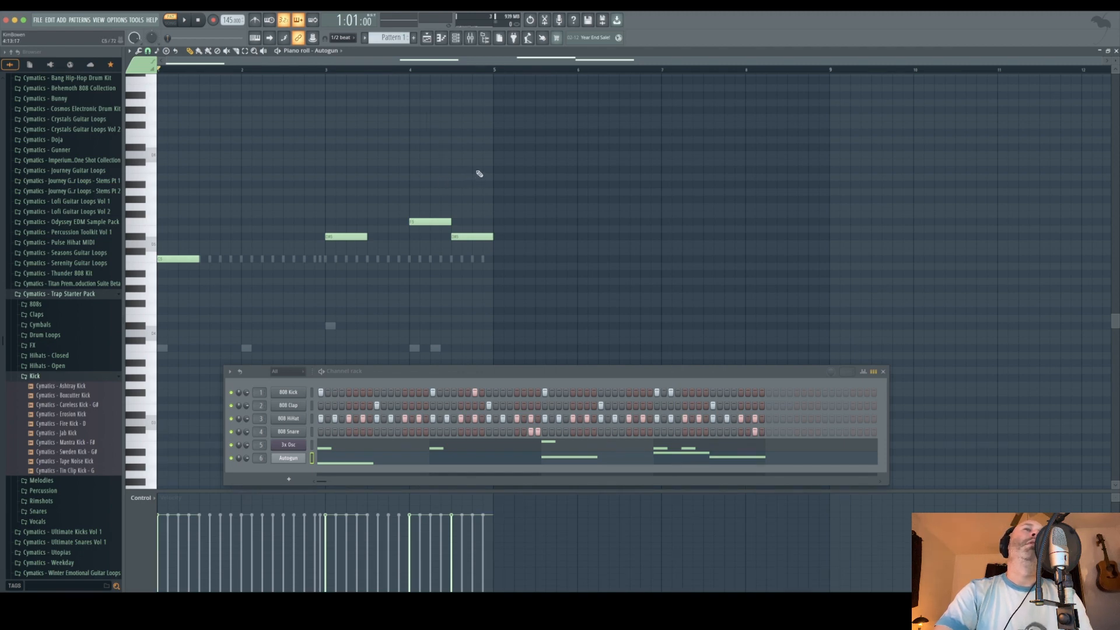
drag(477, 168, 177, 307)
scroll(212, 148, up, 1)
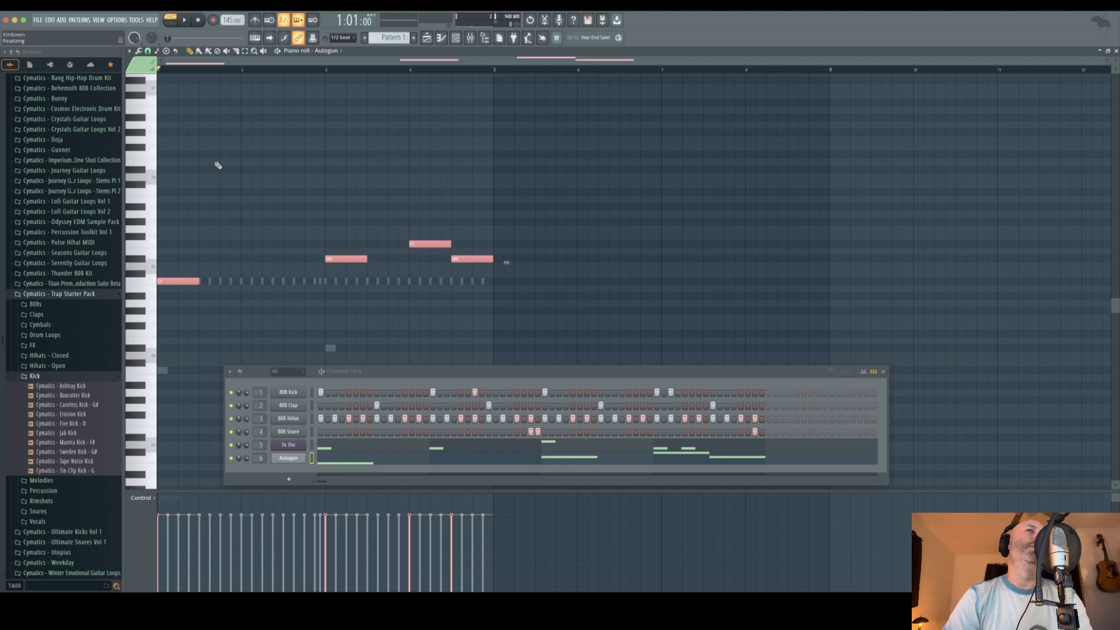
key(ctrl+Up)
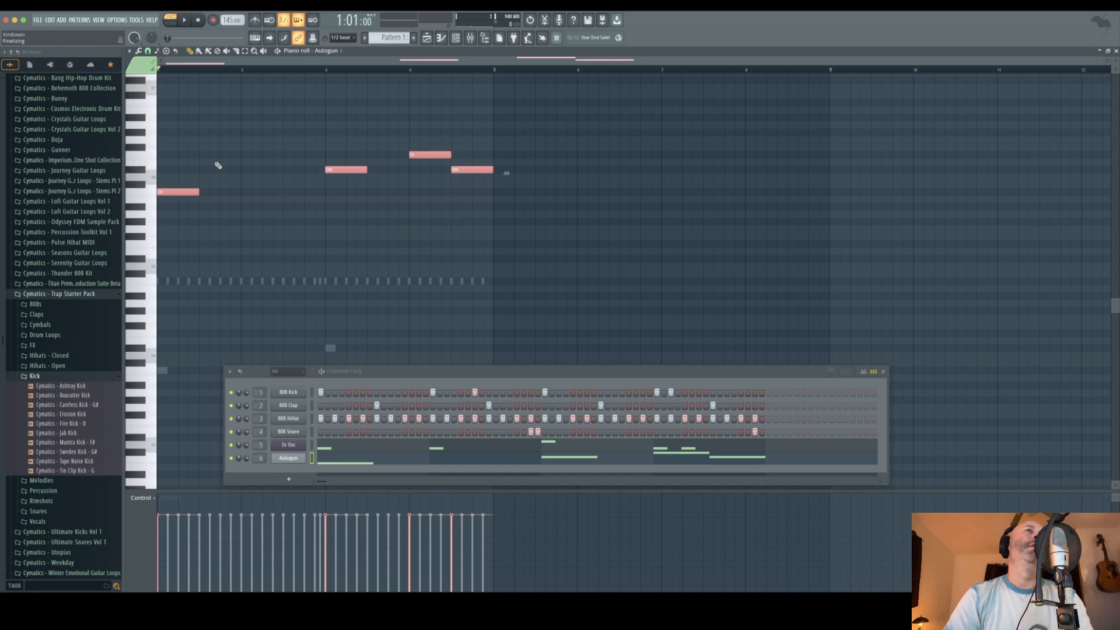
key(space)
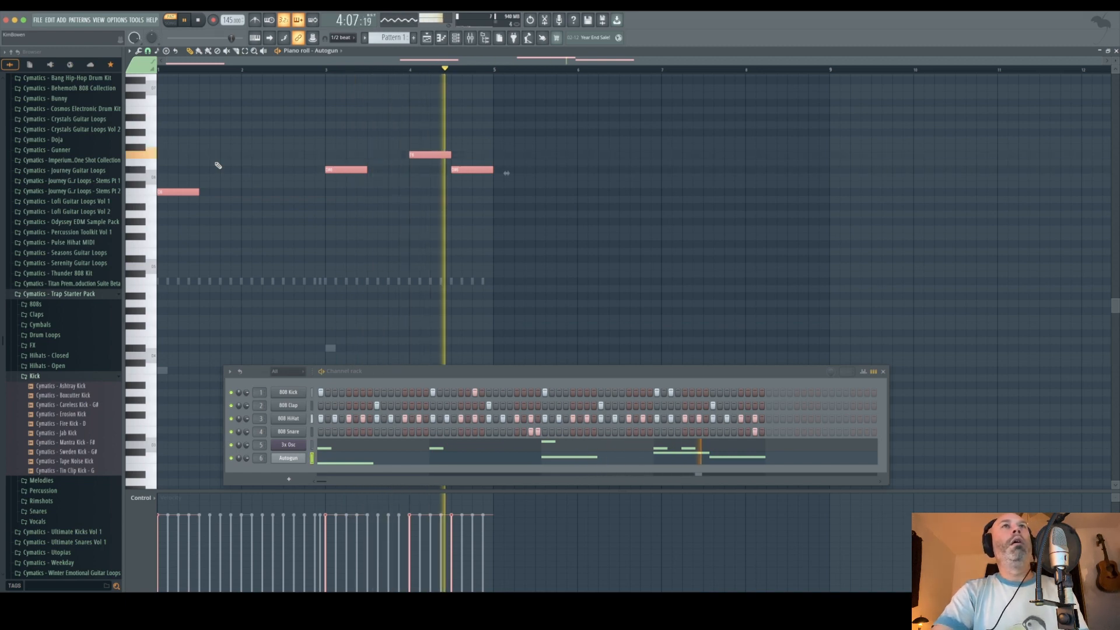
key(space)
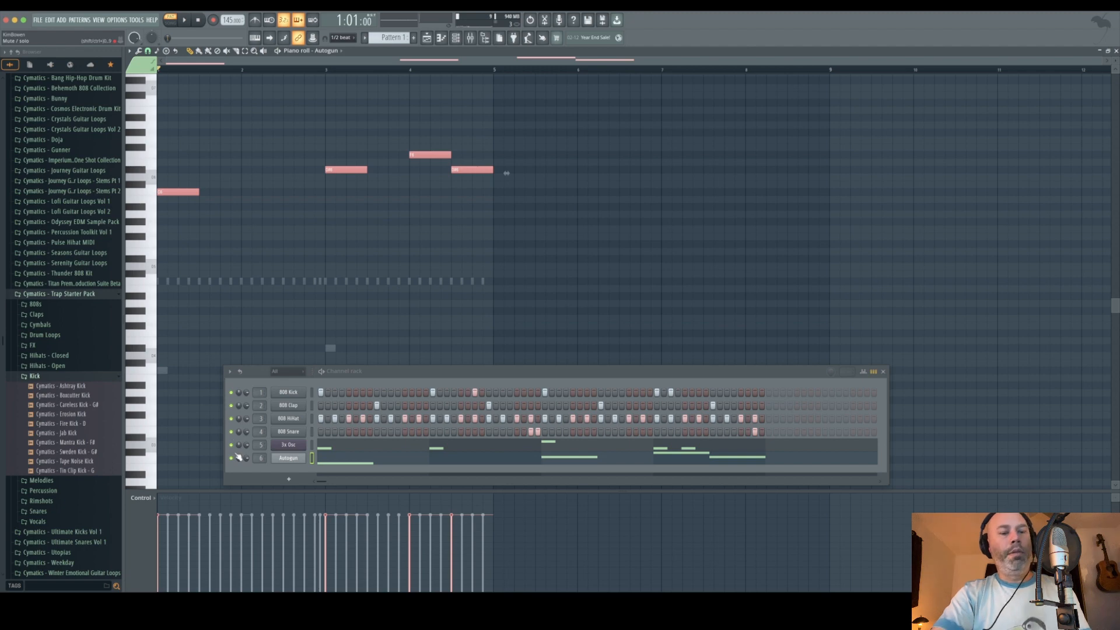
Lower the mixer volume of Insert 6 to about -7.0 dB while the pattern plays
key(F9)
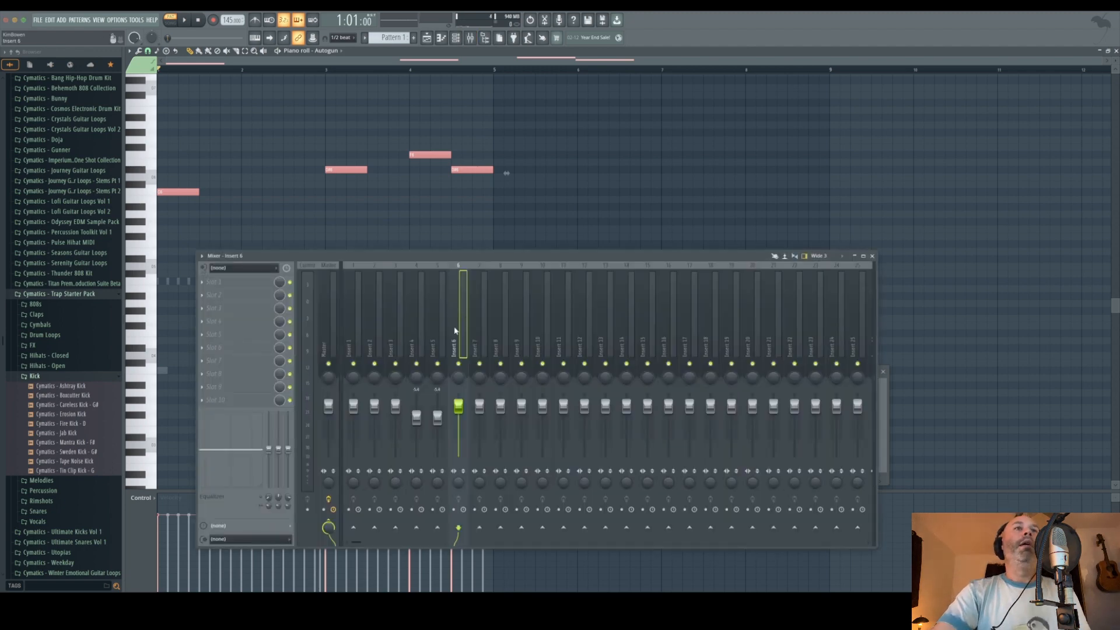
key(space)
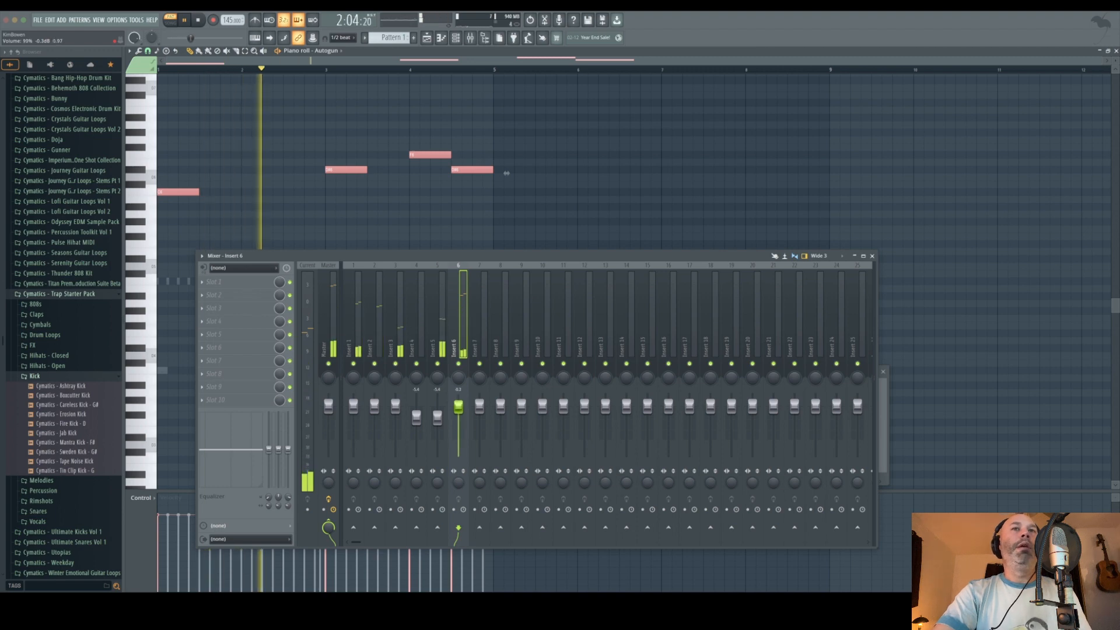
drag(459, 407, 458, 422)
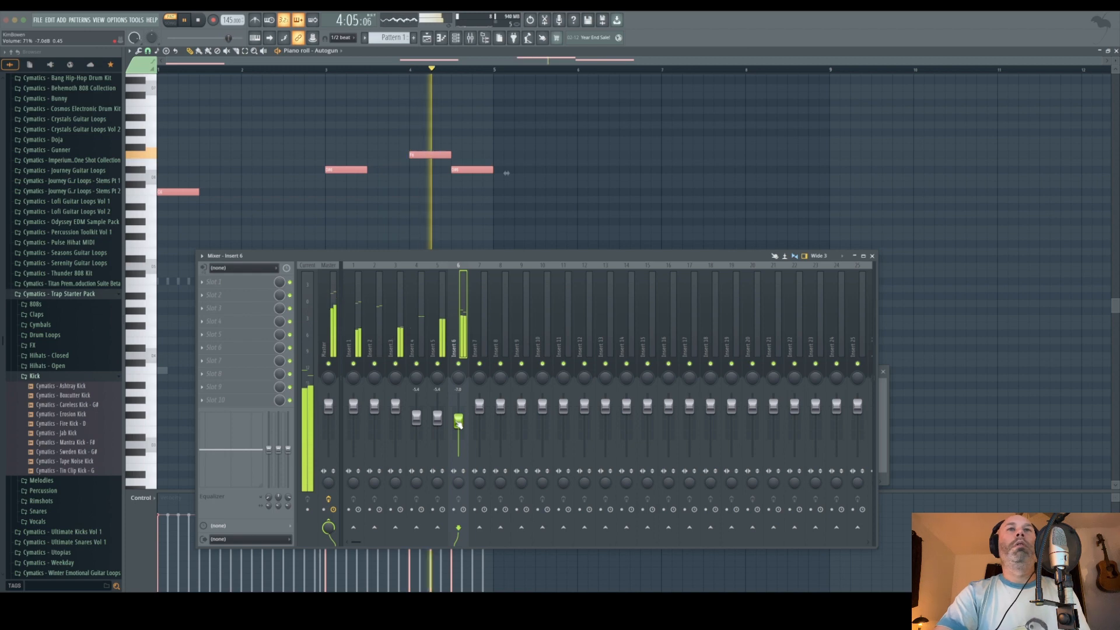
key(space)
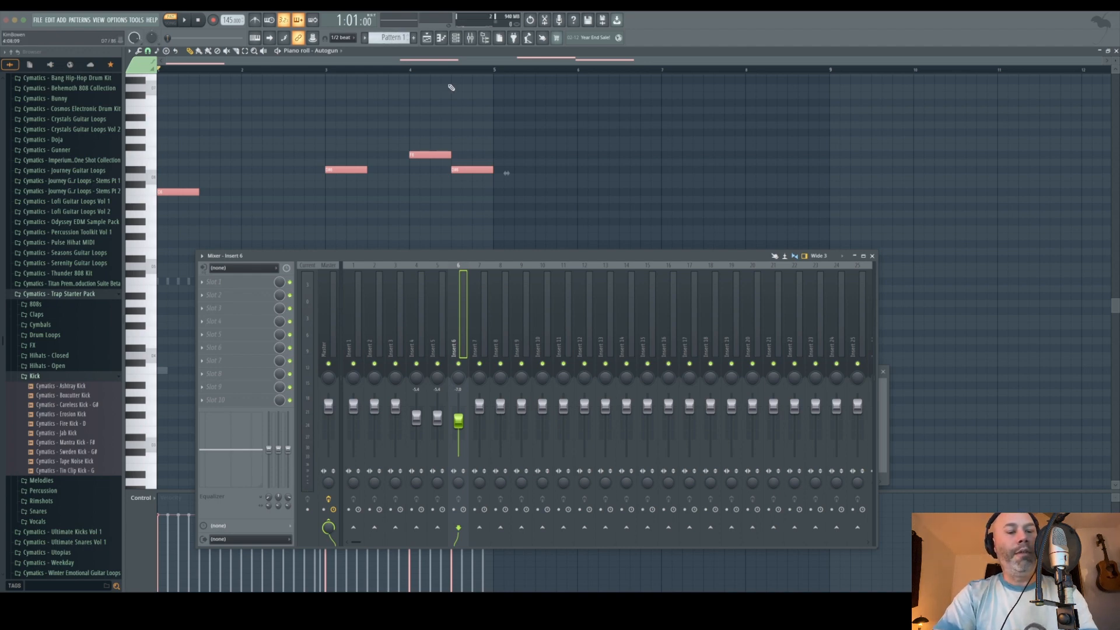
key(F9)
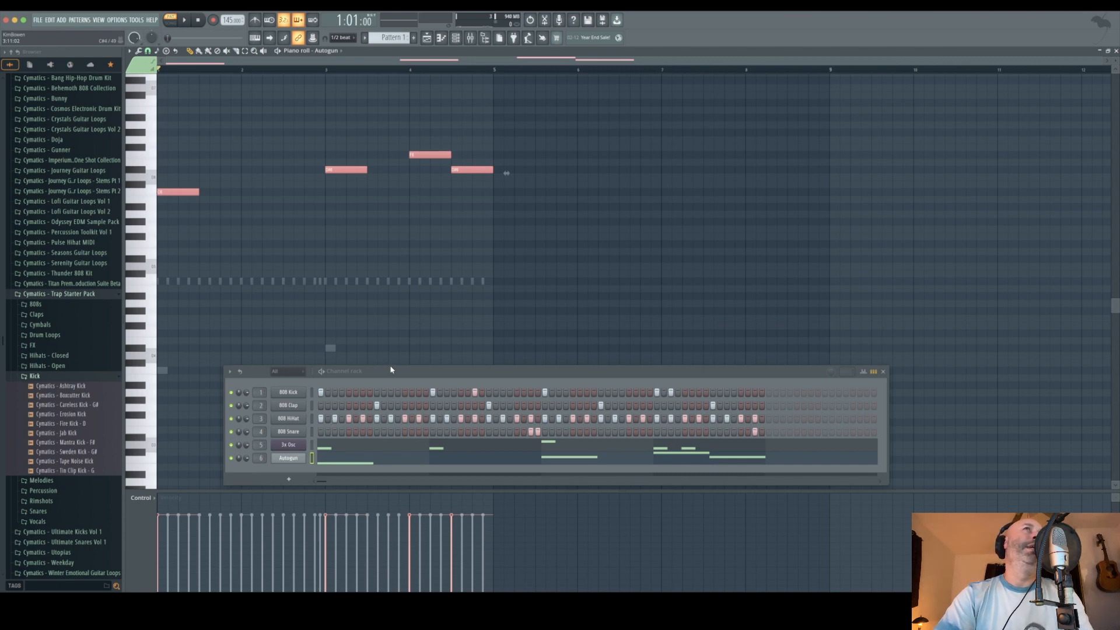
Place Pattern 1 at bar 1 of Track 1 in the Playlist and play it in song mode
click(428, 39)
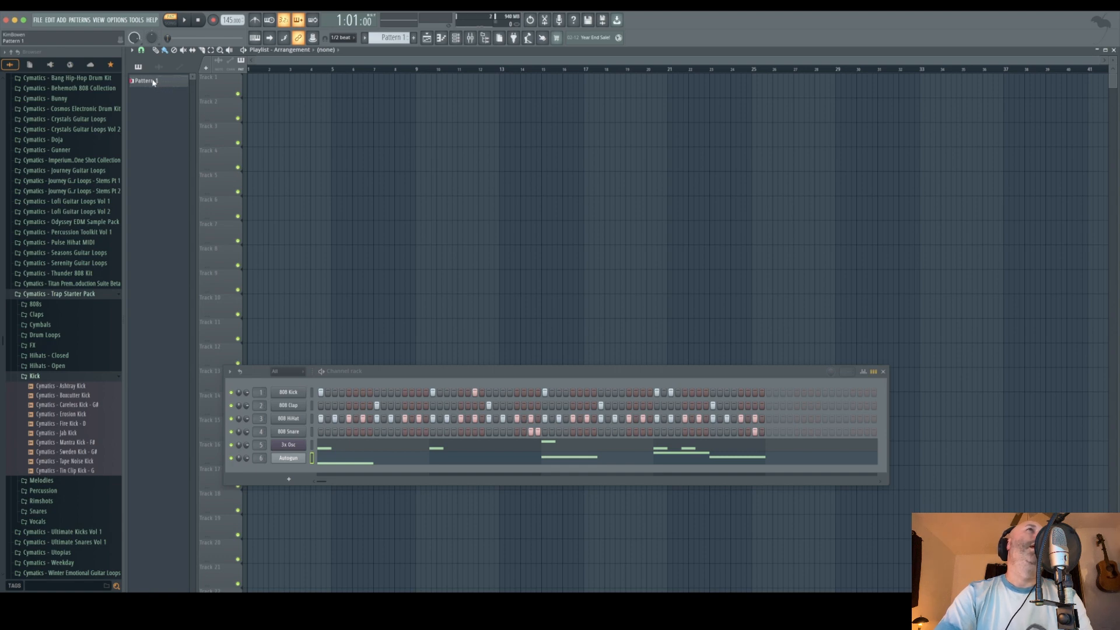
drag(153, 82, 269, 77)
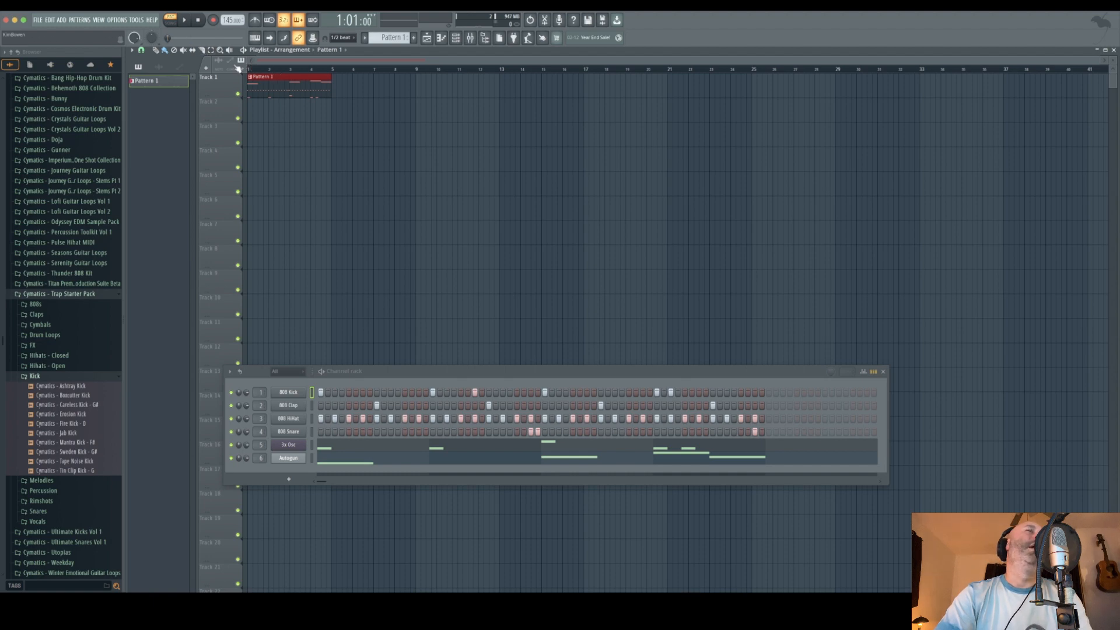
click(172, 23)
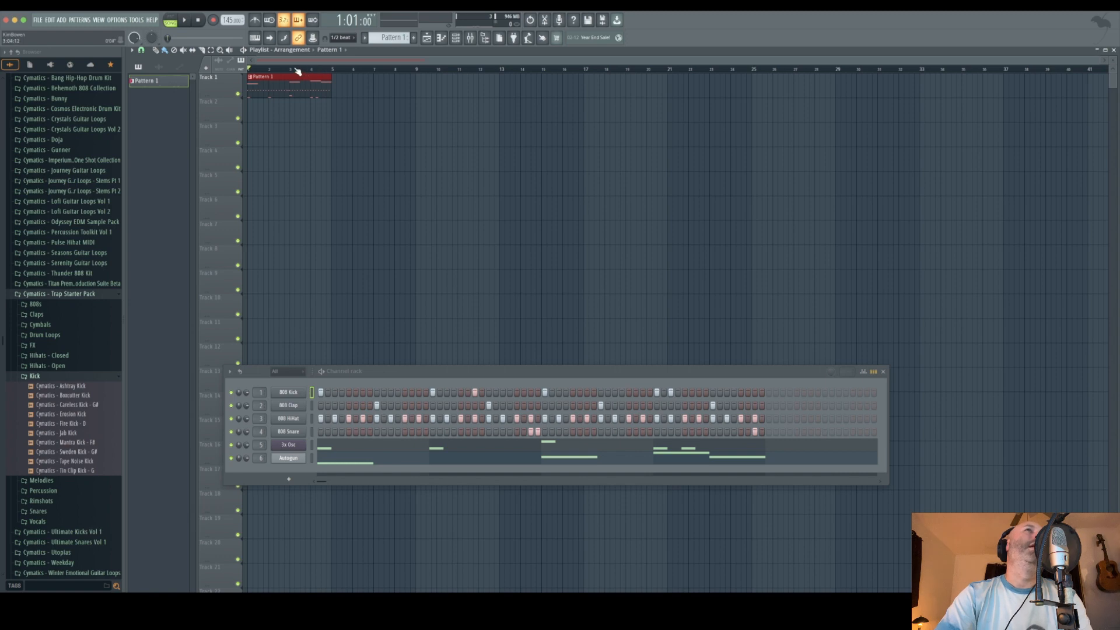
key(space)
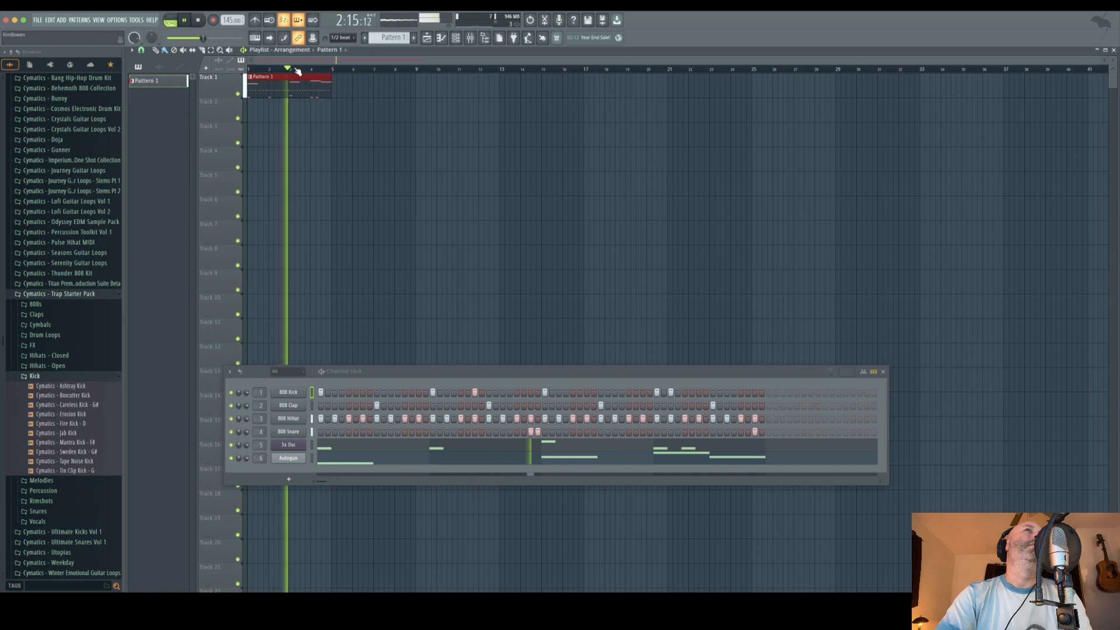
key(space)
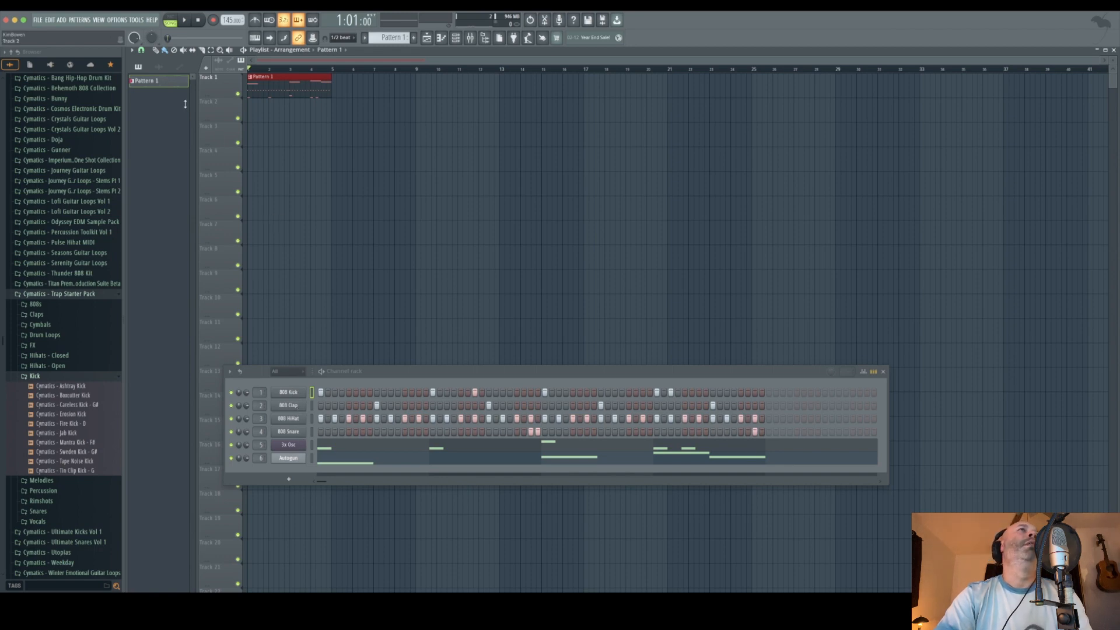
Split Pattern 1 by channel into separate patterns
right_click(163, 82)
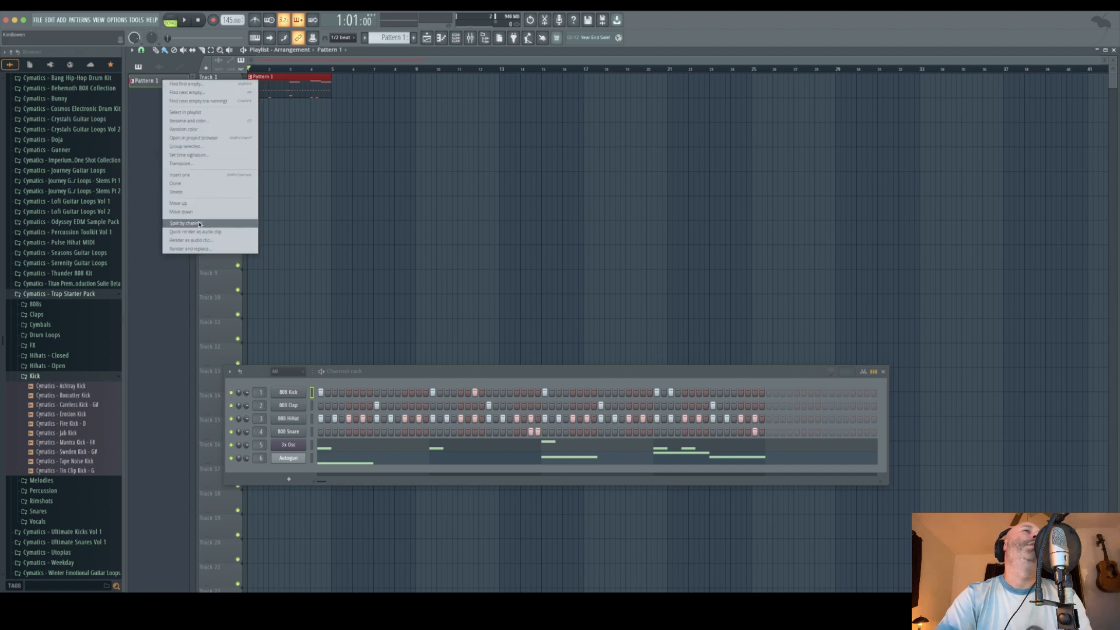
click(153, 163)
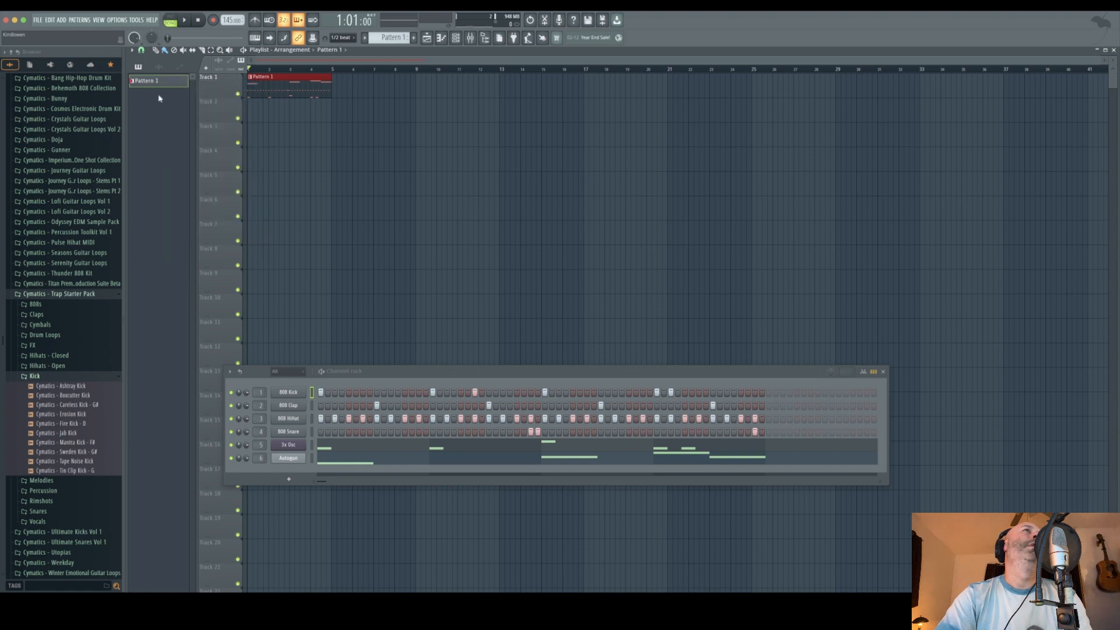
right_click(158, 86)
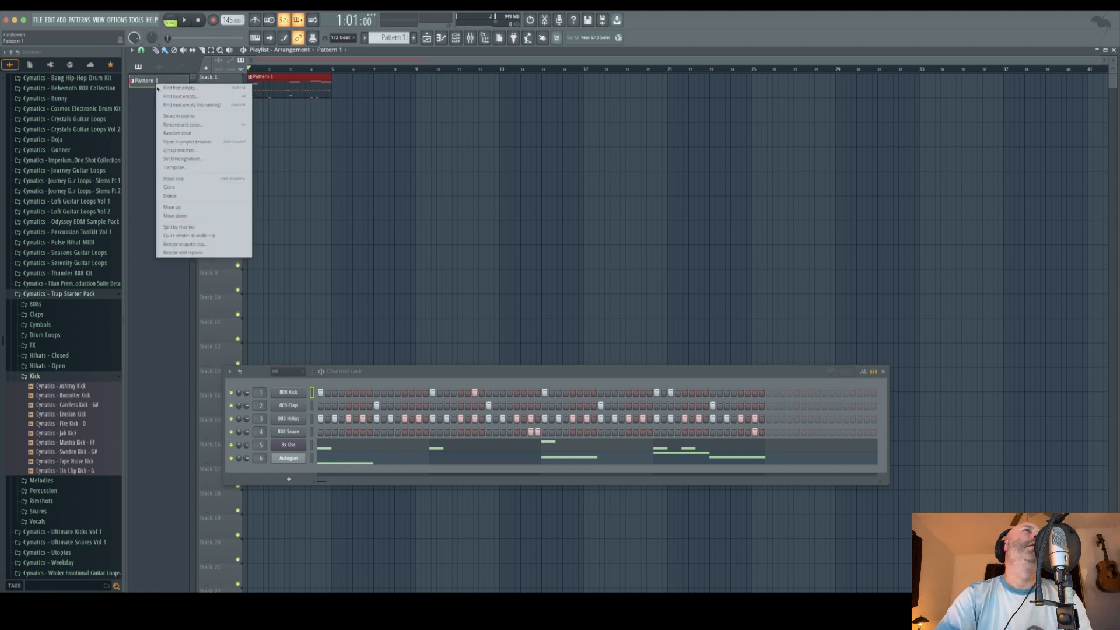
click(190, 227)
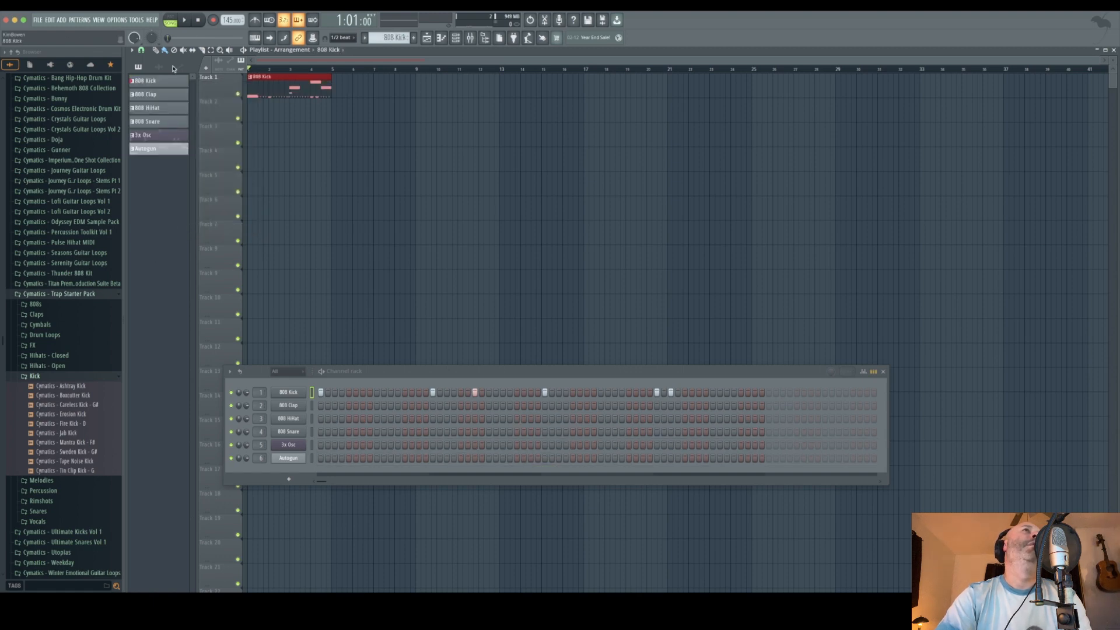
Select all the stacked clips on Track 1 of the Playlist and delete them
click(286, 80)
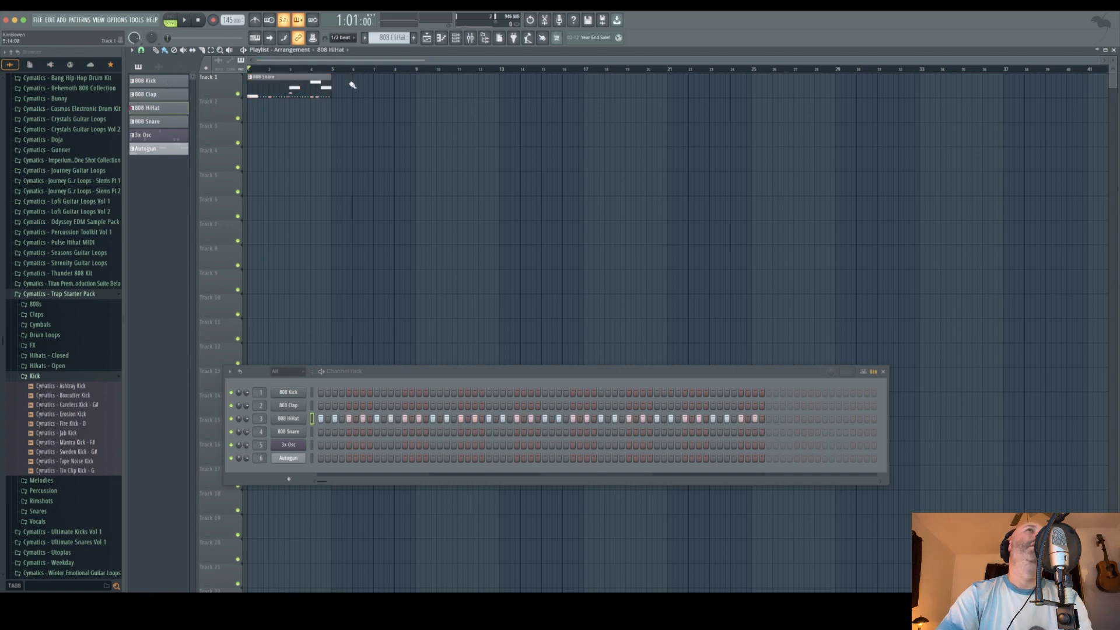
drag(349, 87, 314, 111)
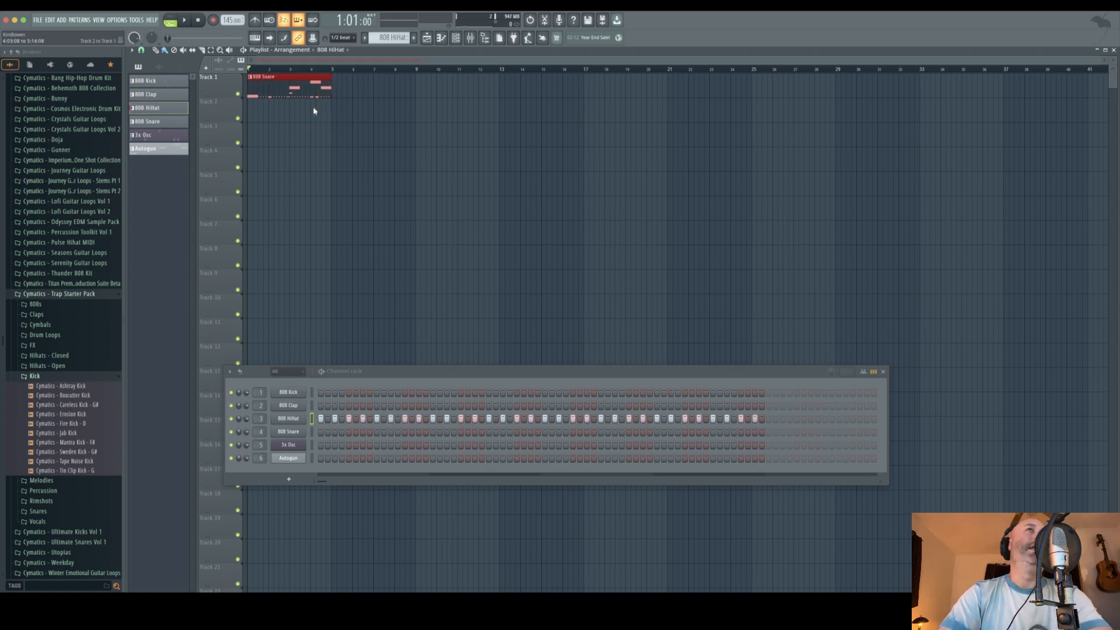
key(ctrl+a)
key(Delete)
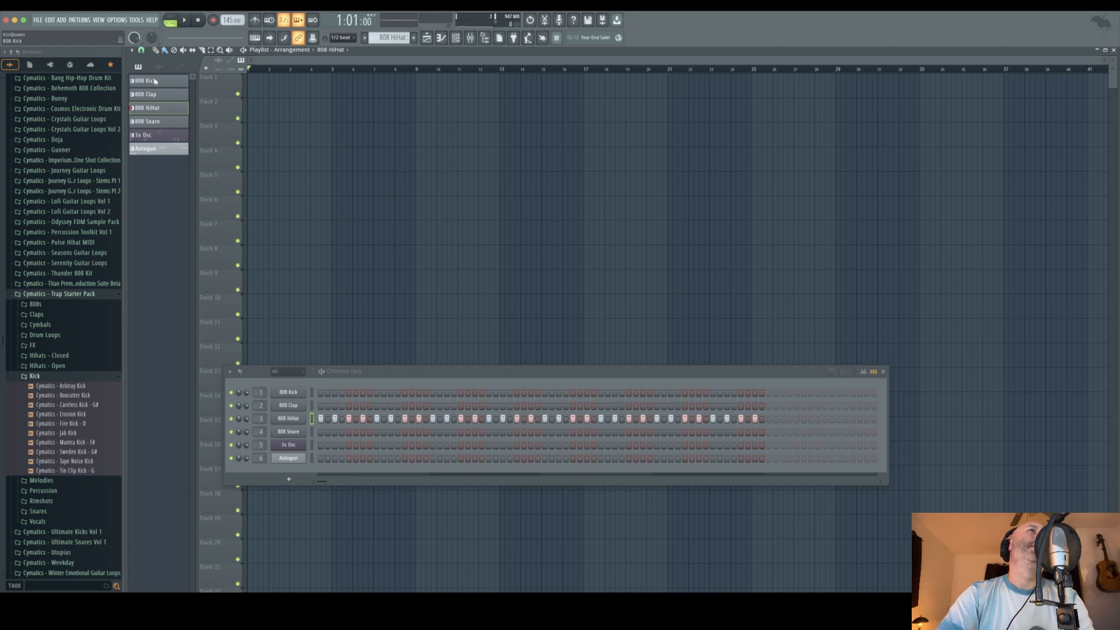
Fill bars 1 to 24 of Track 1 with six consecutive 808 Kick clips and play the start of the song
drag(157, 82, 273, 77)
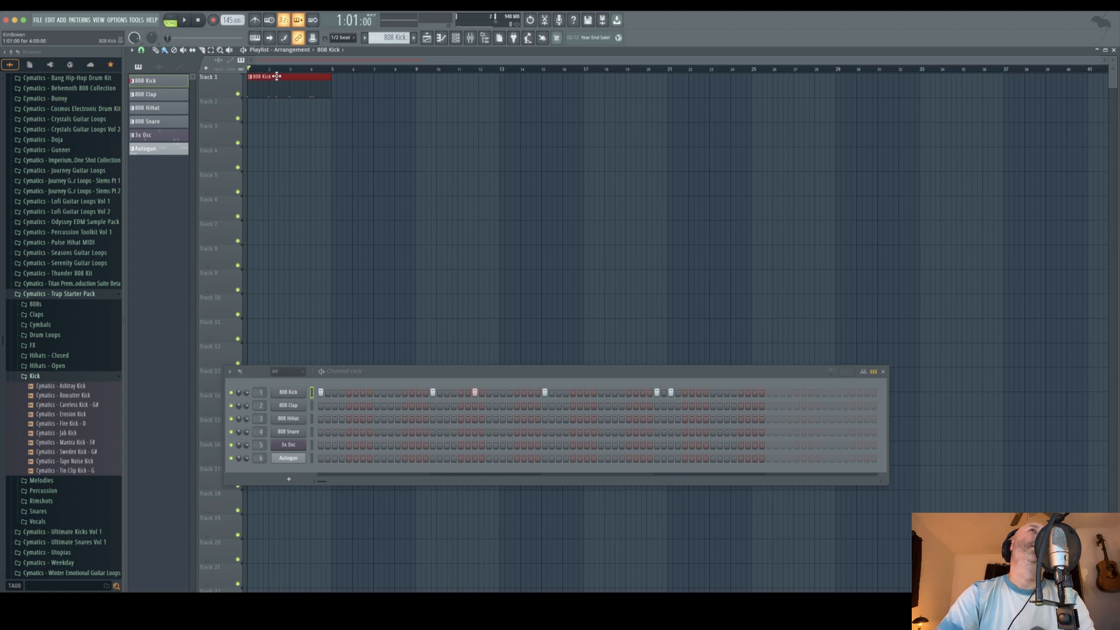
drag(276, 77, 445, 77)
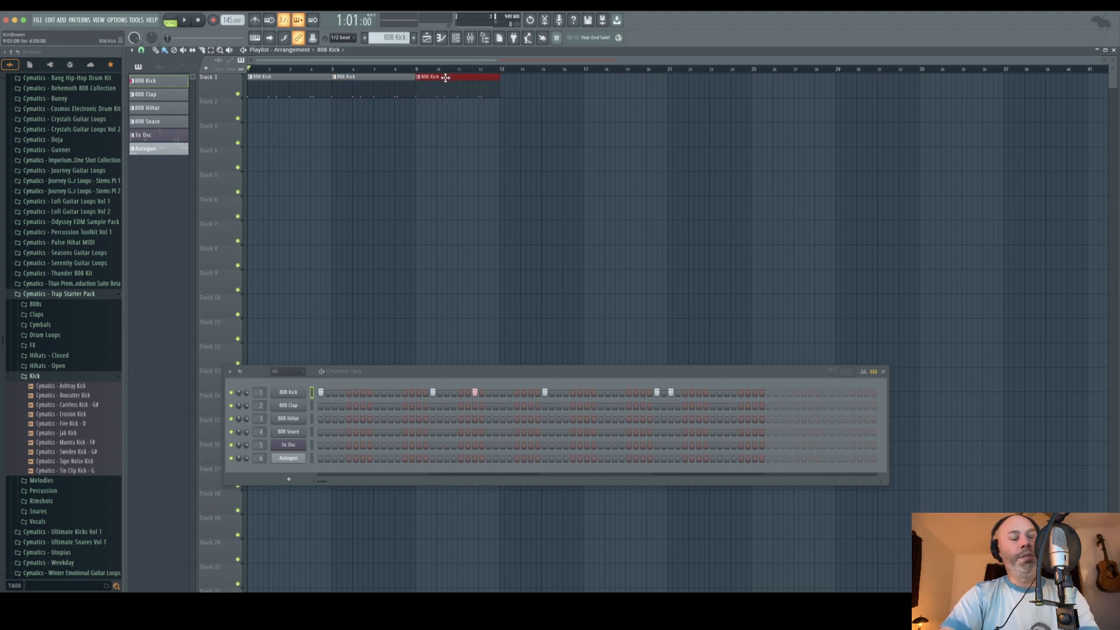
key(ctrl+b)
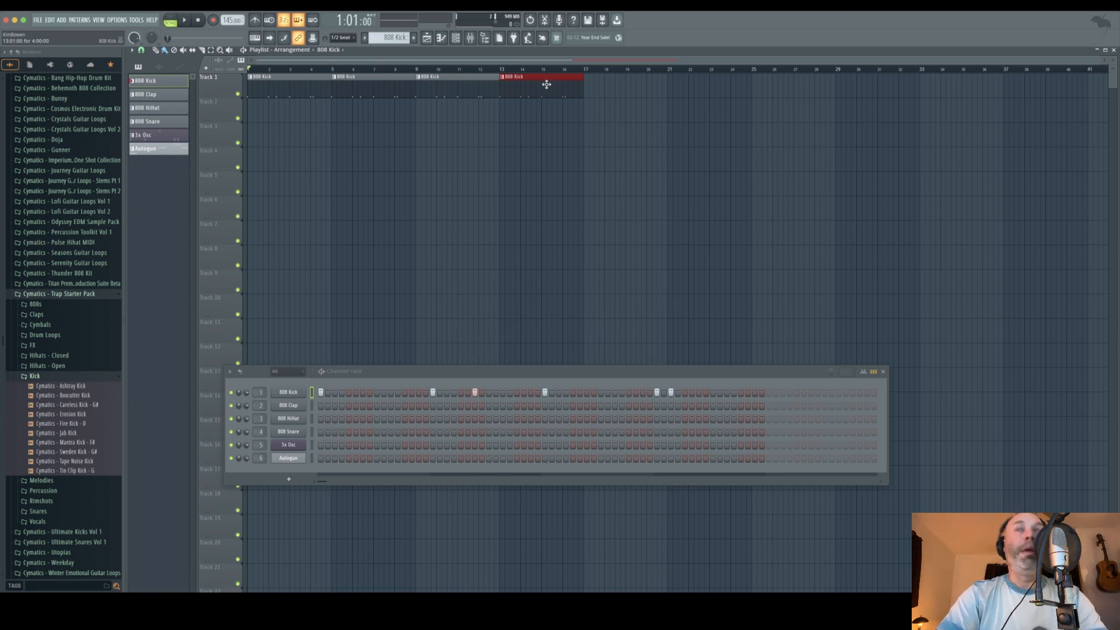
key(ctrl+b)
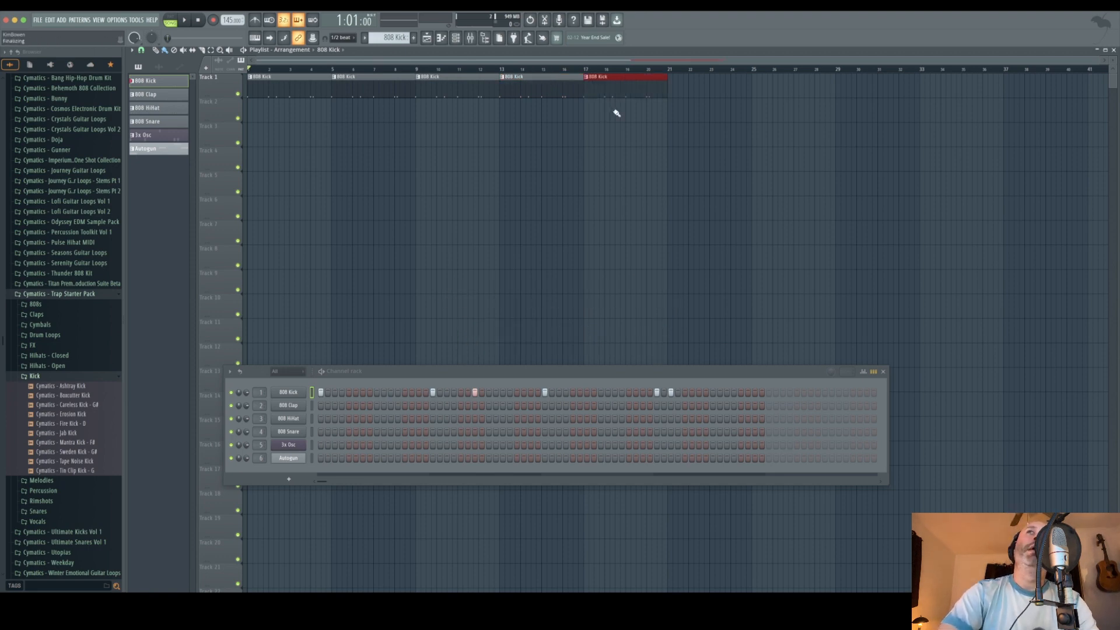
key(ctrl+b)
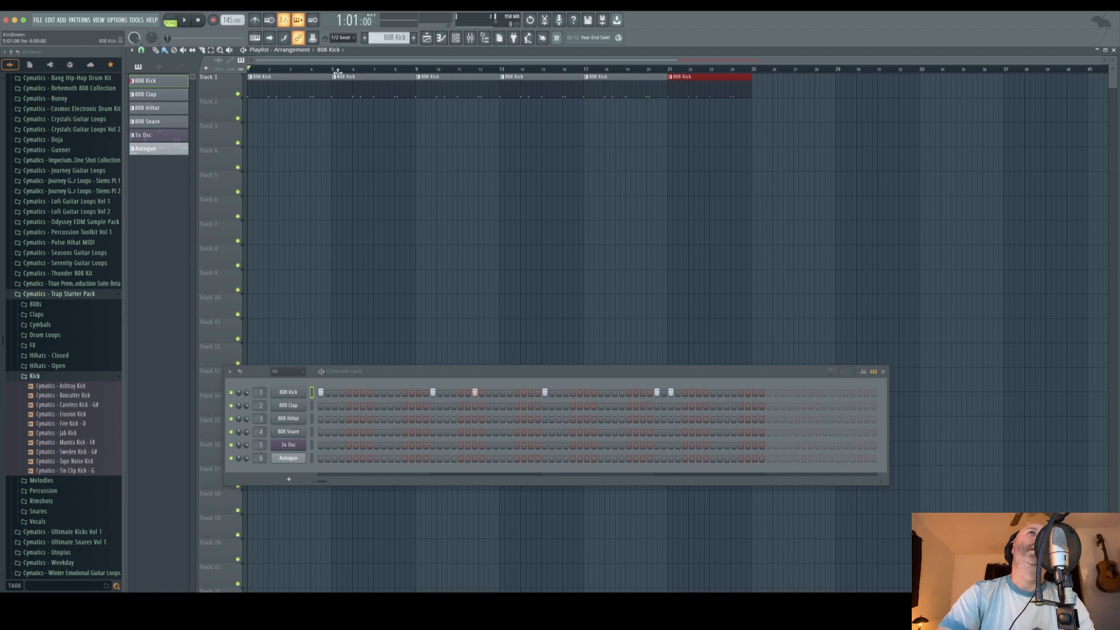
key(space)
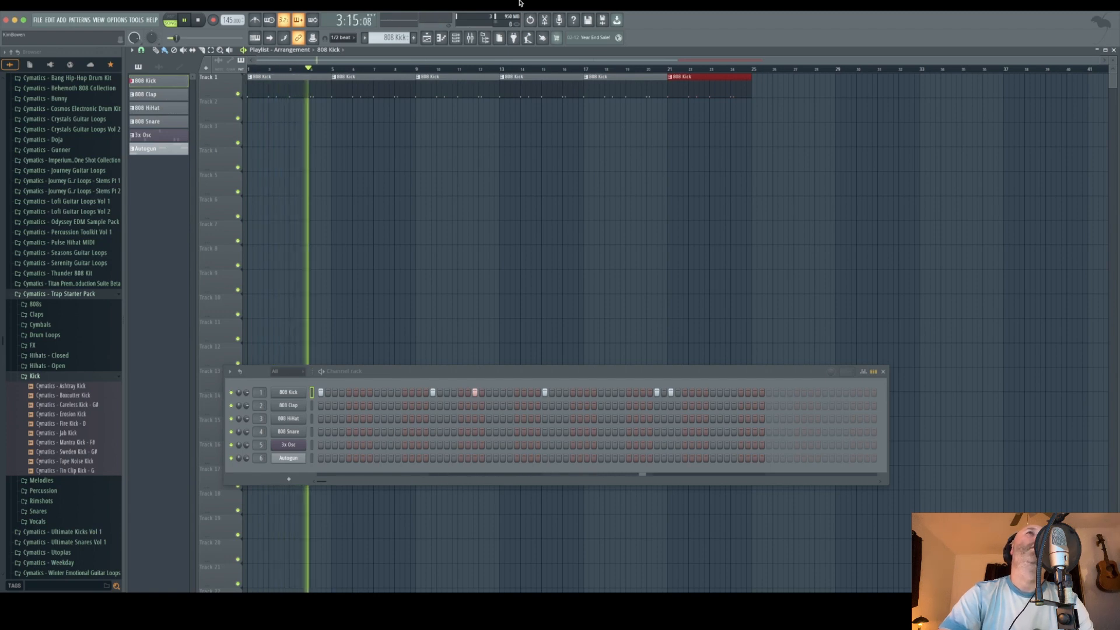
key(space)
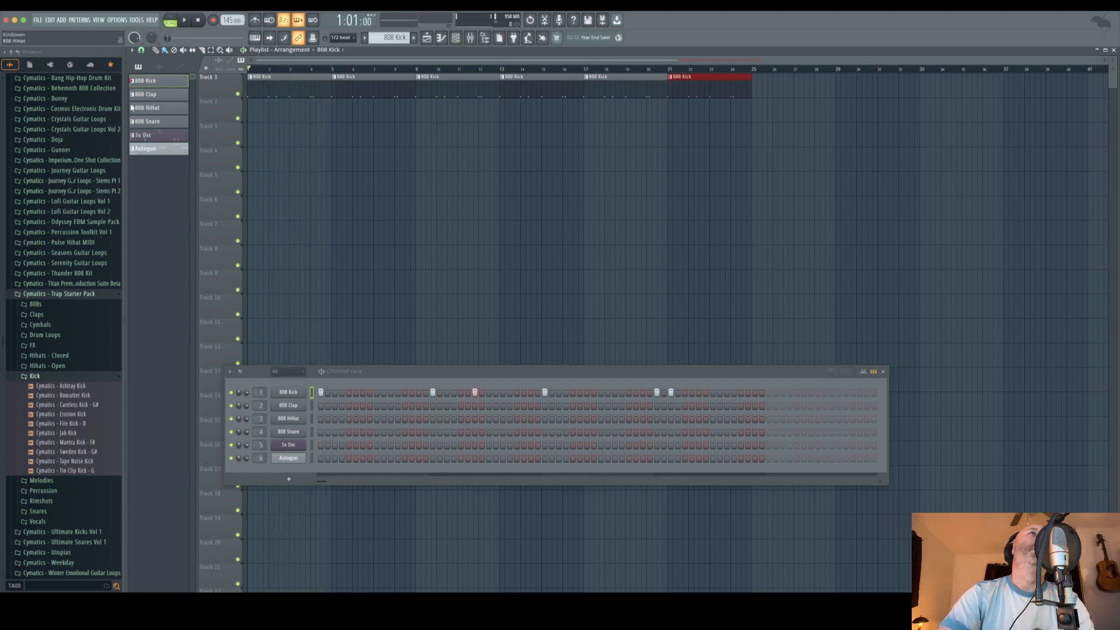
Fill bars 5 to 24 of Track 2 with five consecutive 808 Clap clips and play the song from bar 3
drag(160, 95, 333, 108)
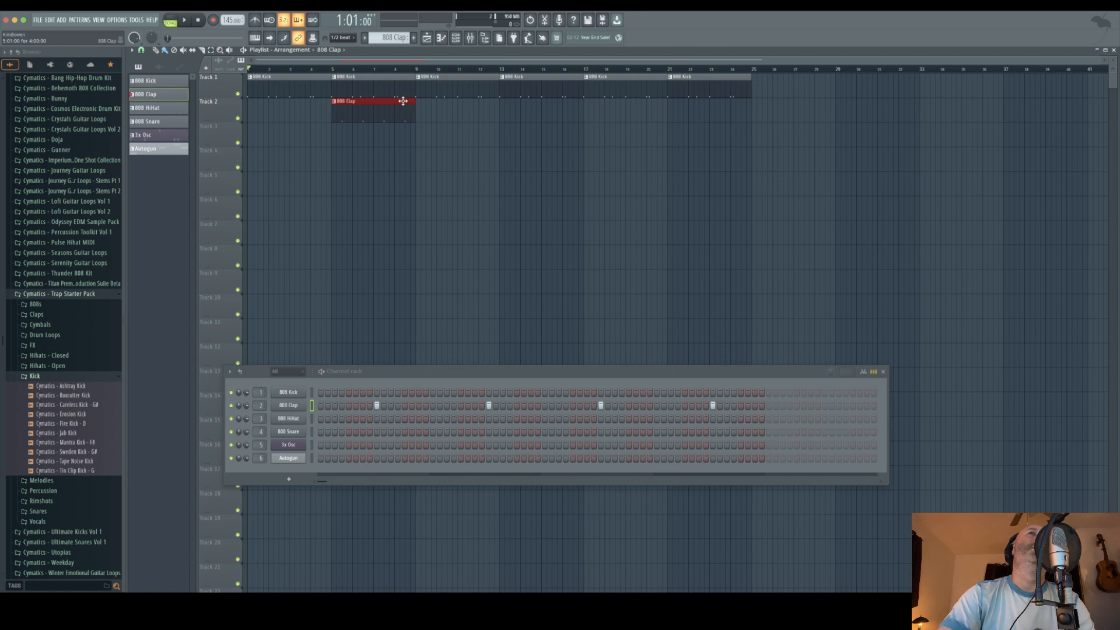
key(ctrl+b)
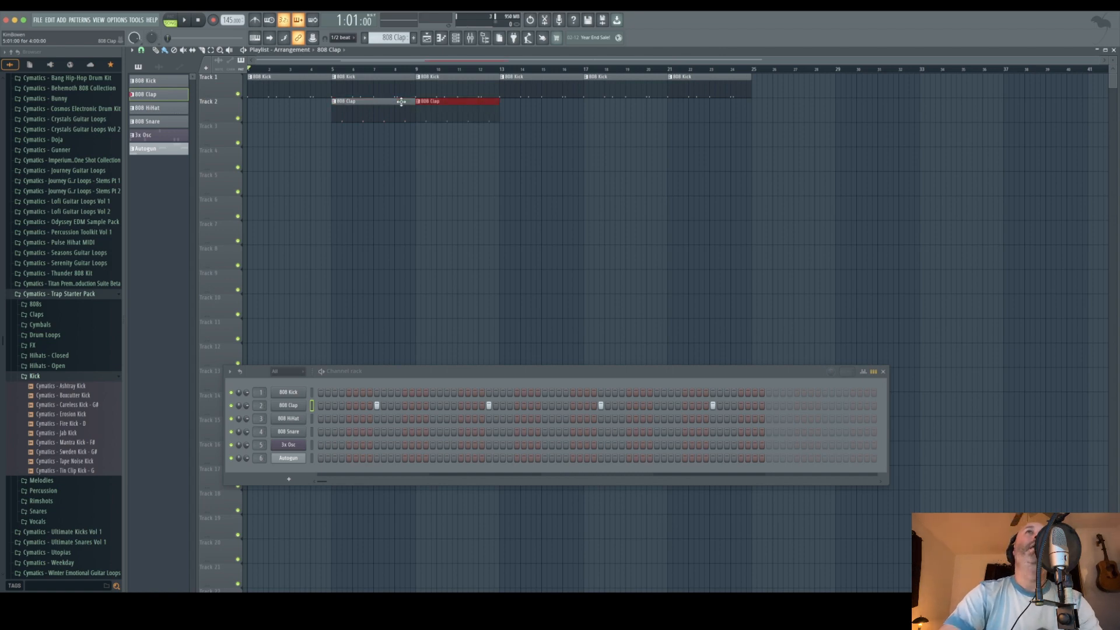
key(ctrl+b)
key(ctrl+b)
key(ctrl+b)
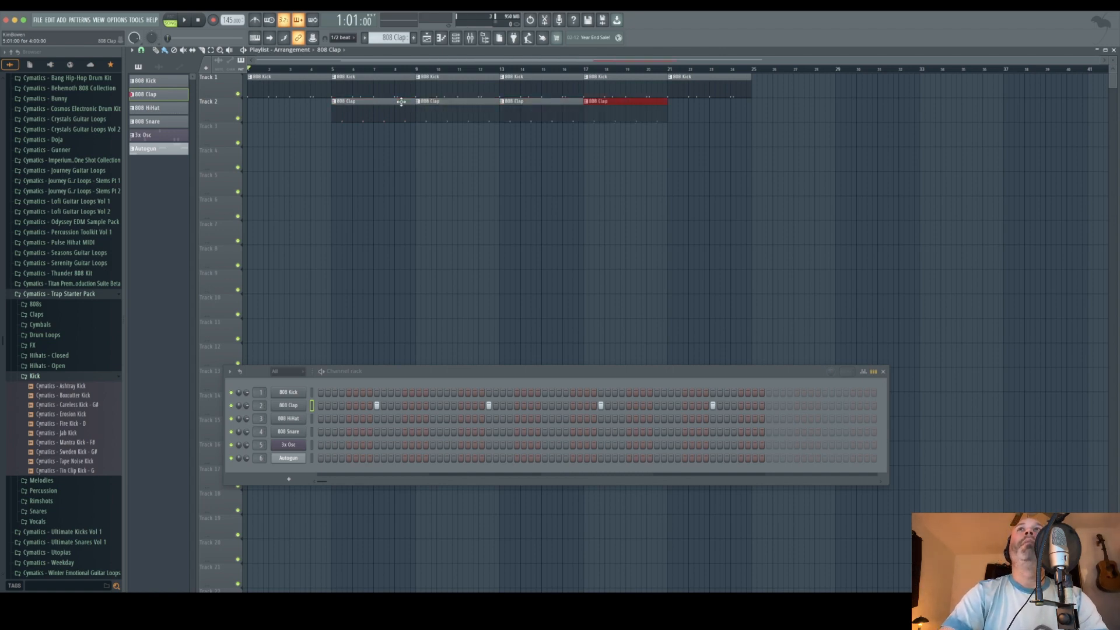
click(295, 70)
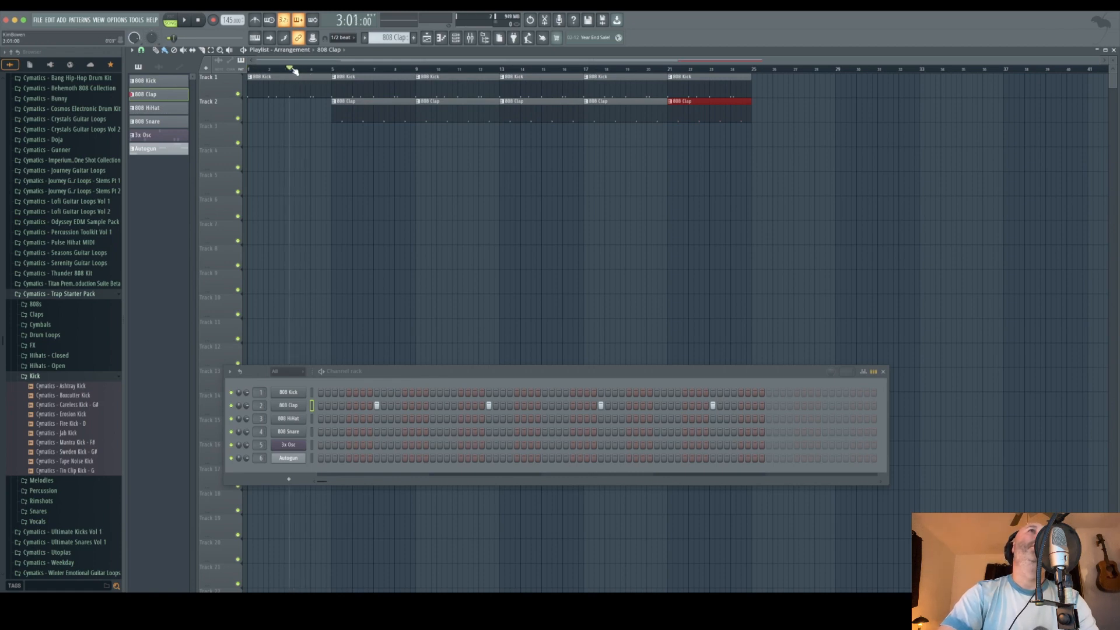
key(space)
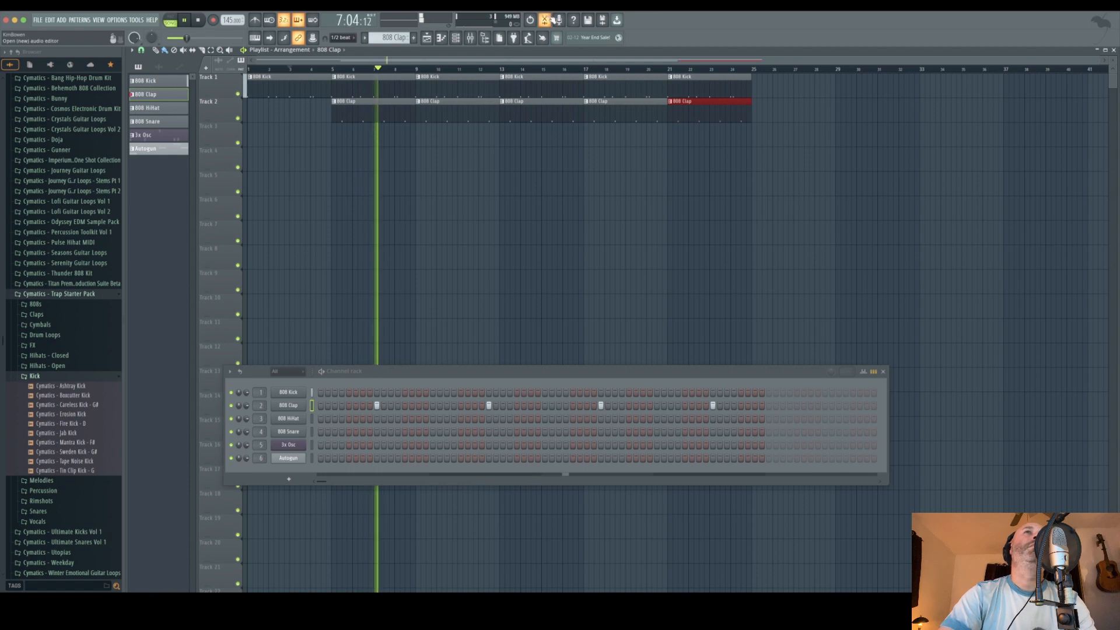
key(space)
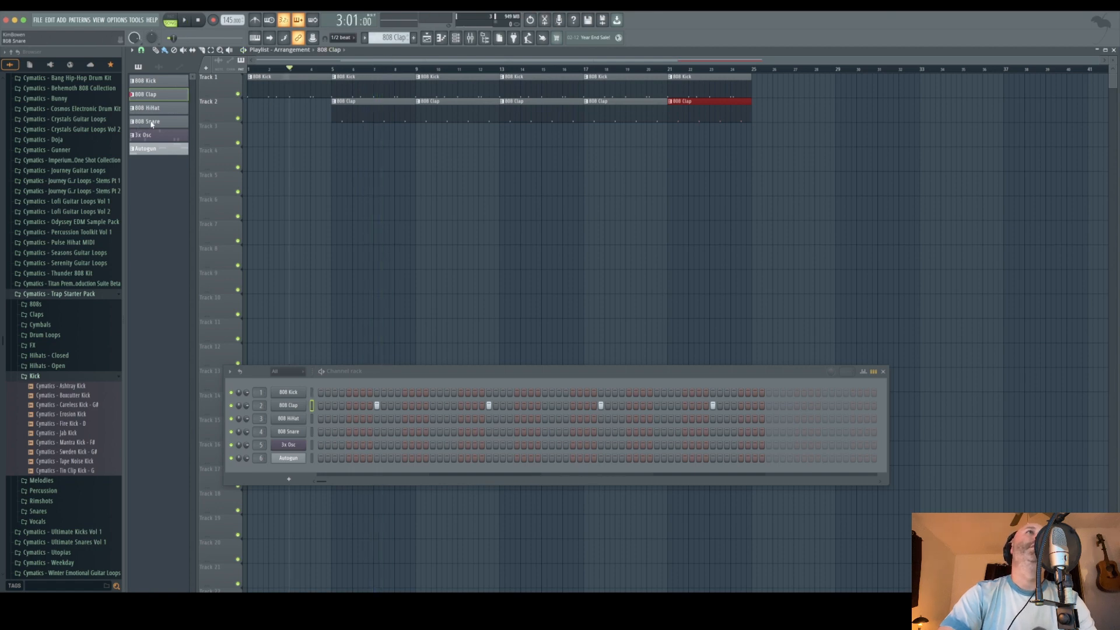
Fill bars 5 to 24 of Track 3 with five consecutive 808 Snare clips
drag(152, 123, 332, 133)
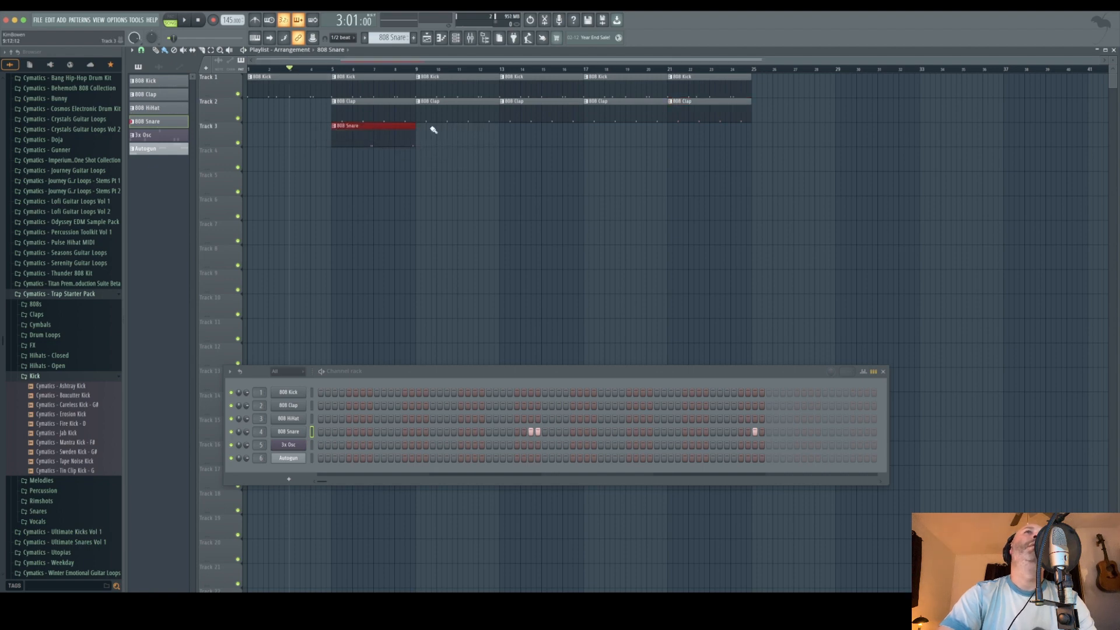
key(ctrl+b)
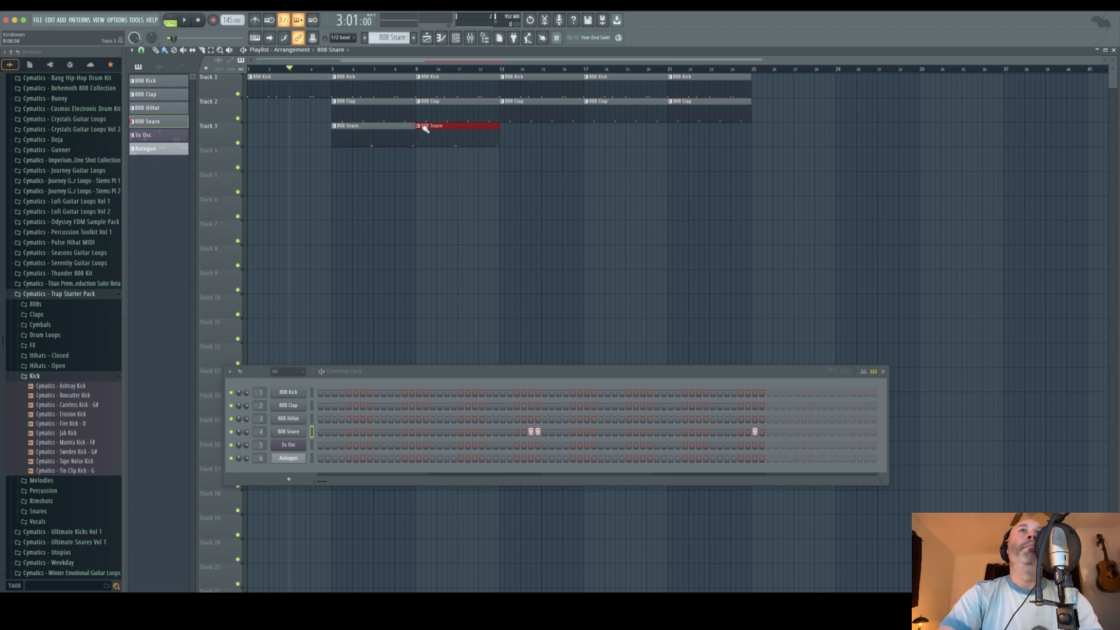
key(ctrl+b)
key(ctrl+b)
key(ctrl+b)
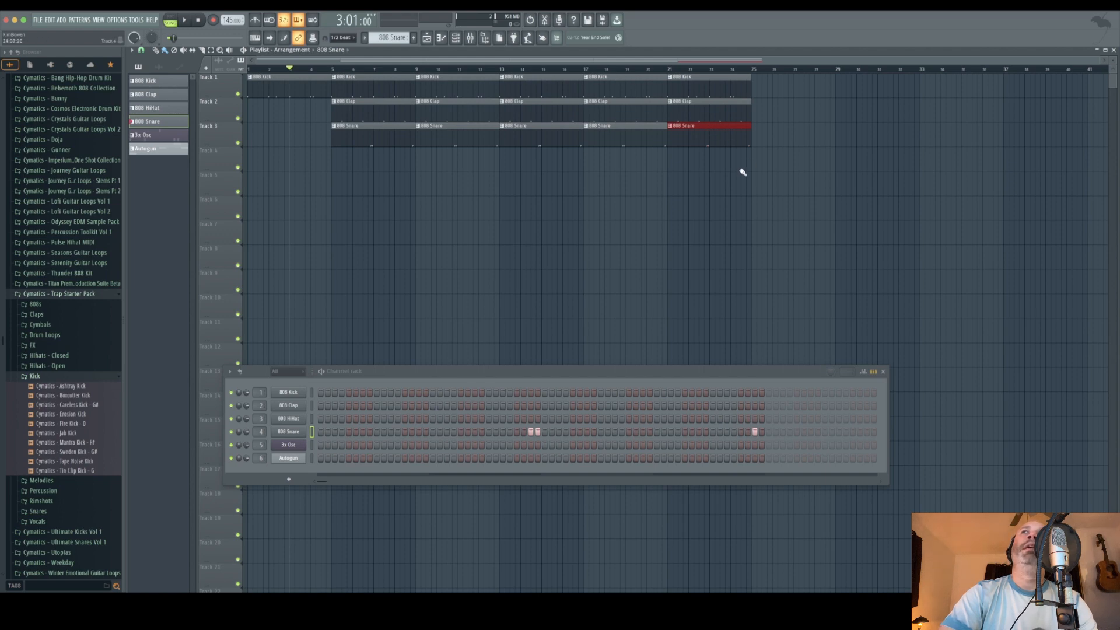
Duplicate the Kick, Clap and Snare clips at bars 21 to 24 into bars 25 to 28 and deselect them
drag(737, 195, 695, 91)
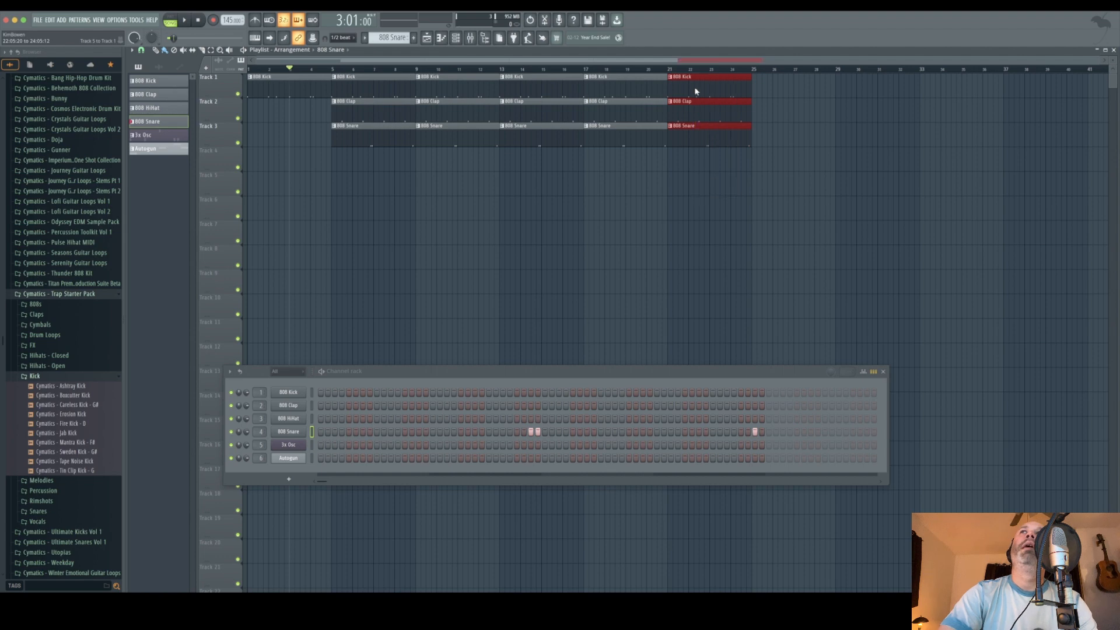
key(ctrl+b)
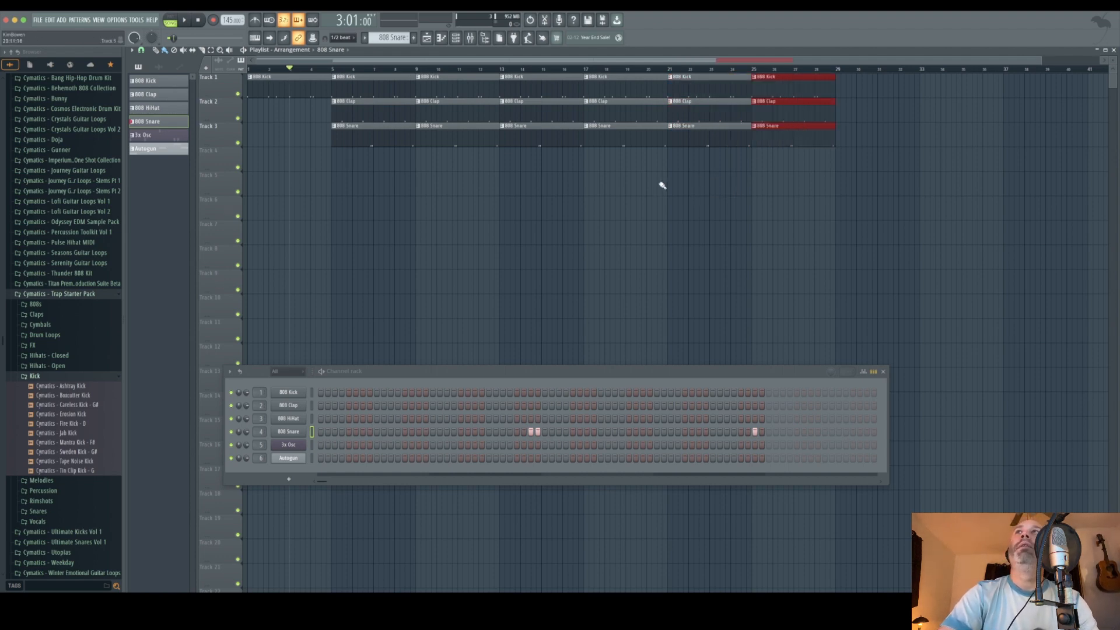
click(630, 187)
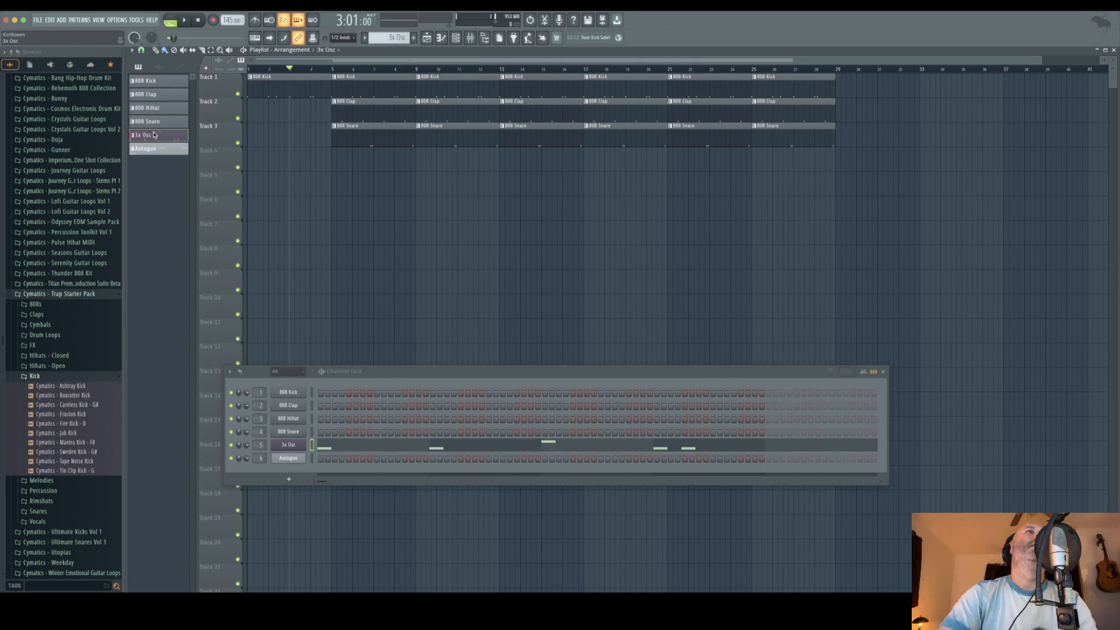
Fill bars 9 to 28 of Track 4 with five consecutive 3x Osc clips
drag(156, 135, 419, 157)
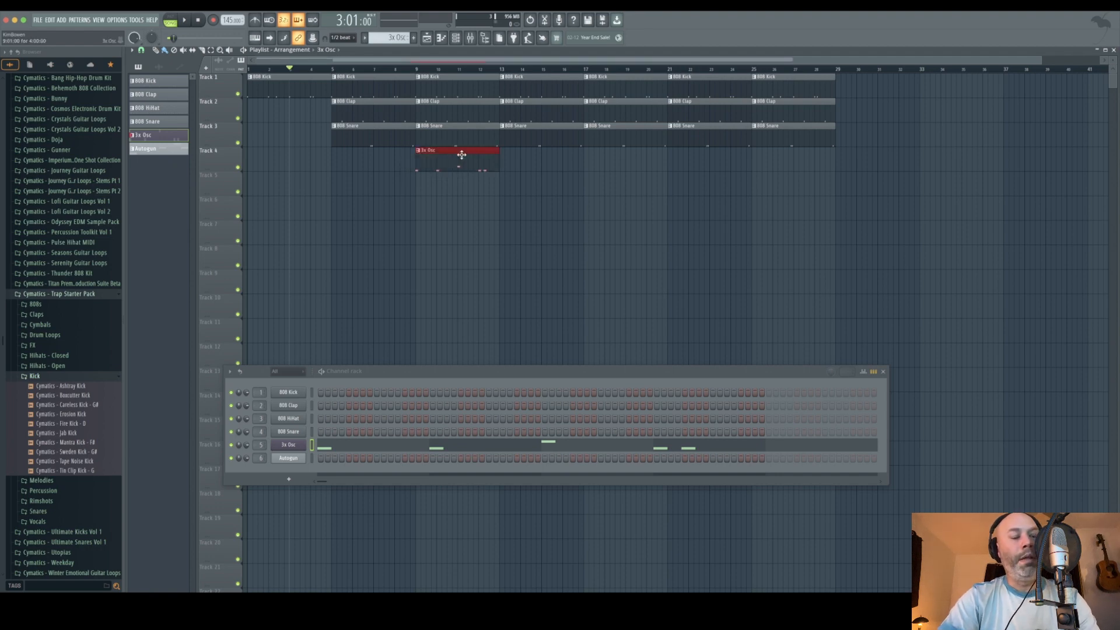
key(ctrl+b)
key(ctrl+b)
key(ctrl+b)
key(ctrl+b)
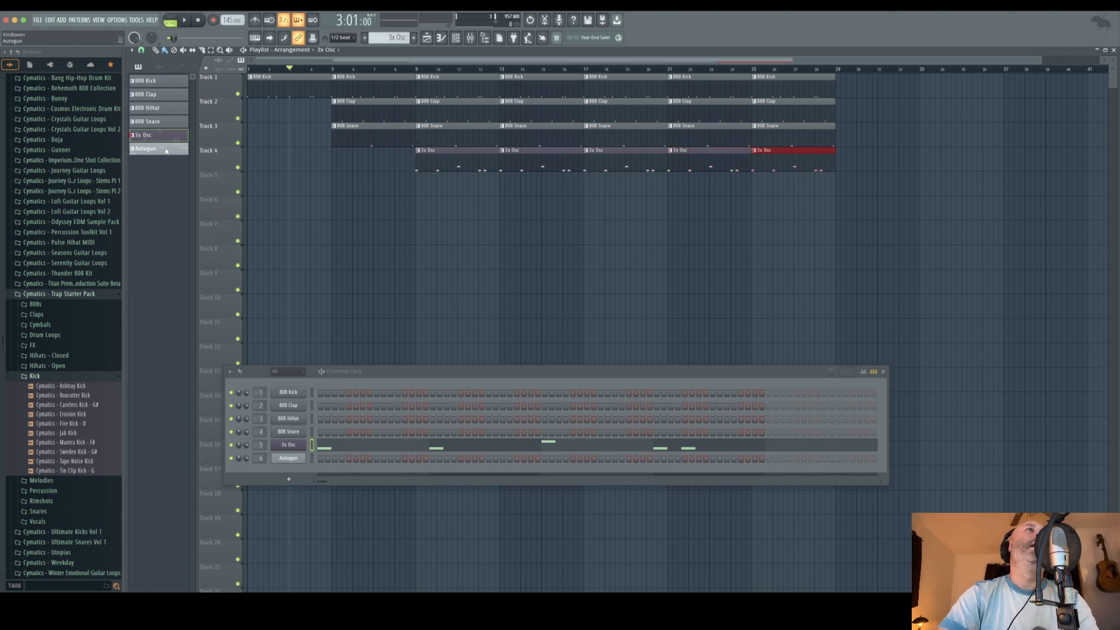
Fill bars 13 to 28 of Track 5 with four consecutive Autogun clips, the first aligned to the start of bar 13
drag(156, 151, 505, 181)
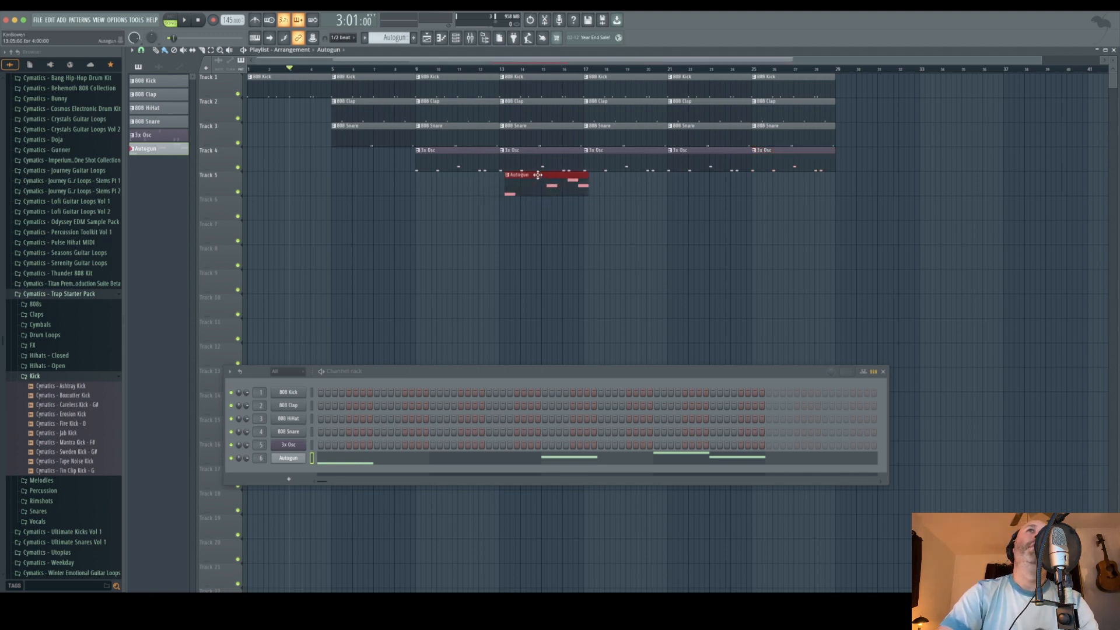
drag(536, 175, 534, 175)
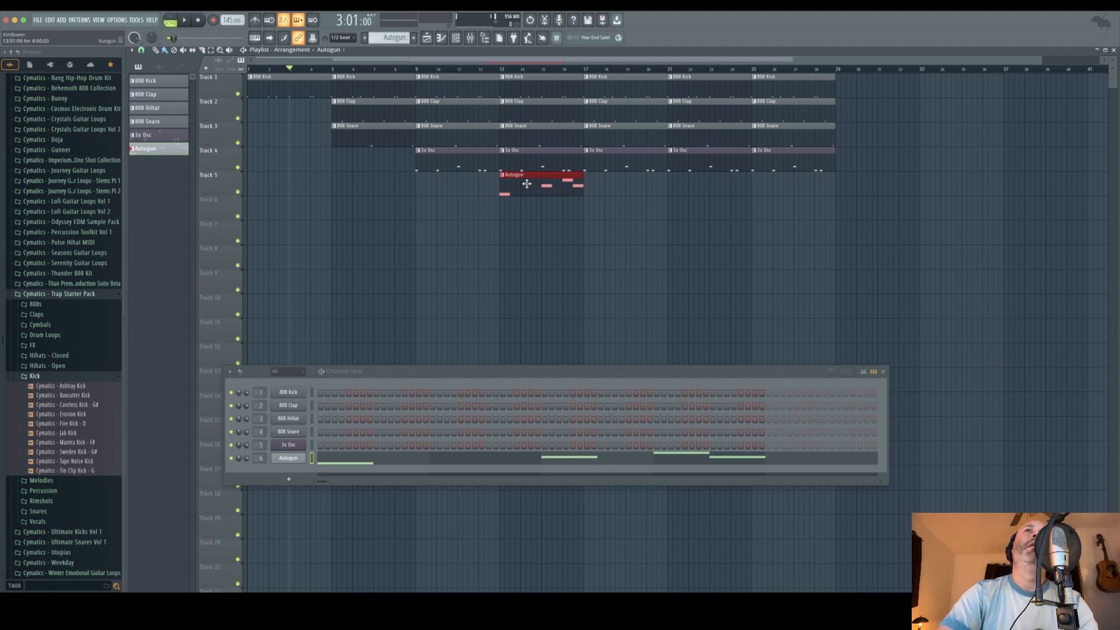
key(ctrl+b)
key(ctrl+b)
key(ctrl+b)
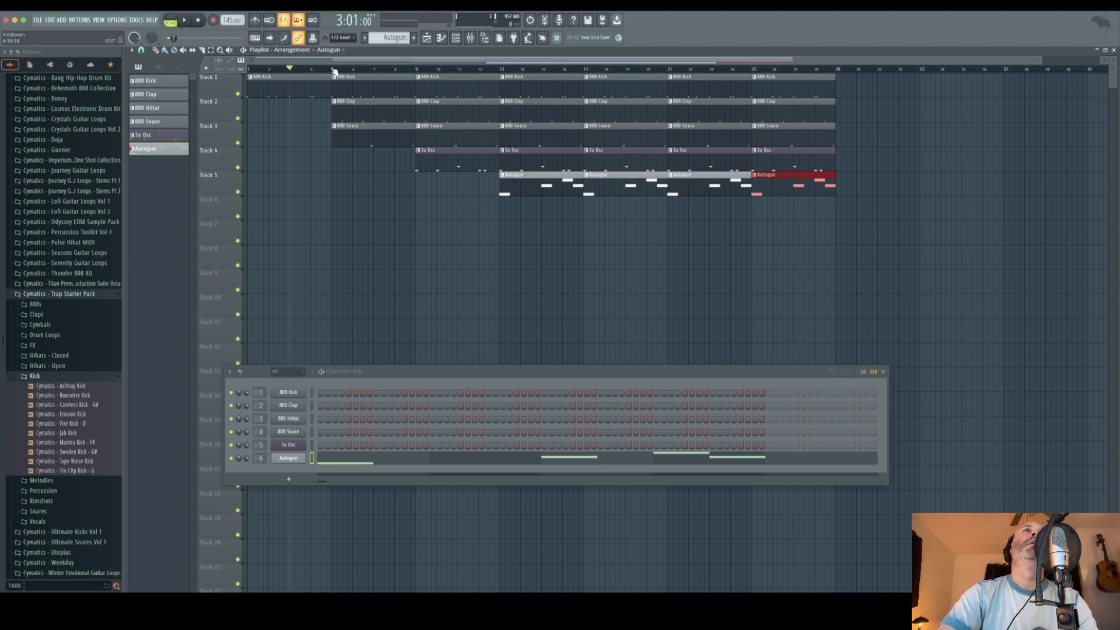
Play the arrangement from bar 3 and again from the end of bar 12
drag(334, 70, 300, 68)
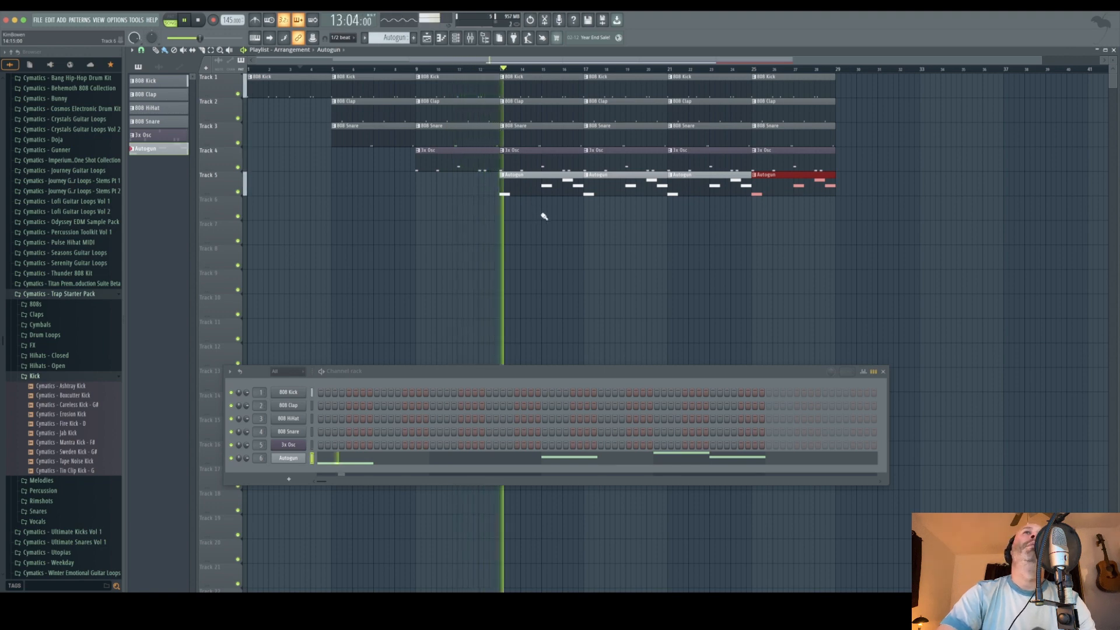
key(space)
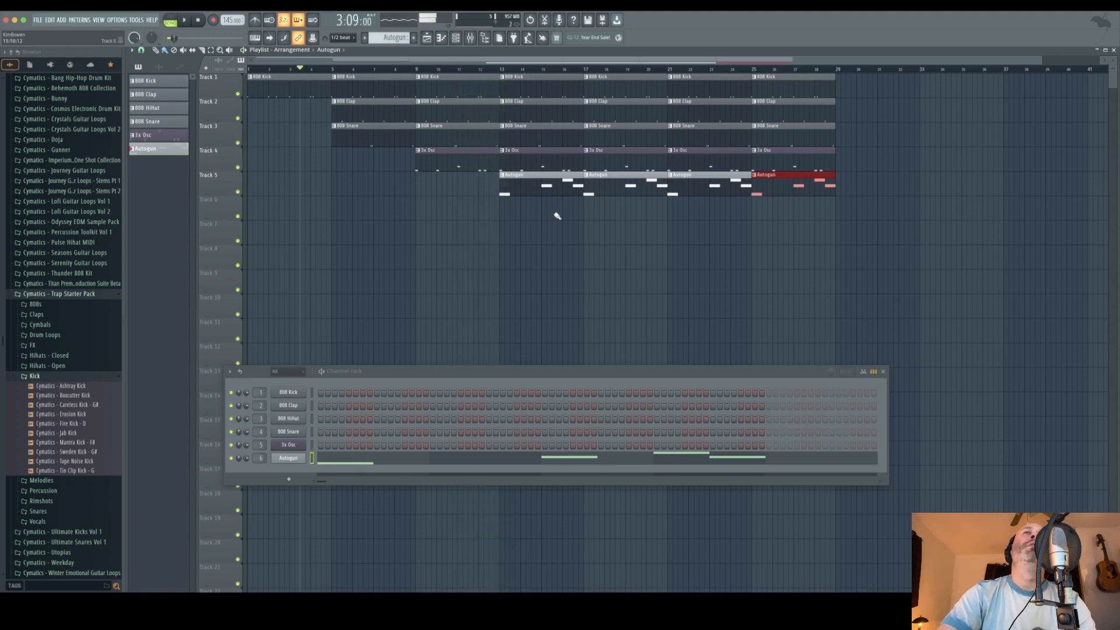
click(496, 70)
key(space)
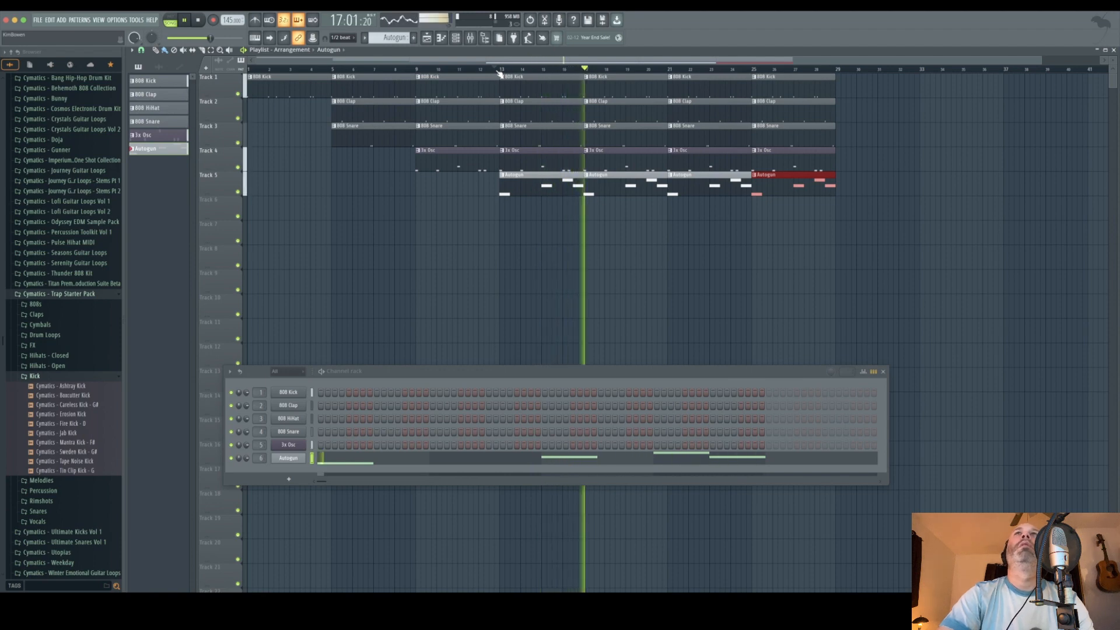
key(space)
scroll(511, 206, up, 8)
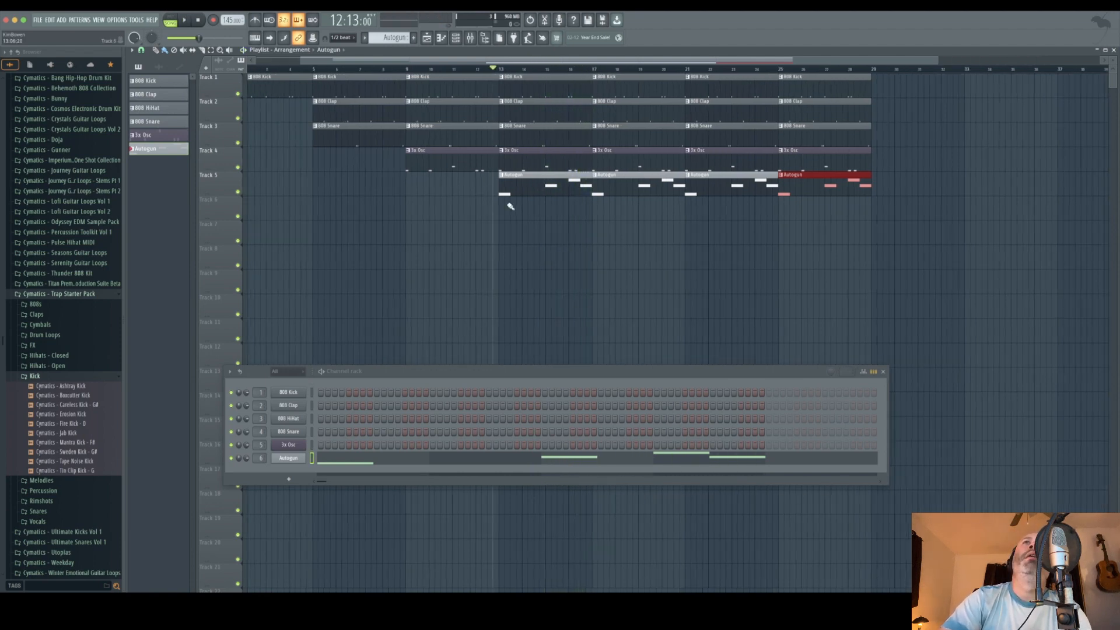
scroll(511, 206, down, 8)
scroll(511, 206, down, 1)
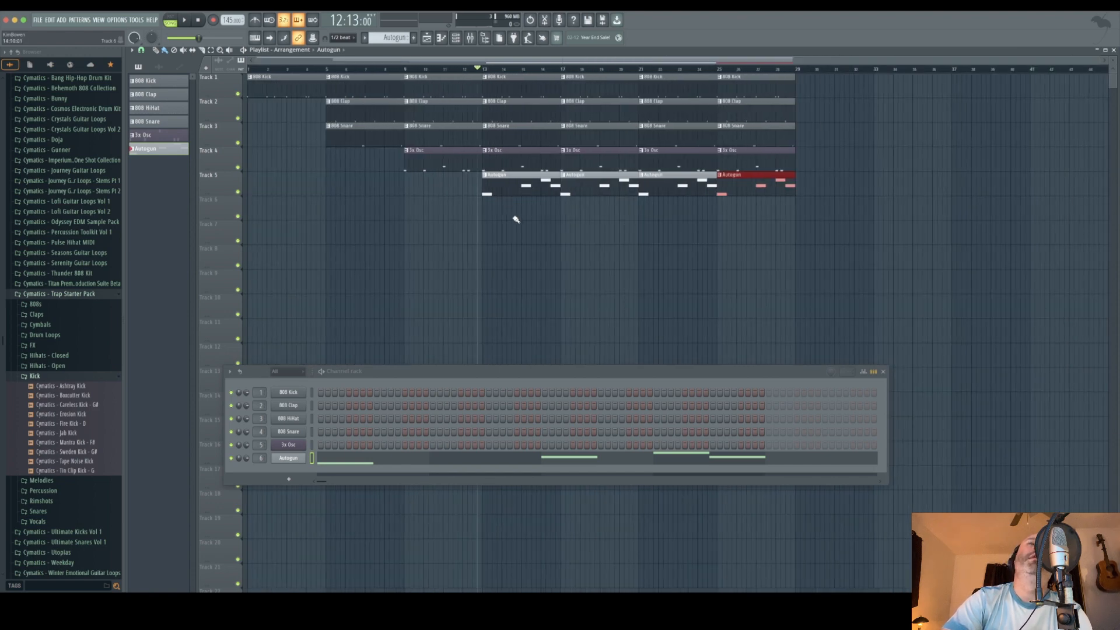
scroll(516, 220, up, 6)
scroll(515, 219, down, 6)
scroll(522, 231, up, 2)
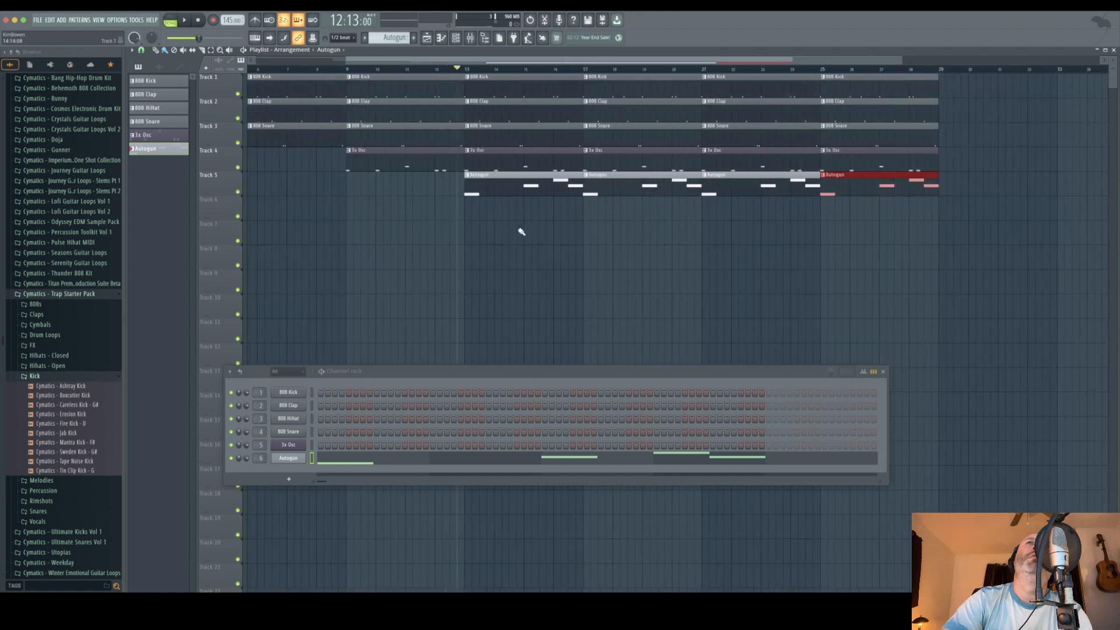
Duplicate all clips at bars 13 to 28 on Tracks 1 to 5 twice to fill bars 29 to 60, and deselect them
scroll(522, 231, down, 2)
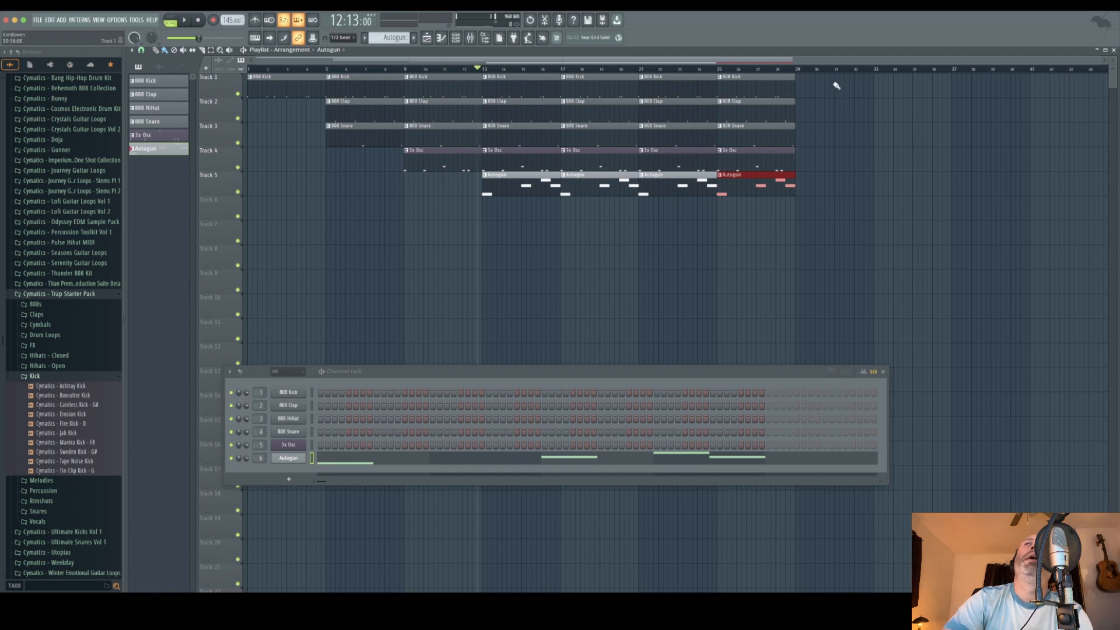
drag(836, 86, 526, 236)
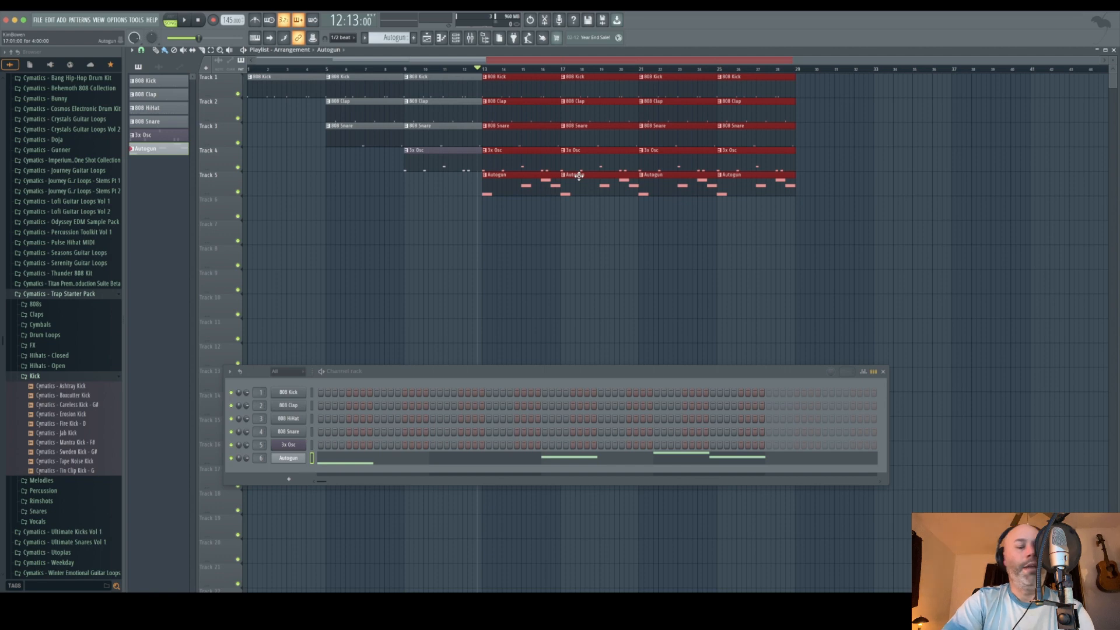
key(ctrl+b)
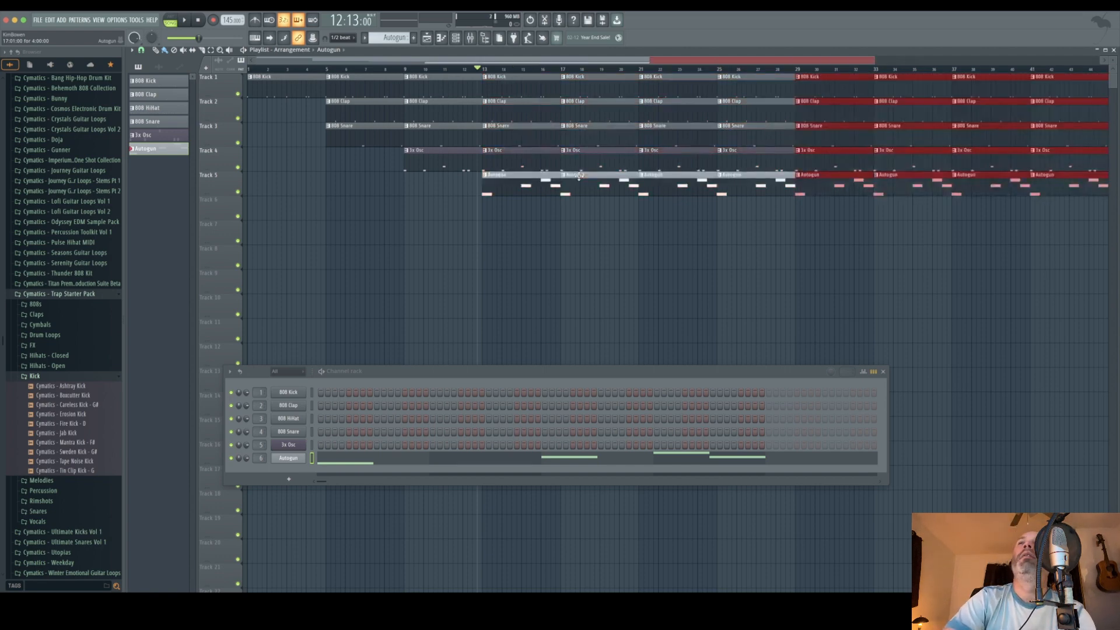
key(ctrl+b)
scroll(597, 153, down, 3)
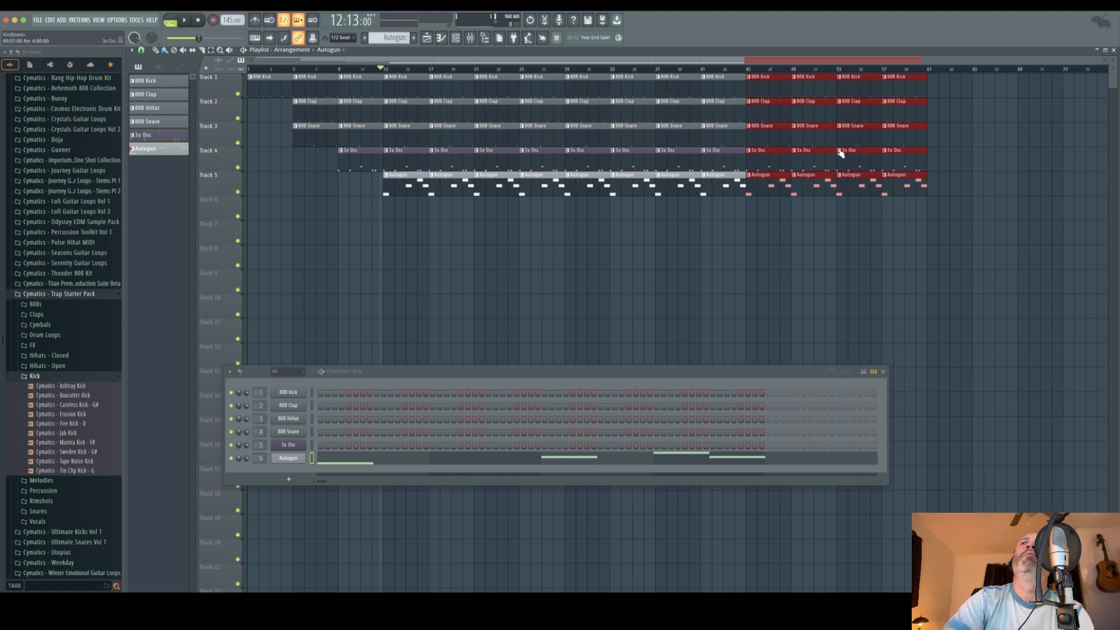
click(978, 122)
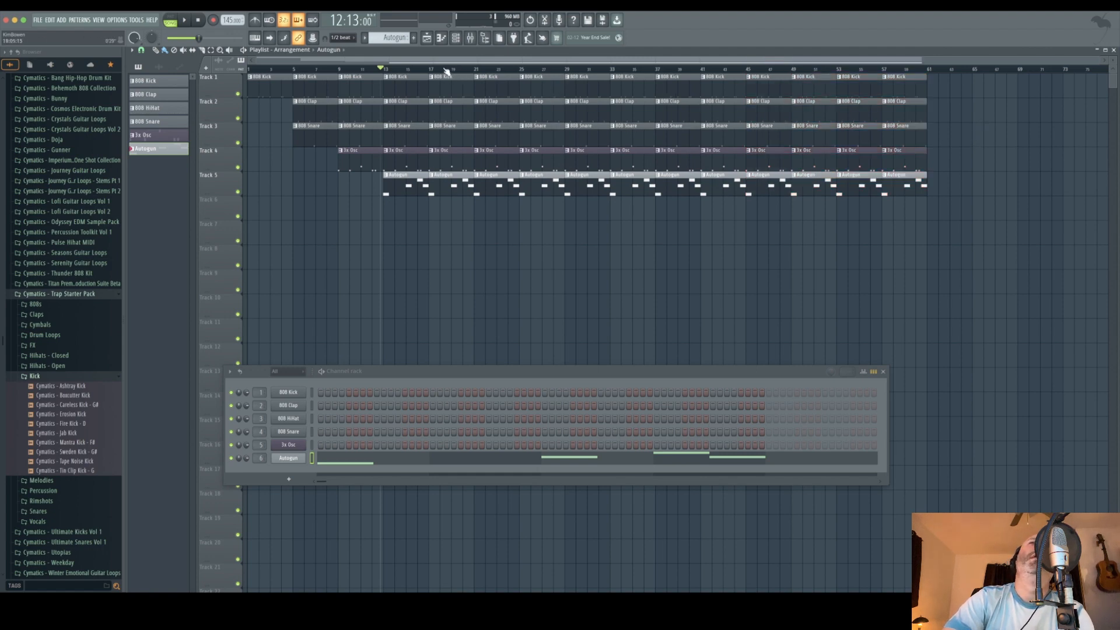
Delete the 808 Clap clip at bar 21 and the 808 Snare and 808 Clap clips at bar 29
click(502, 101)
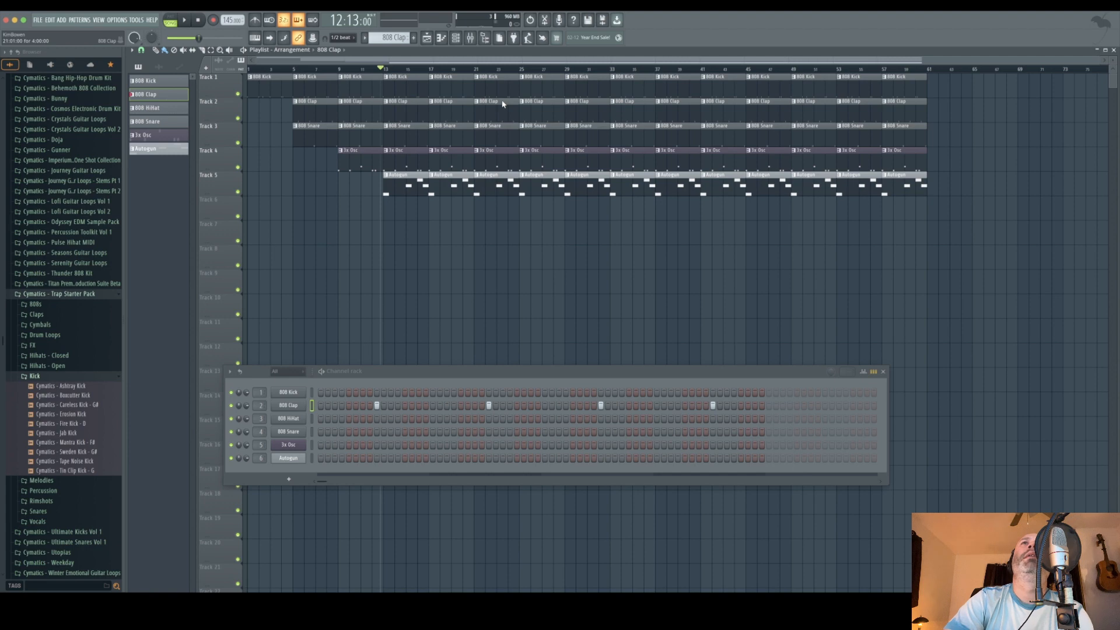
right_click(502, 104)
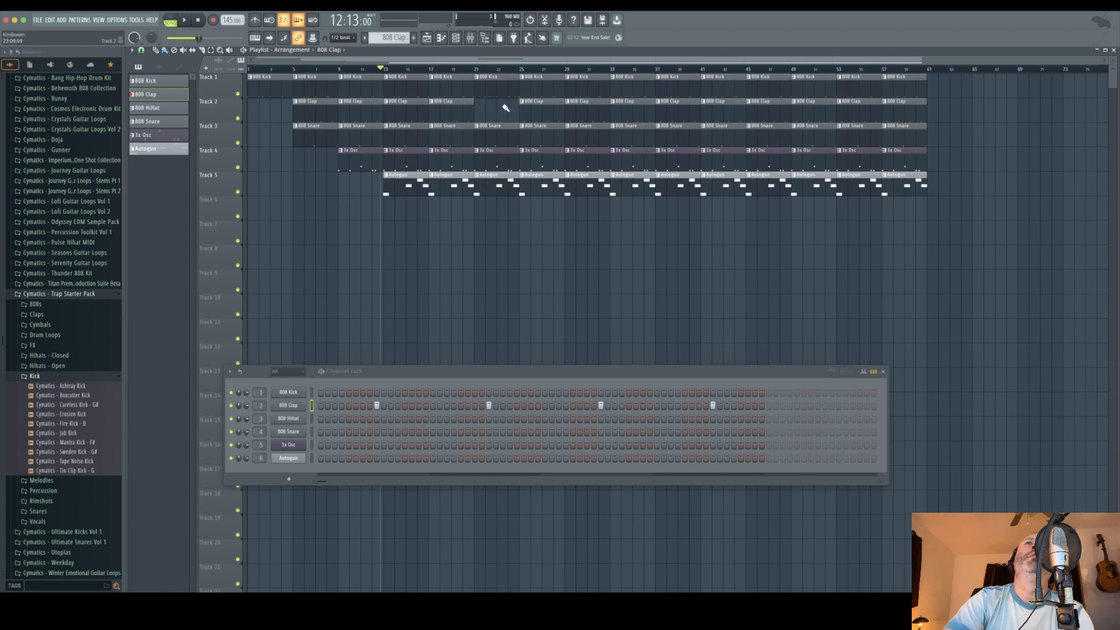
right_click(579, 125)
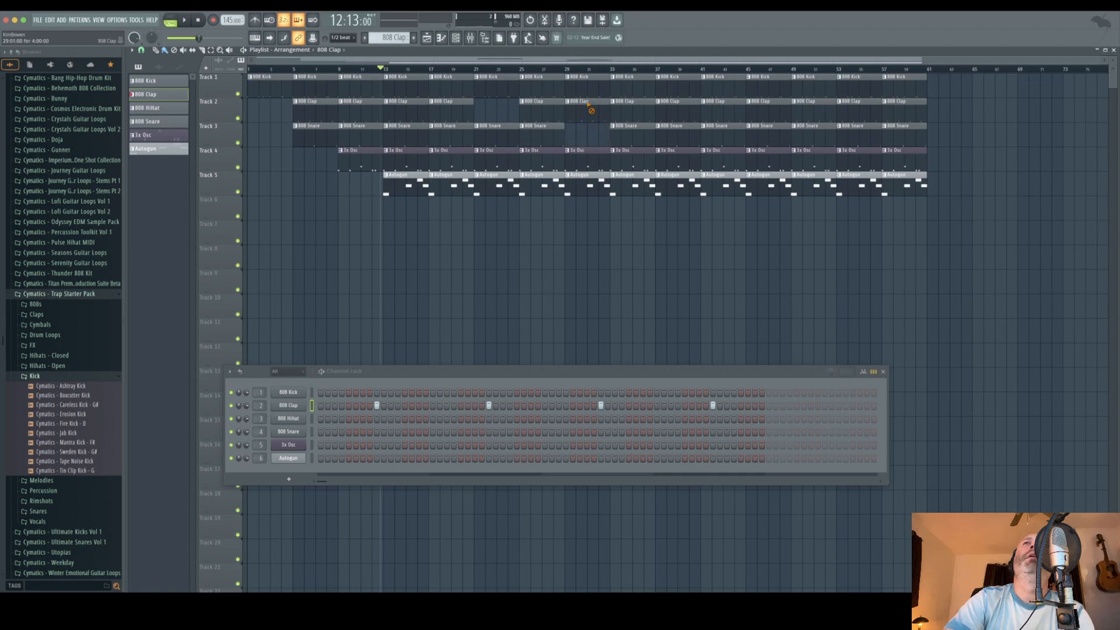
right_click(590, 105)
Delete the 3x Osc and Autogun clips at bars 33 and 37 on Tracks 4 and 5
right_click(642, 154)
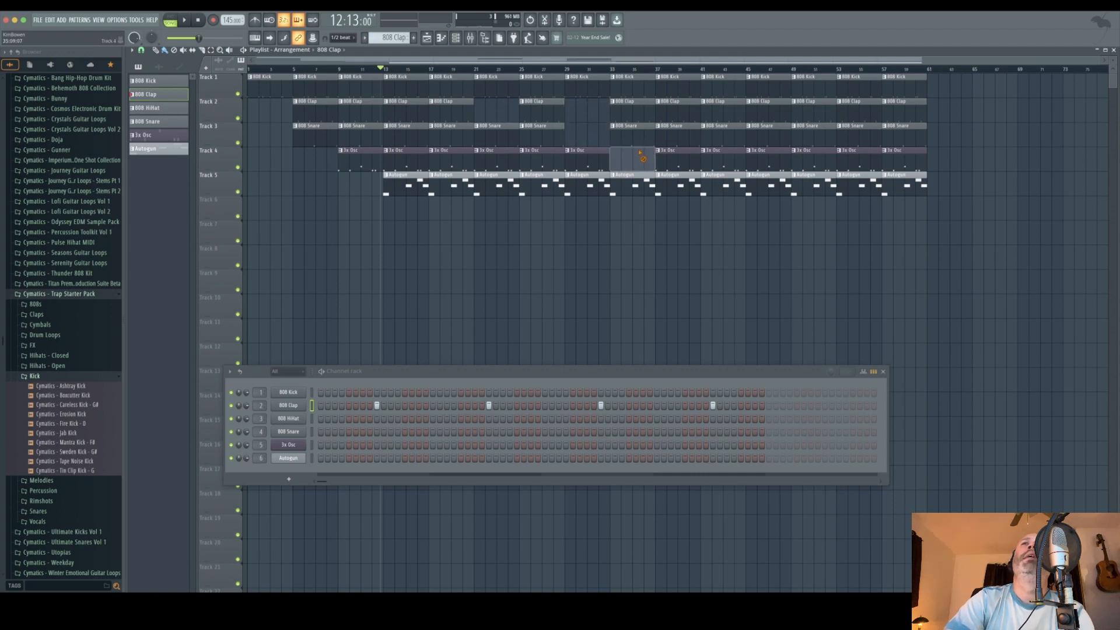
right_click(636, 174)
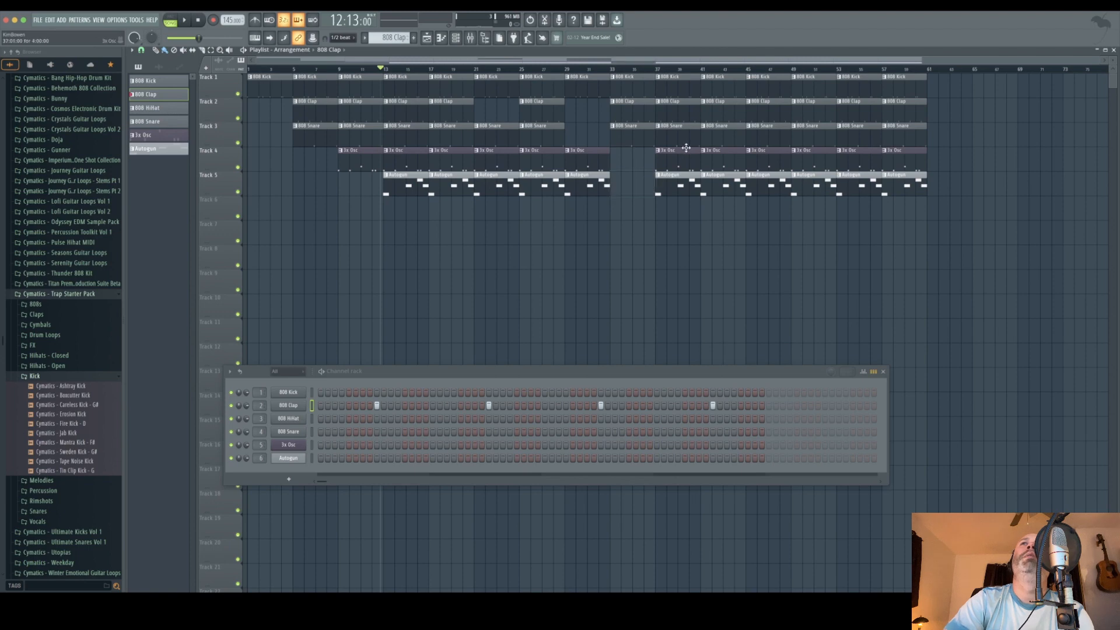
right_click(685, 151)
right_click(680, 179)
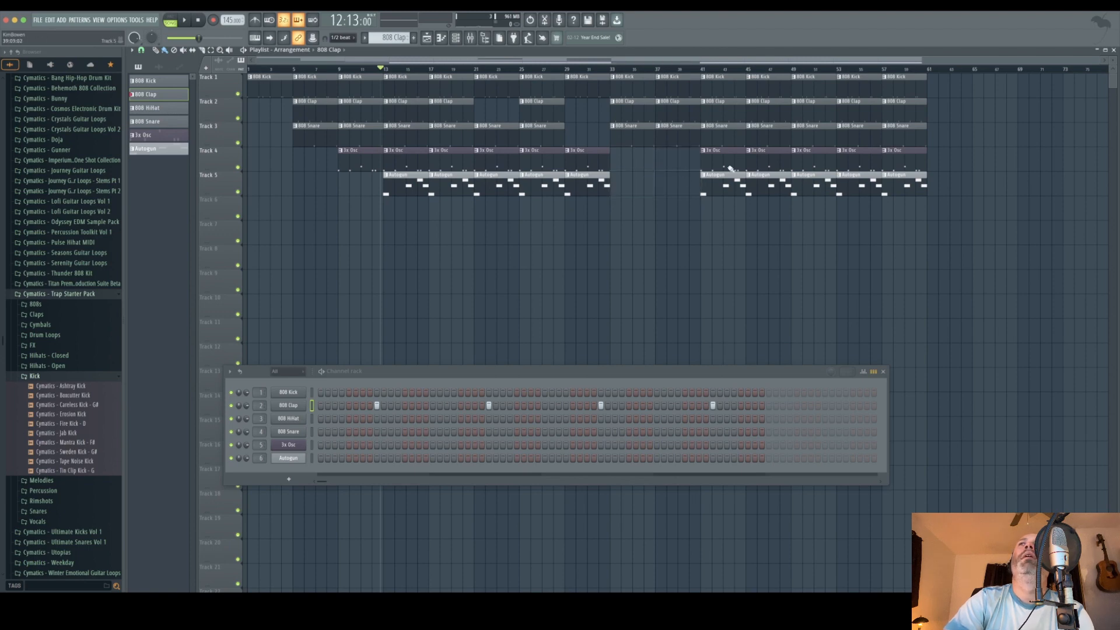
Delete the 808 Snare and 808 Clap clips at bar 49 and the 808 Kick clips at bars 33 and 37
right_click(825, 126)
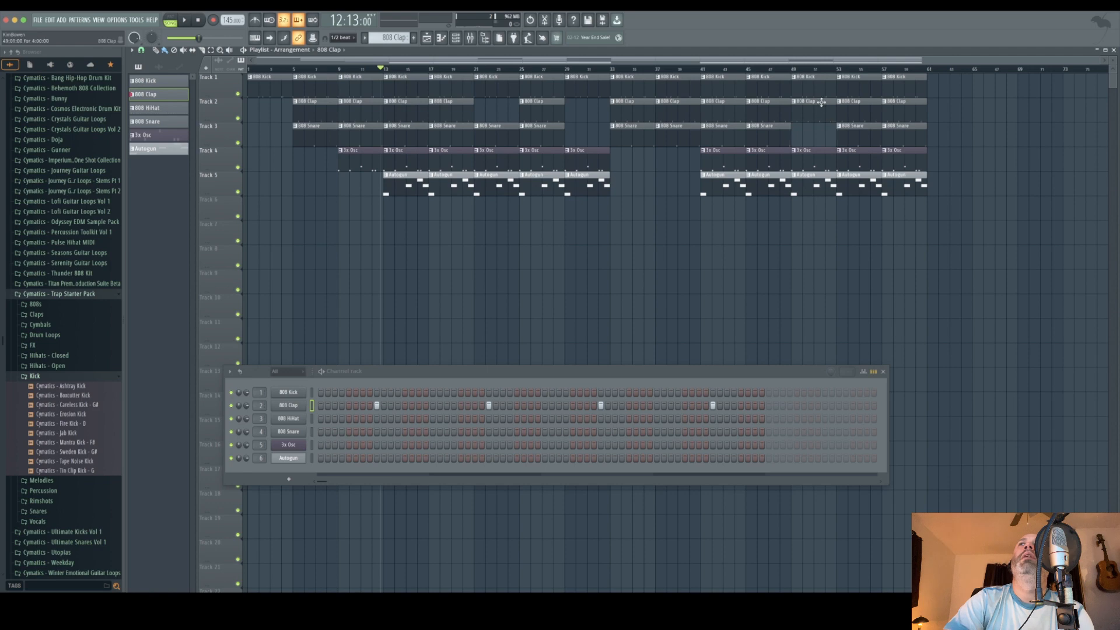
right_click(823, 104)
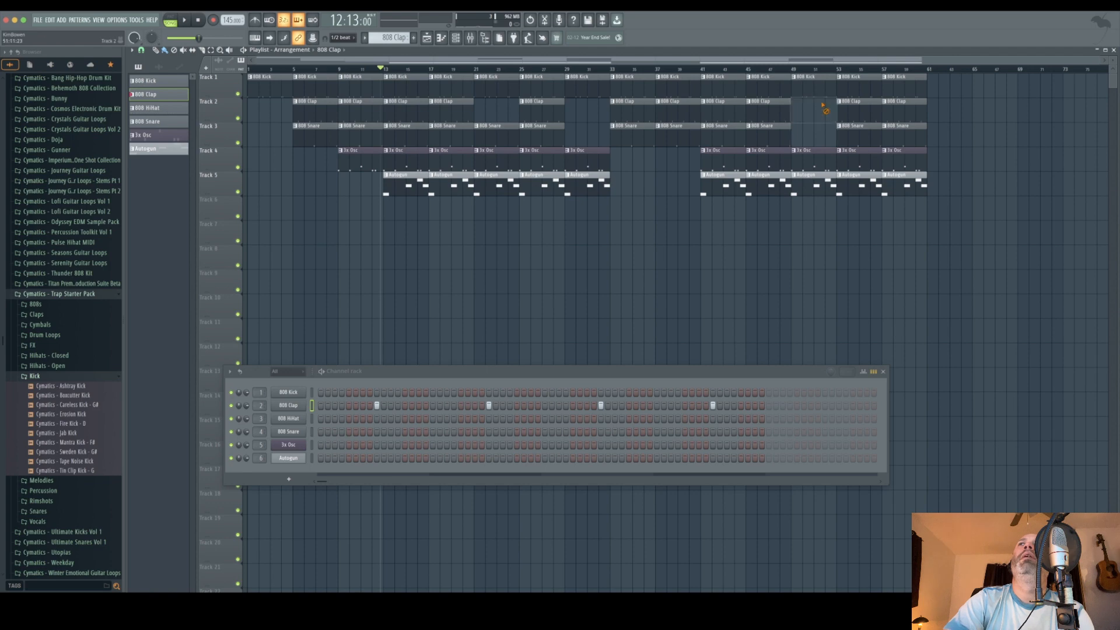
right_click(634, 77)
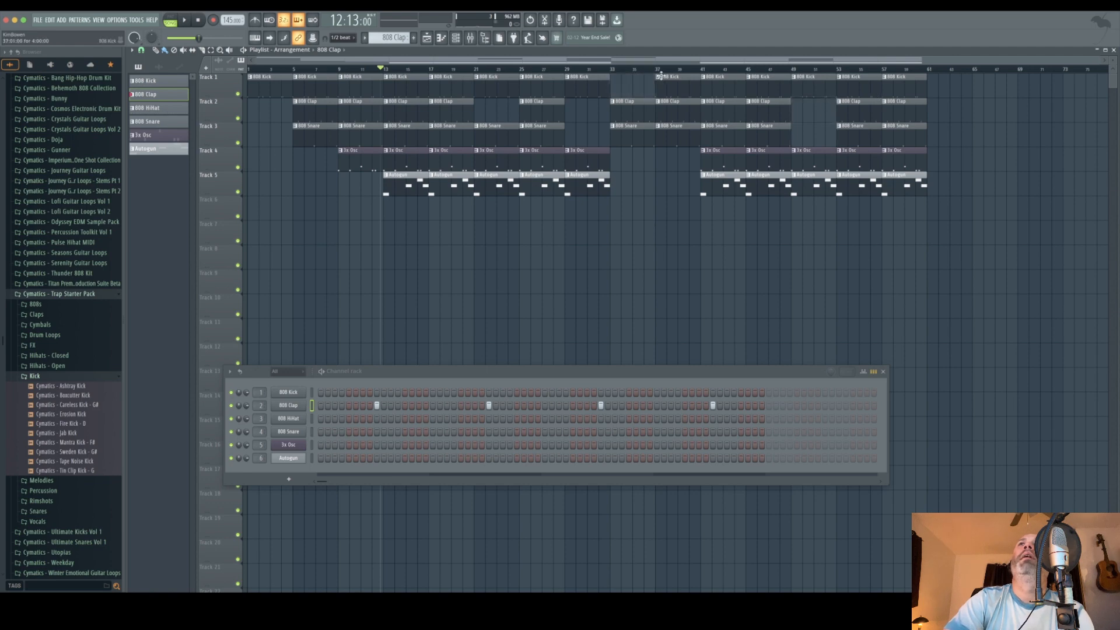
right_click(674, 77)
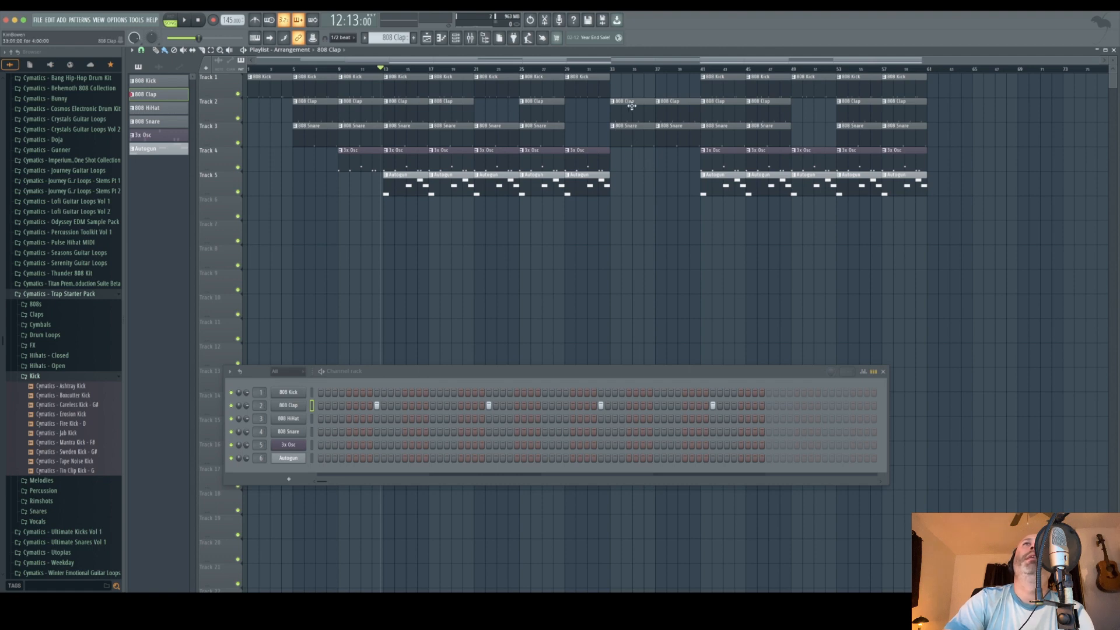
Play the thinned-out arrangement from bar 13 and skip playback ahead to bar 19
click(388, 70)
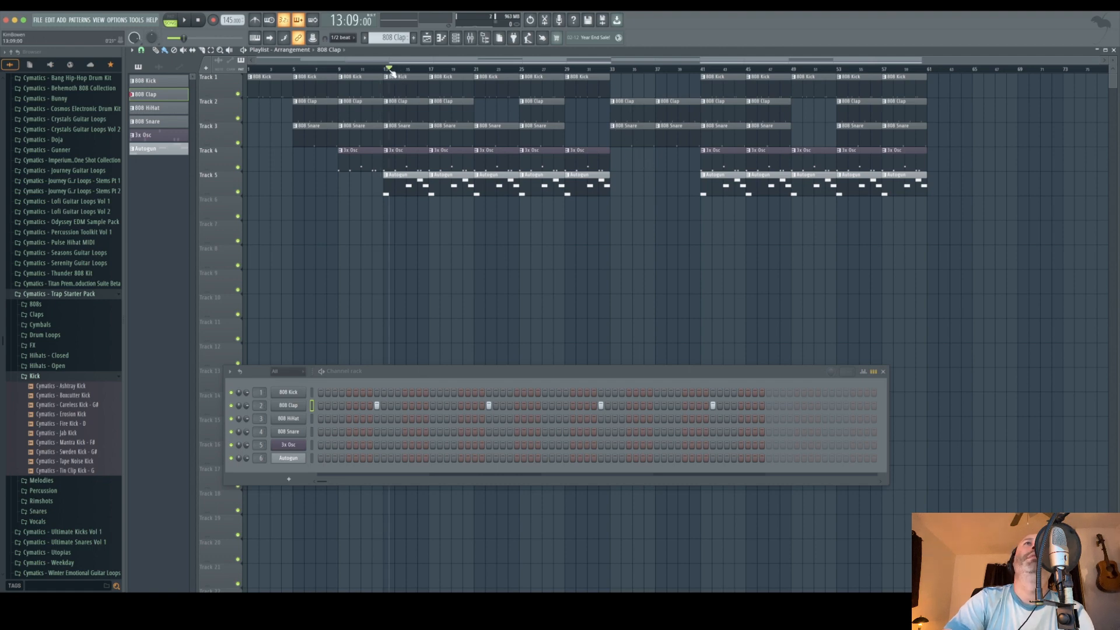
key(space)
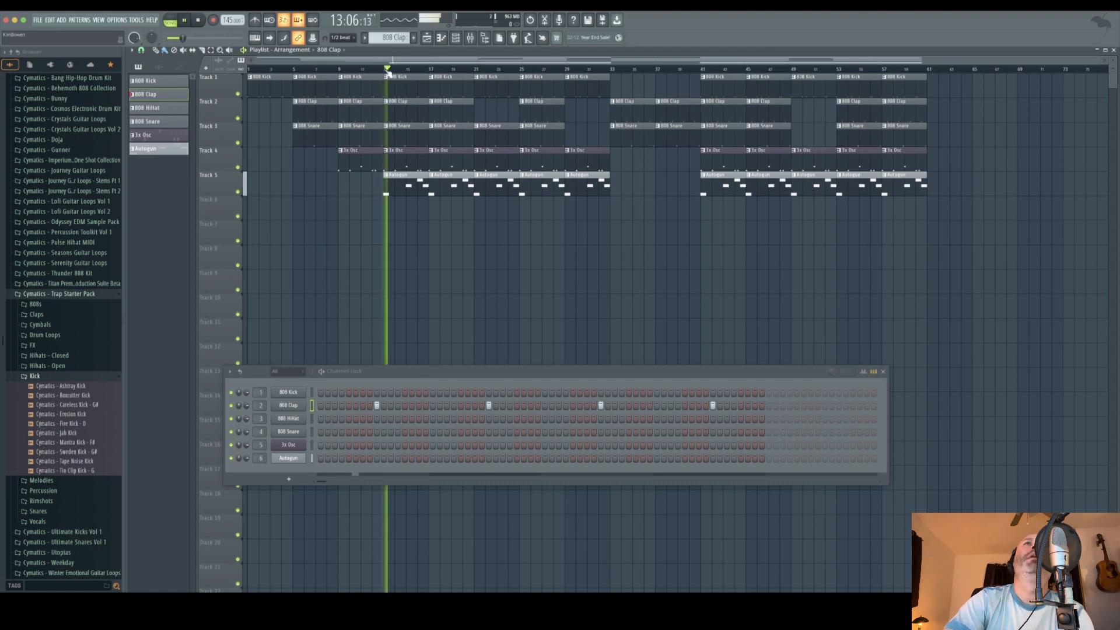
click(458, 70)
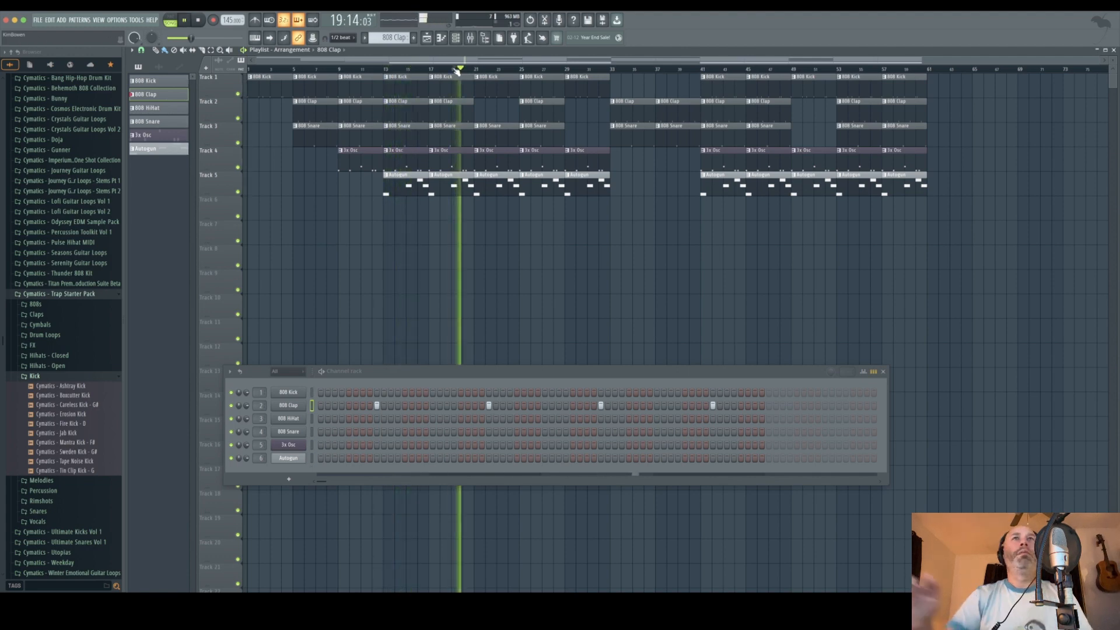
Skip playback to just before bar 33 and to bar 48 to check the breaks, and stop playback
click(607, 69)
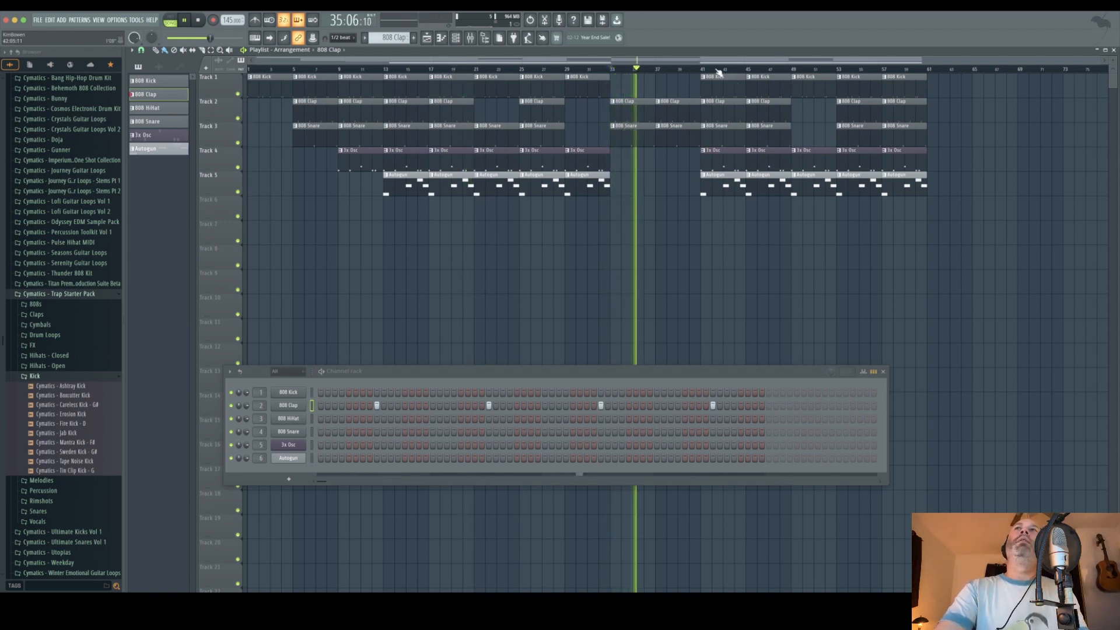
click(789, 70)
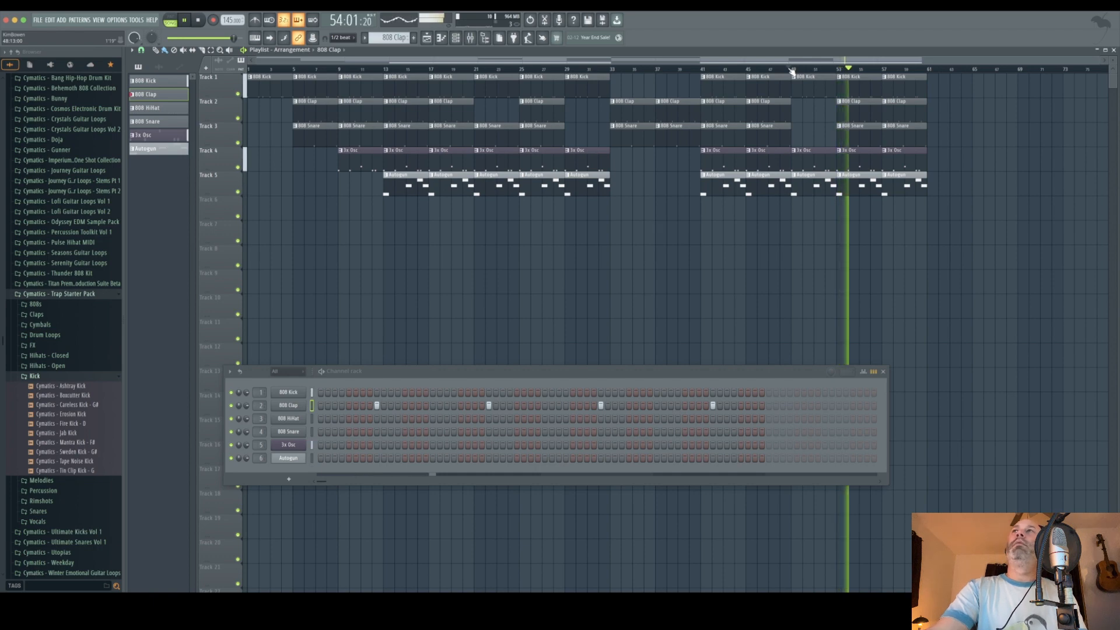
key(space)
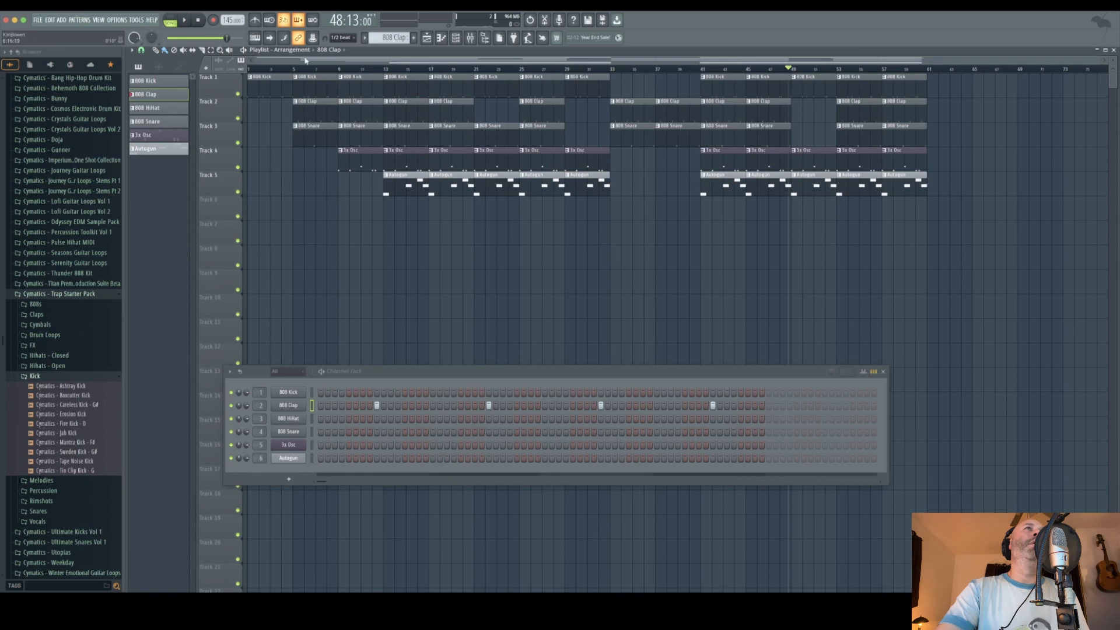
Start saving the project and name it BEAT 1
click(38, 21)
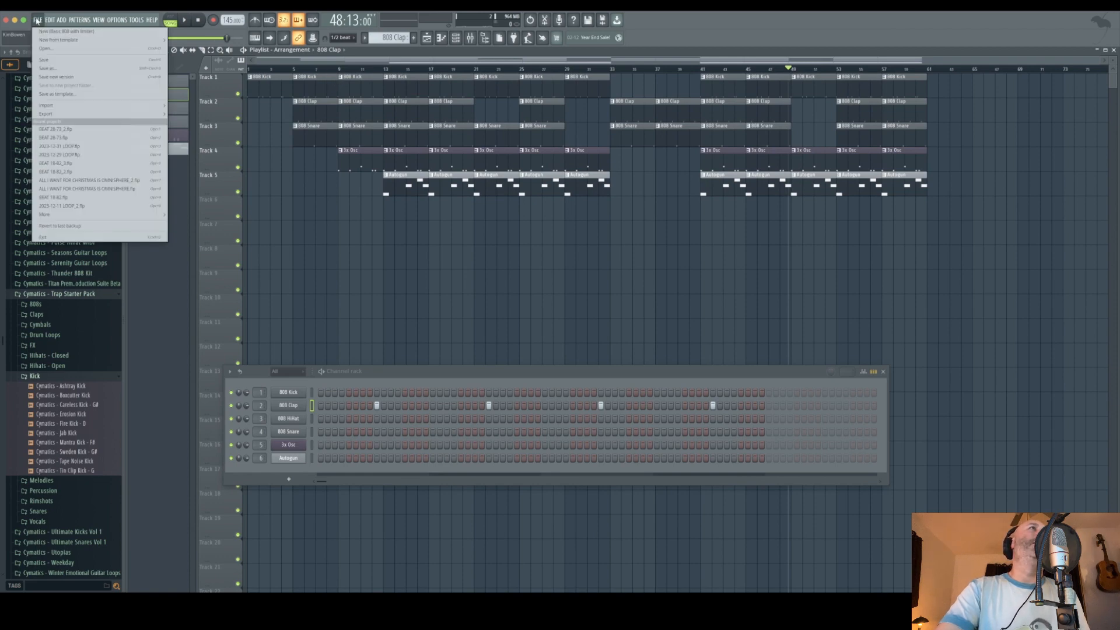
click(63, 61)
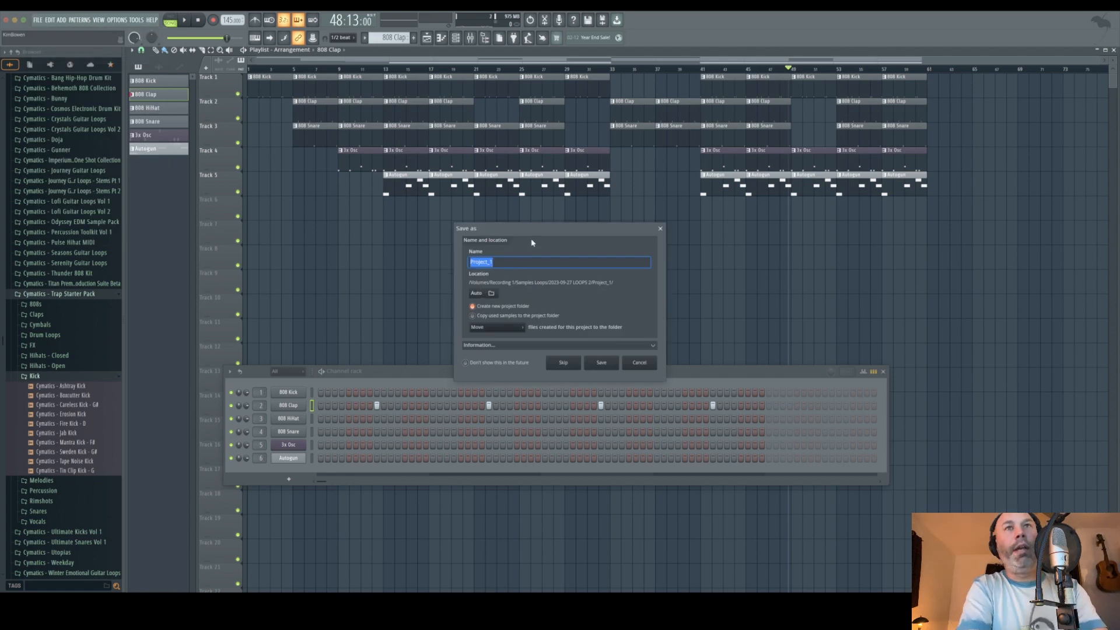
text(be)
key(BackSpace)
key(BackSpace)
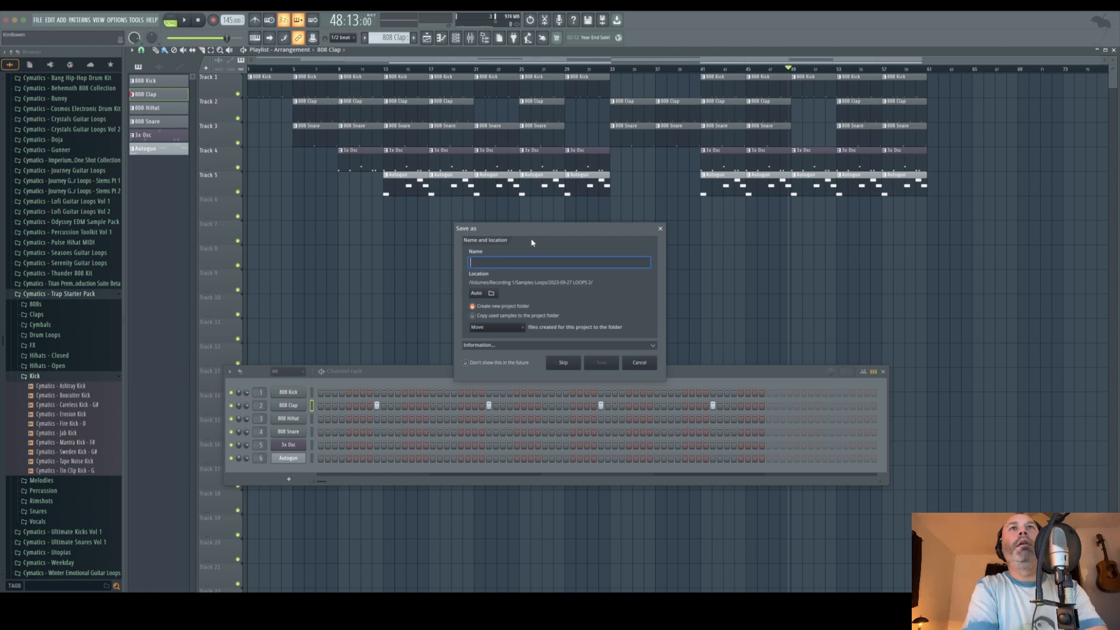
text(BEAT 1)
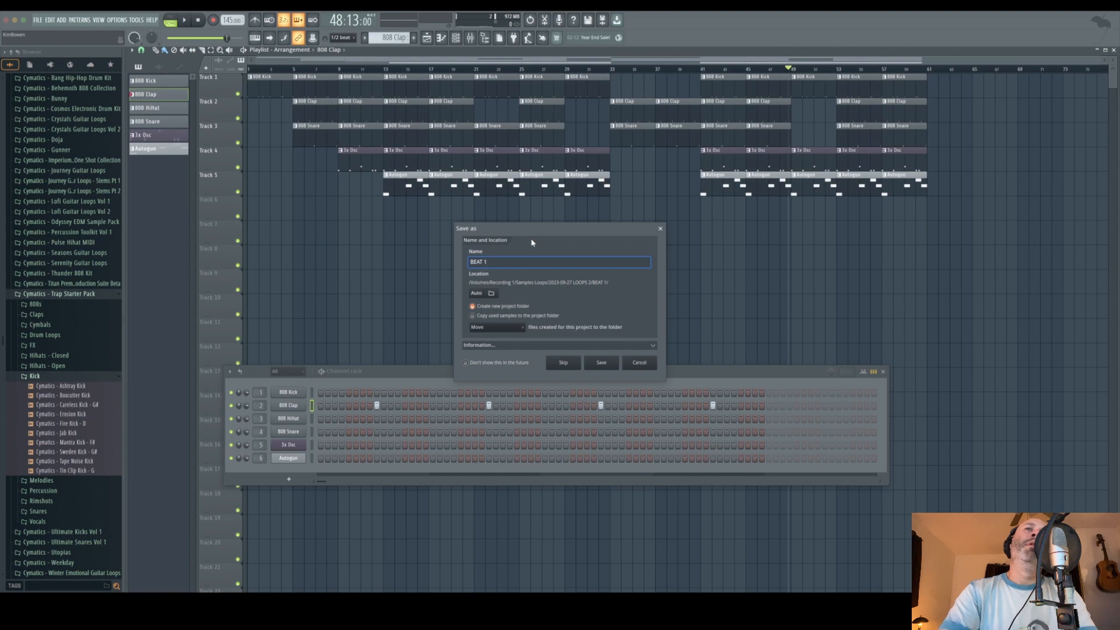
Create a BEATS folder on the Samples 1 drive and save the project there
click(493, 296)
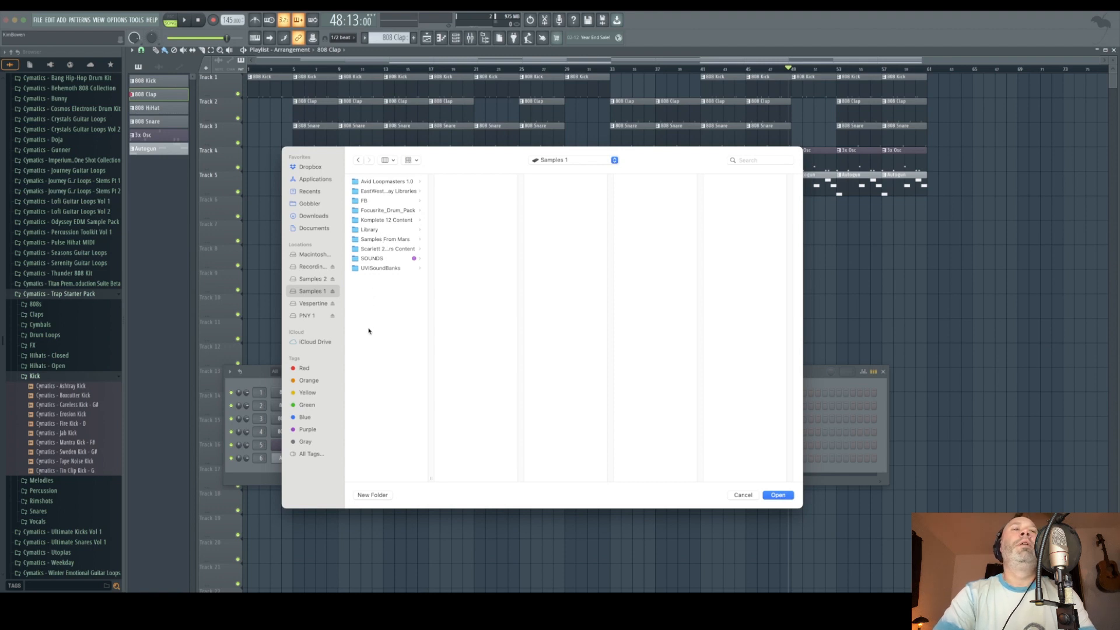
click(373, 495)
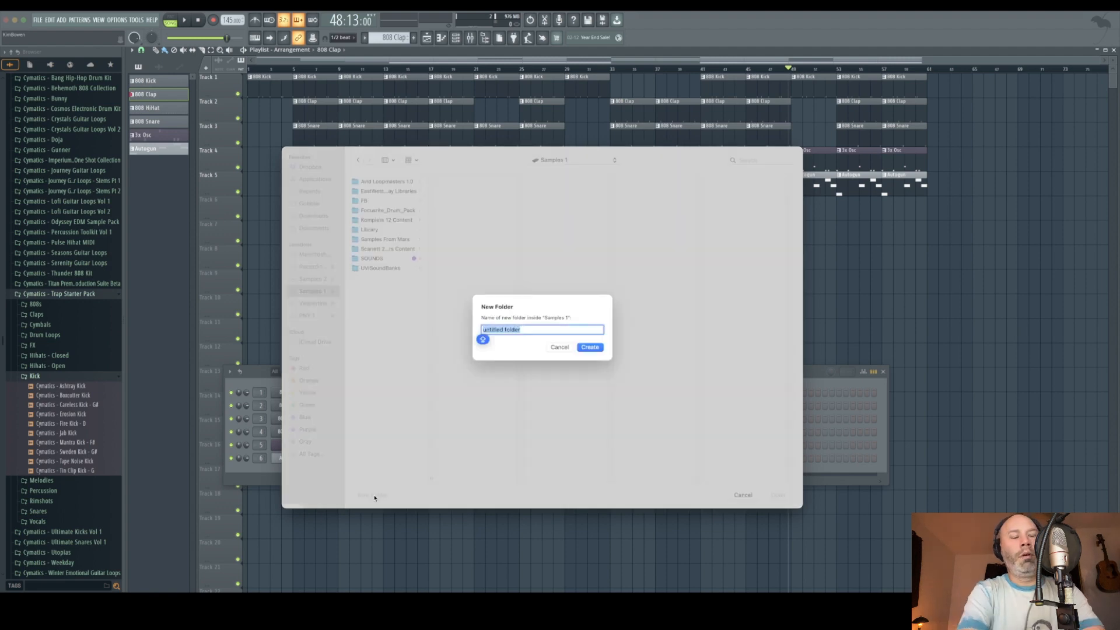
text(N)
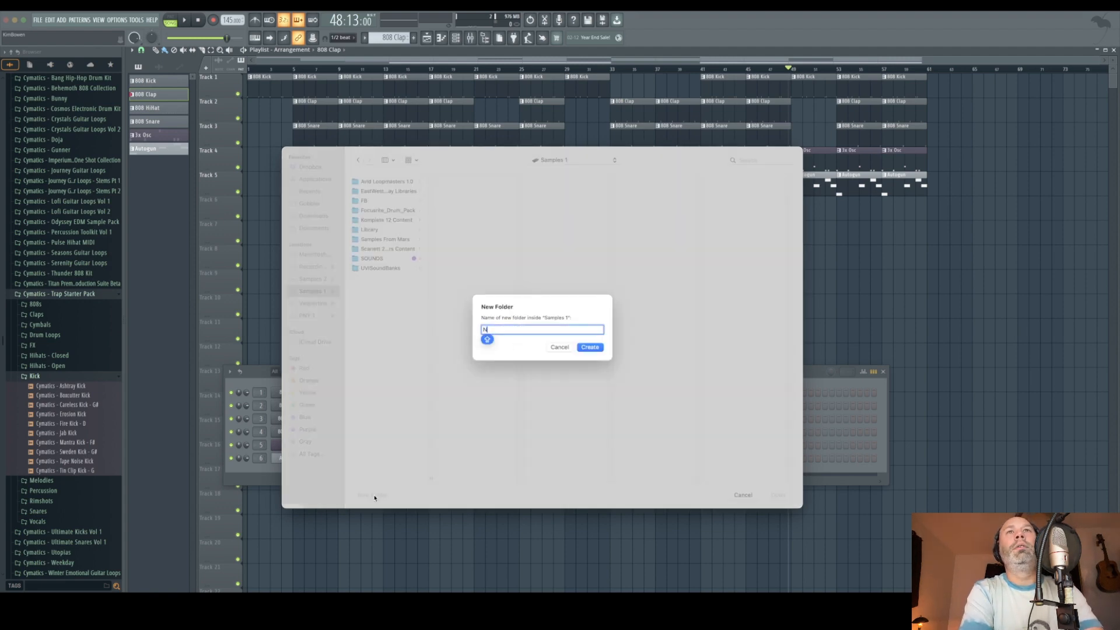
text(R)
key(BackSpace)
key(BackSpace)
key(Caps_Lock)
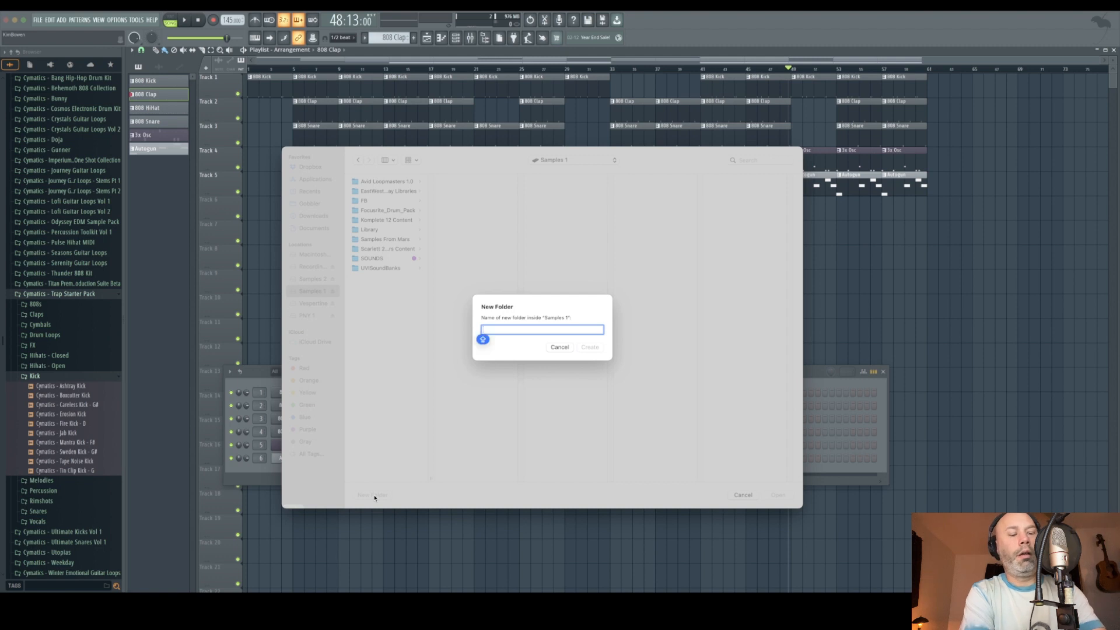
text(BEATS)
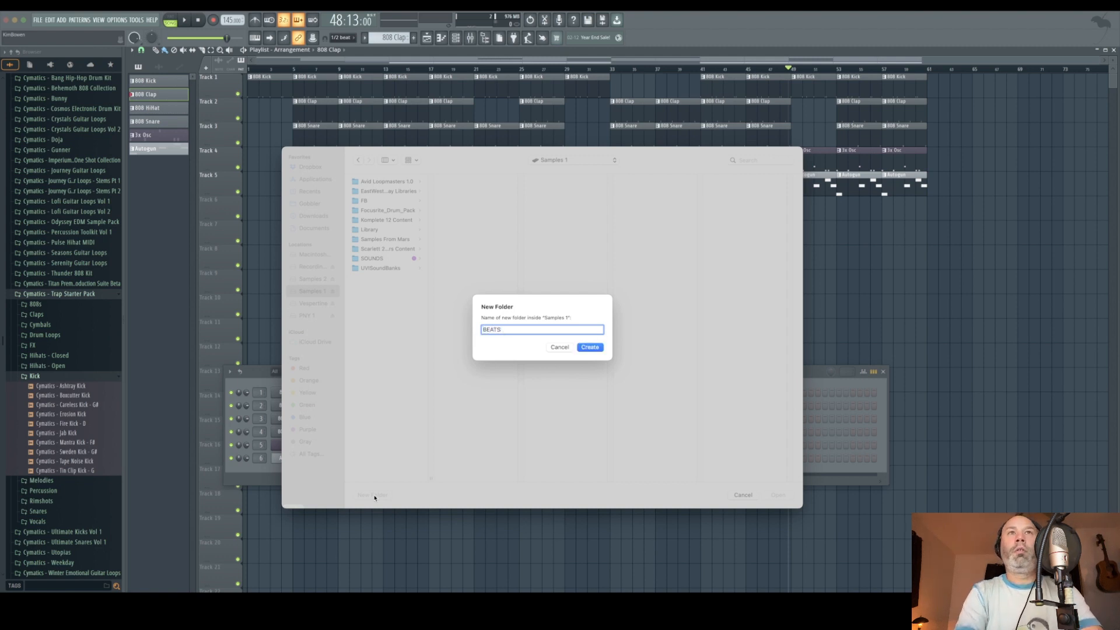
key(Return)
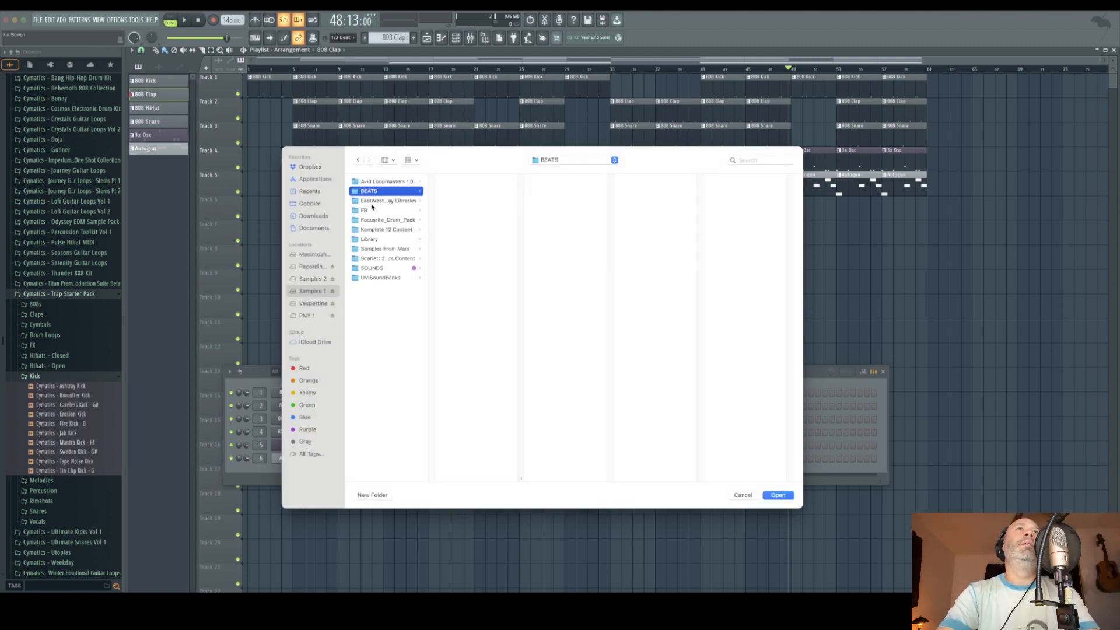
click(775, 495)
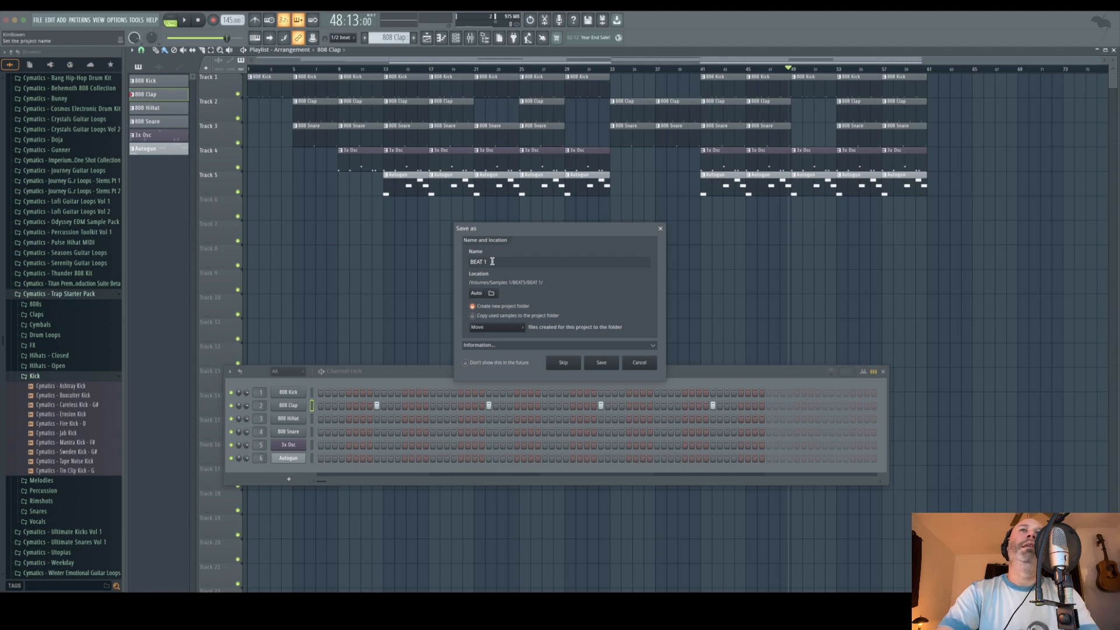
click(610, 360)
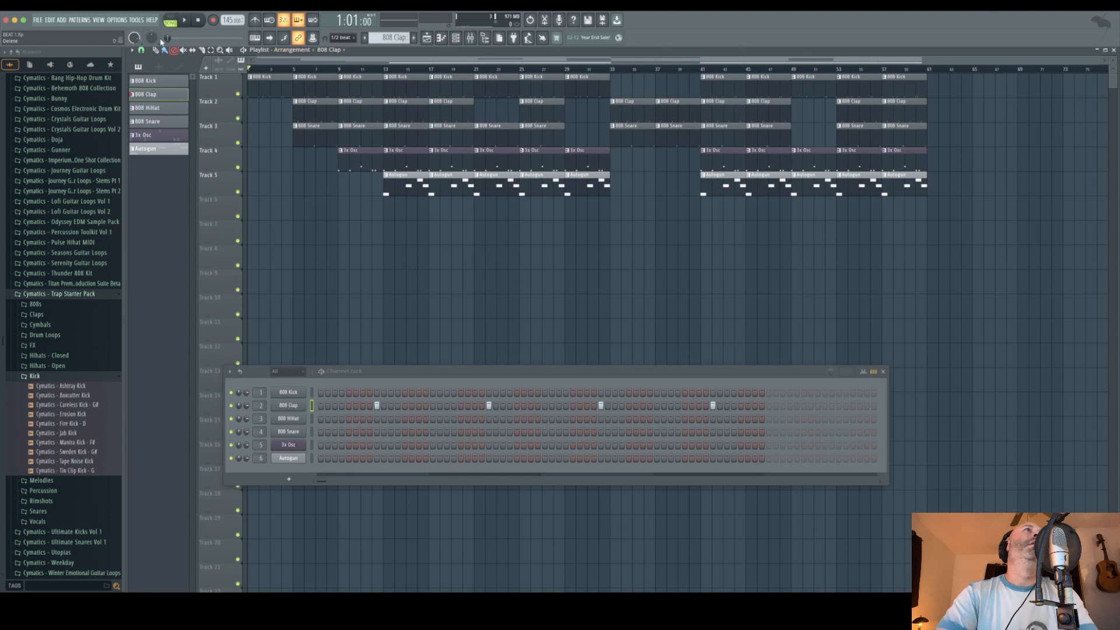
Export the full song as the Microsoft wave file BEAT 1.wav in the BEAT 1 folder and start rendering
click(36, 21)
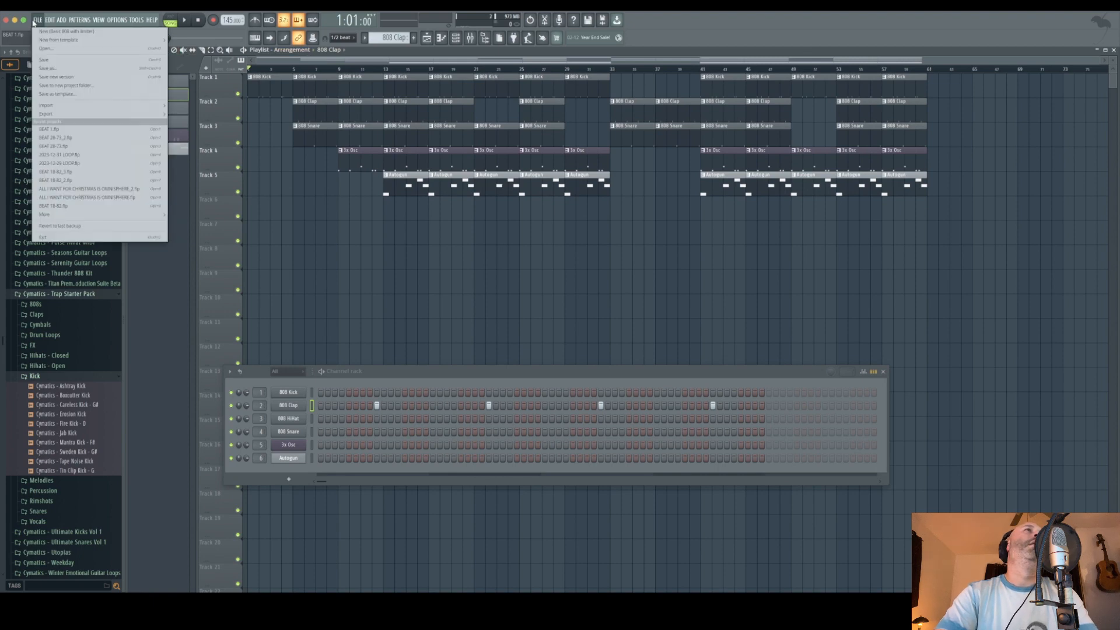
mouse_move(120, 114)
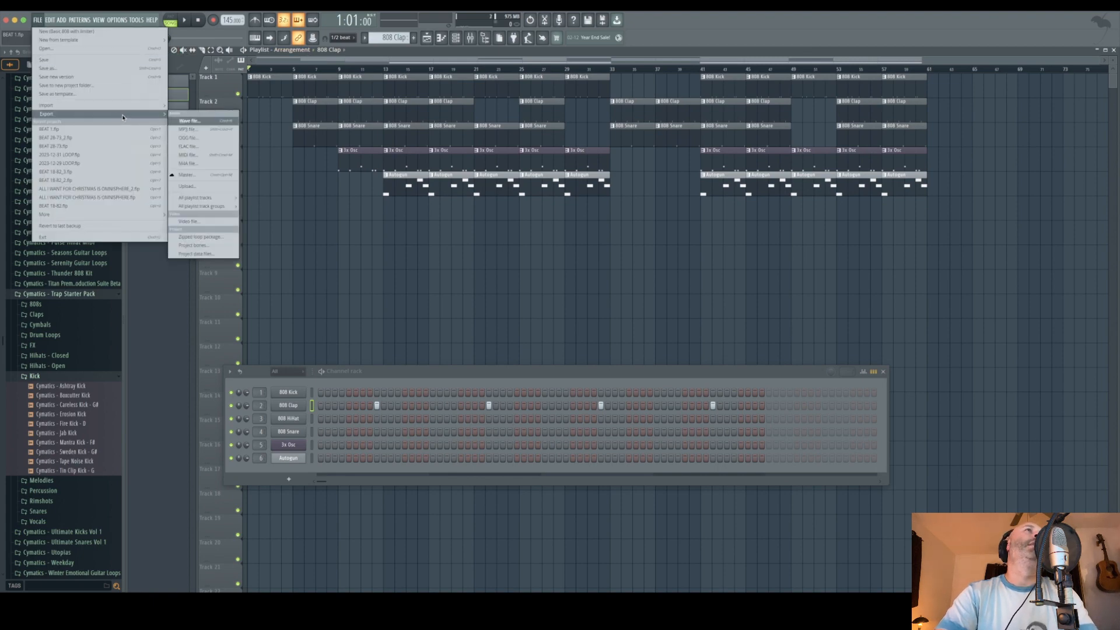
click(208, 122)
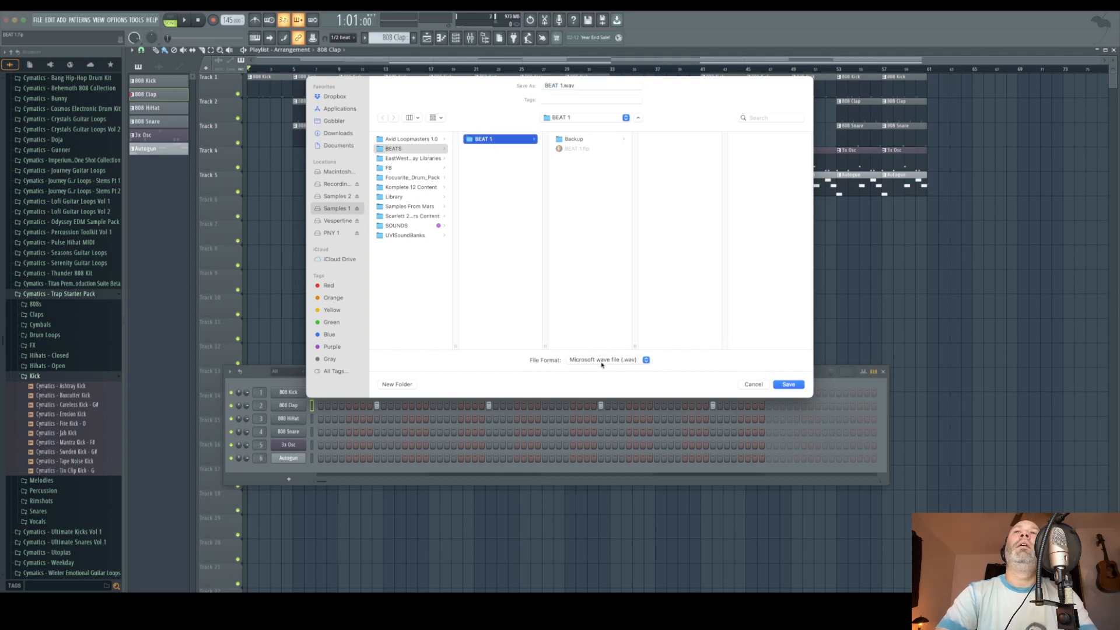
click(645, 360)
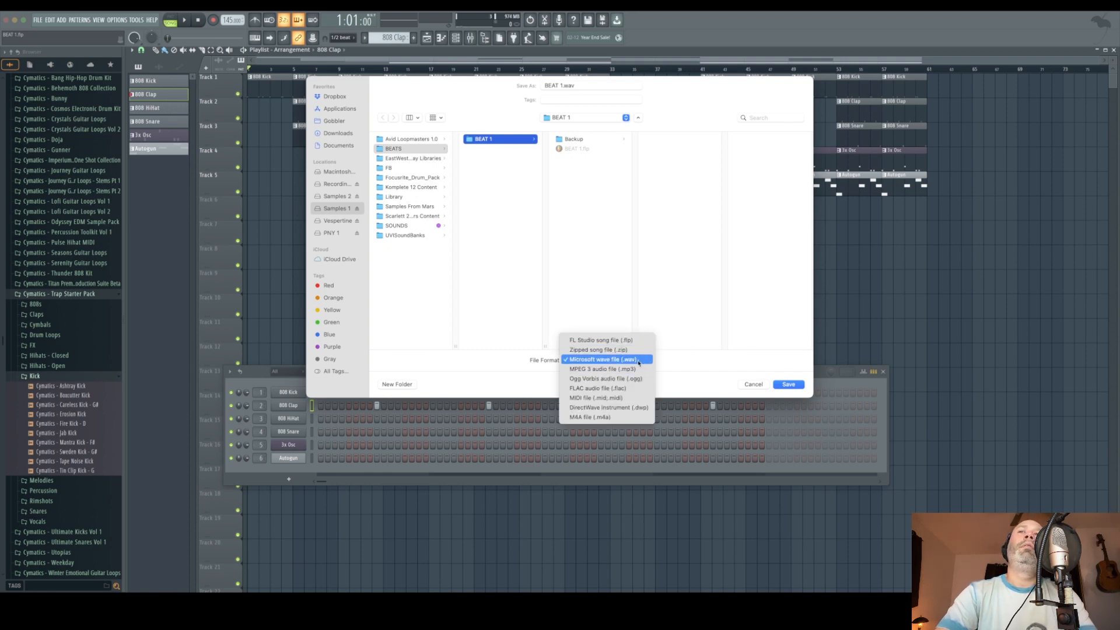
click(639, 361)
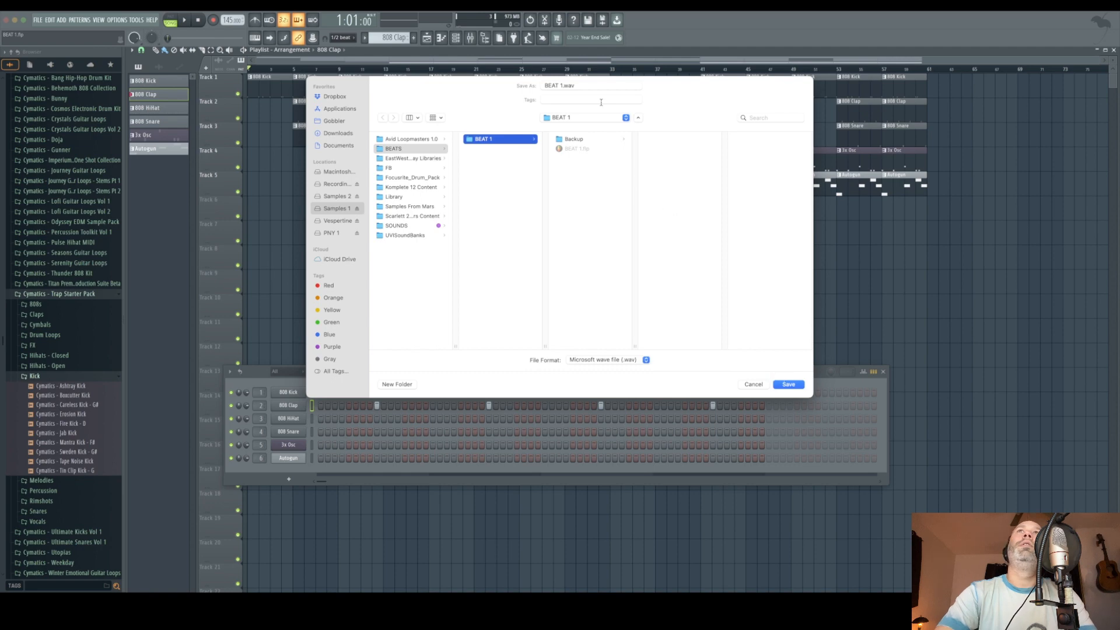
click(789, 384)
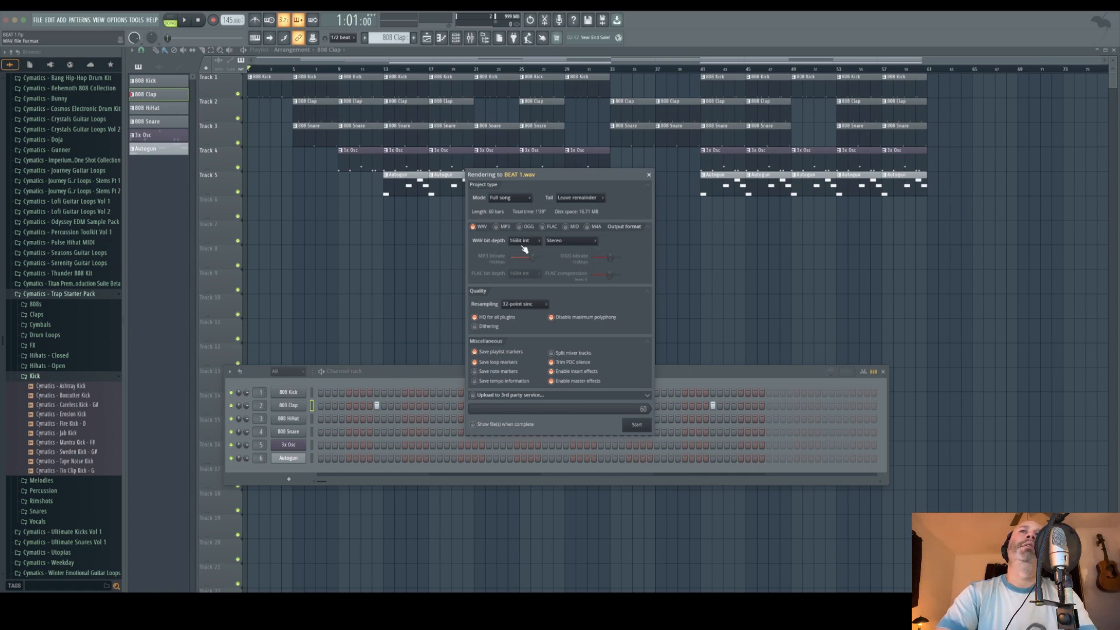
click(637, 425)
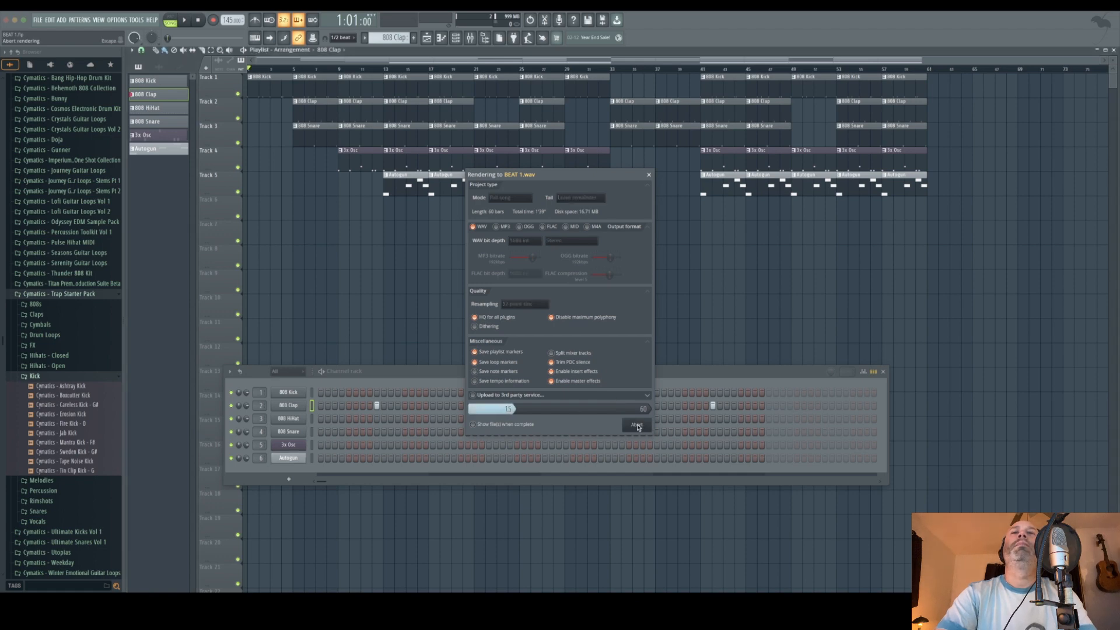